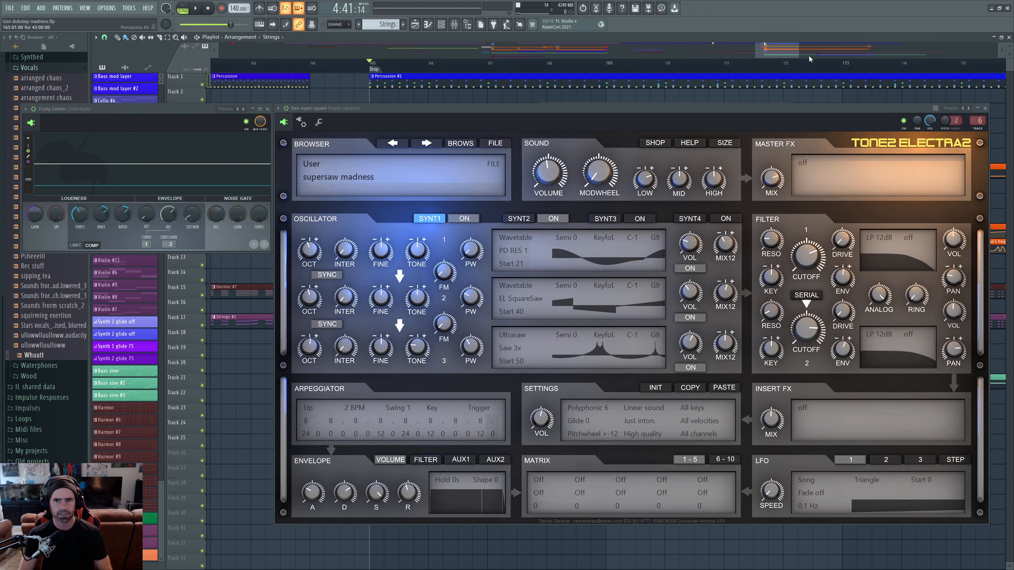
Play the arrangement from the Drop marker to preview the supersaw madness patch, and reposition the synth window.
{"action": "key", "text": "space"}
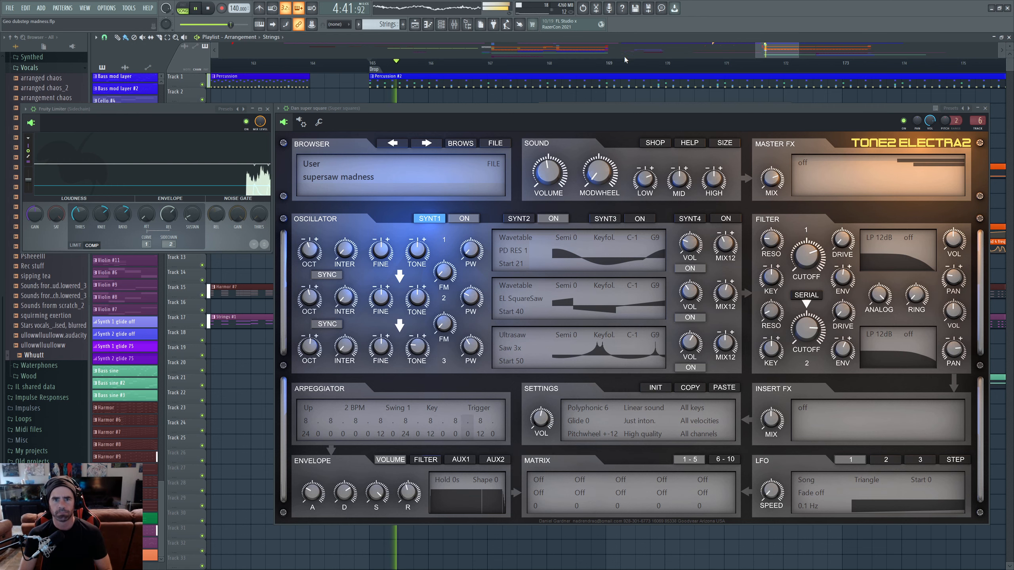
{"action": "left_click_drag", "start_coordinate": [618, 106], "coordinate": [611, 178]}
{"action": "key", "text": "space"}
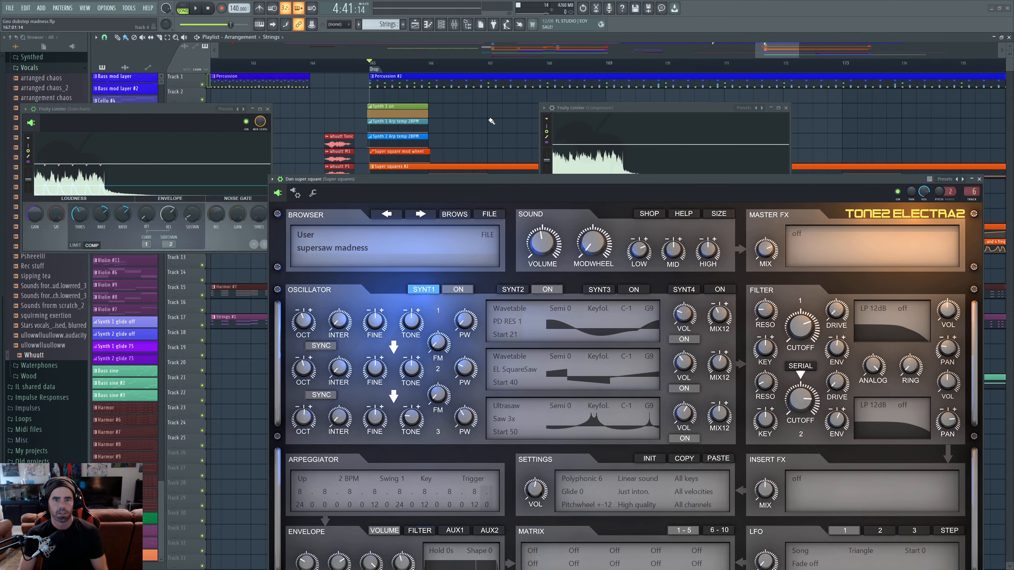
{"action": "left_click_drag", "start_coordinate": [610, 180], "coordinate": [614, 146]}
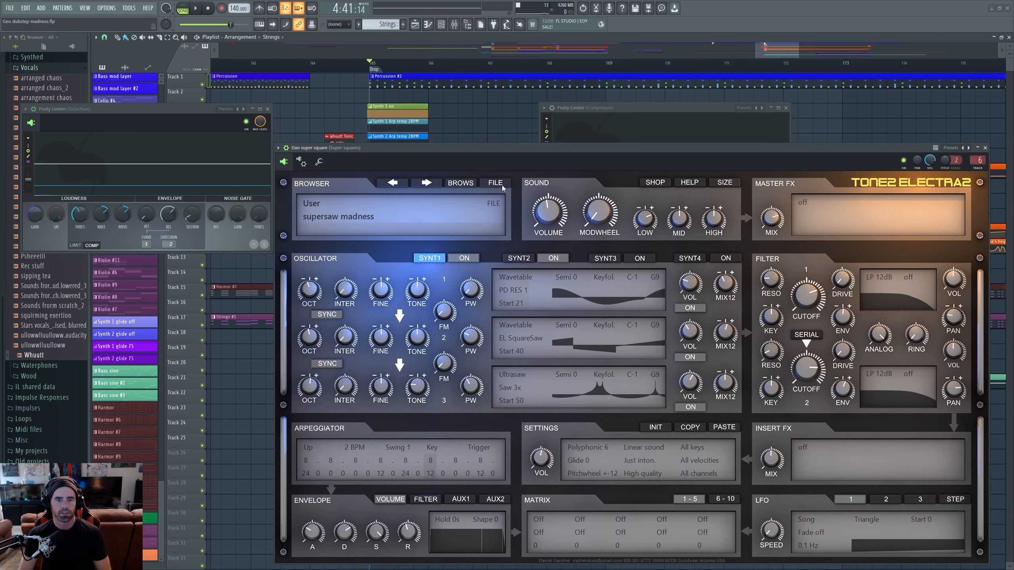
{"action": "left_click_drag", "start_coordinate": [638, 146], "coordinate": [626, 123]}
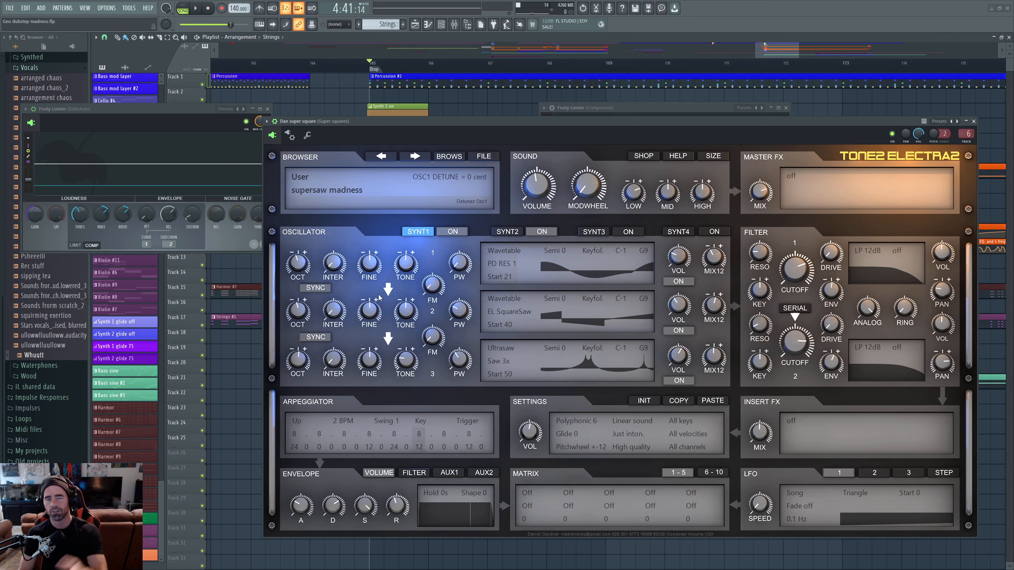
Examine the four synth layers of the patch one after another and return to layer 1.
{"action": "left_click", "coordinate": [511, 233]}
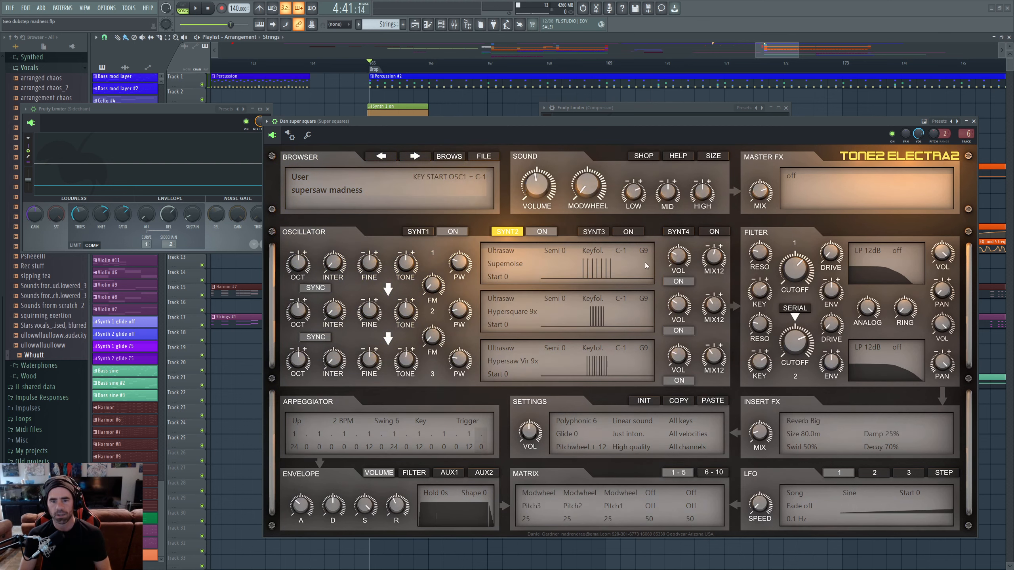
{"action": "left_click", "coordinate": [594, 231]}
{"action": "left_click", "coordinate": [677, 232]}
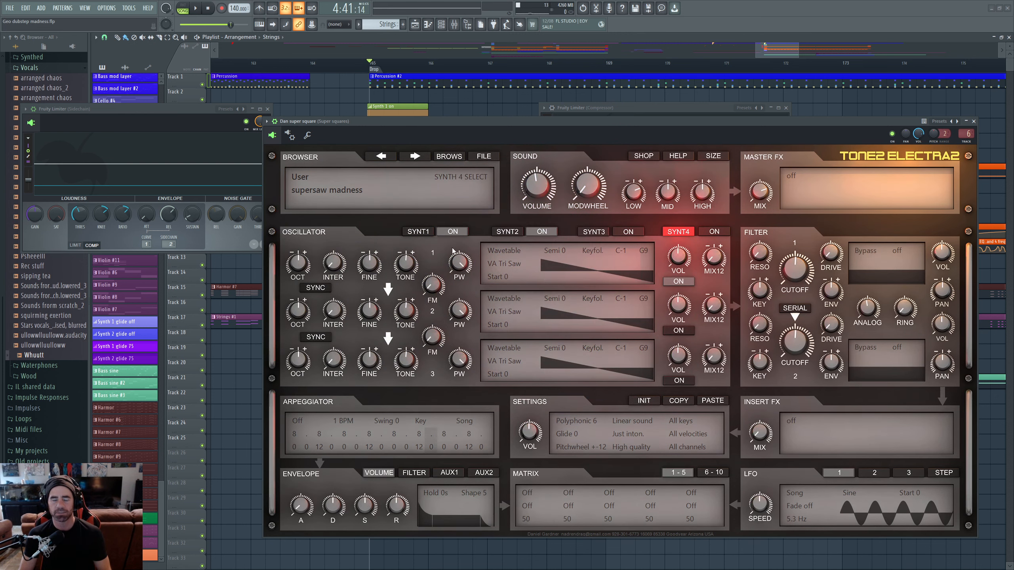
{"action": "left_click", "coordinate": [421, 235]}
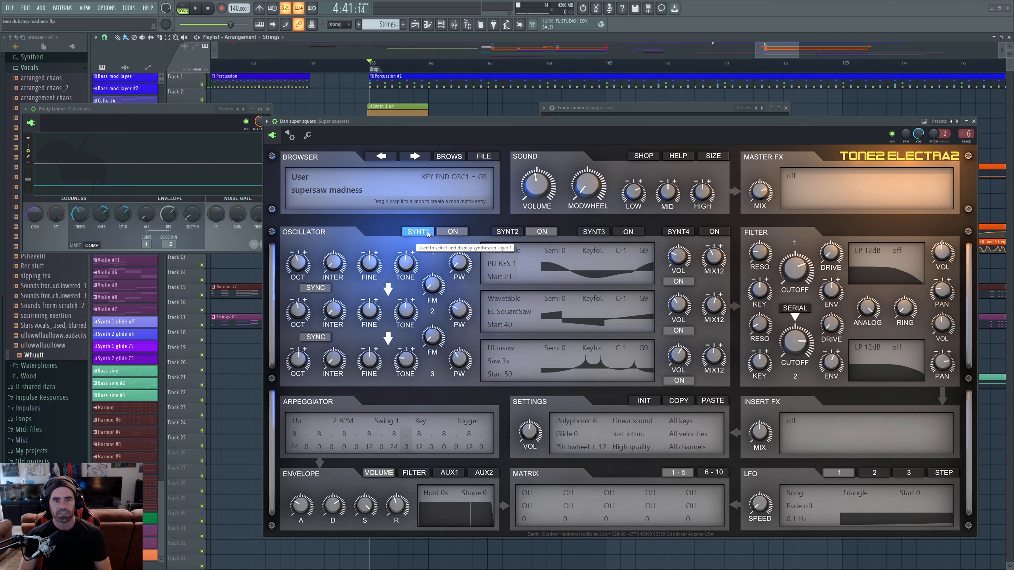
{"action": "left_click", "coordinate": [507, 231]}
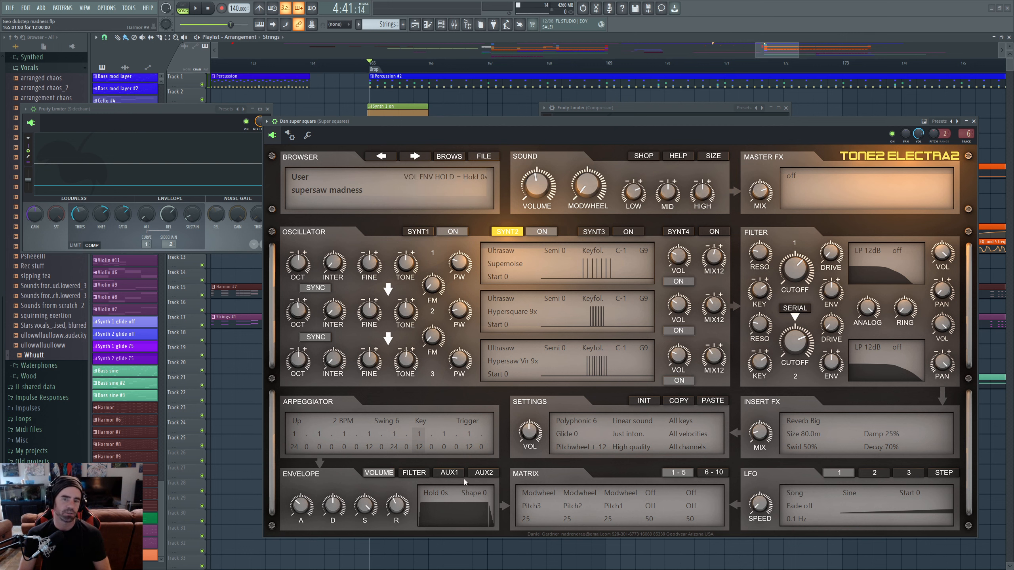
{"action": "left_click", "coordinate": [424, 235]}
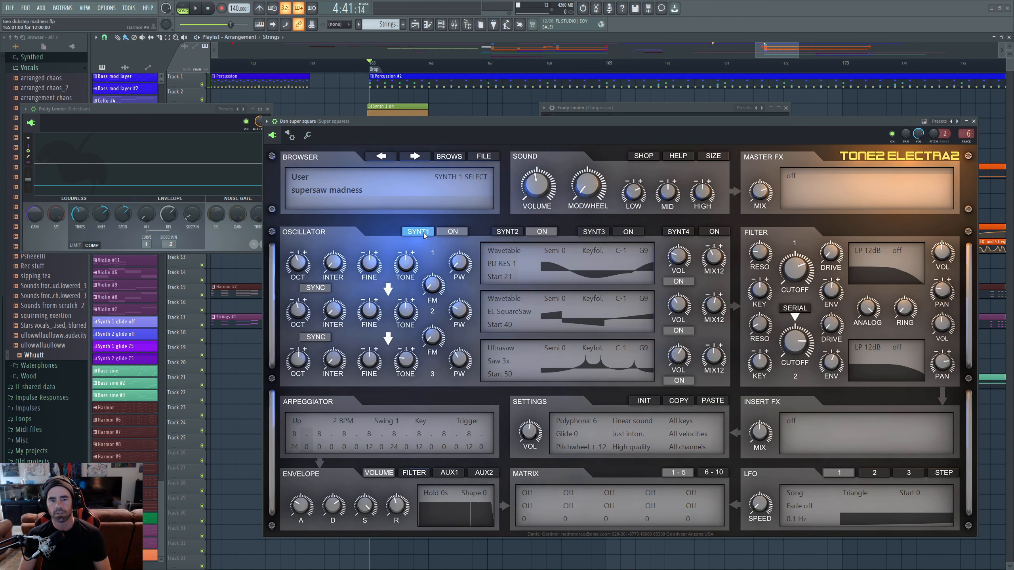
{"action": "left_click", "coordinate": [595, 233]}
{"action": "left_click", "coordinate": [690, 234]}
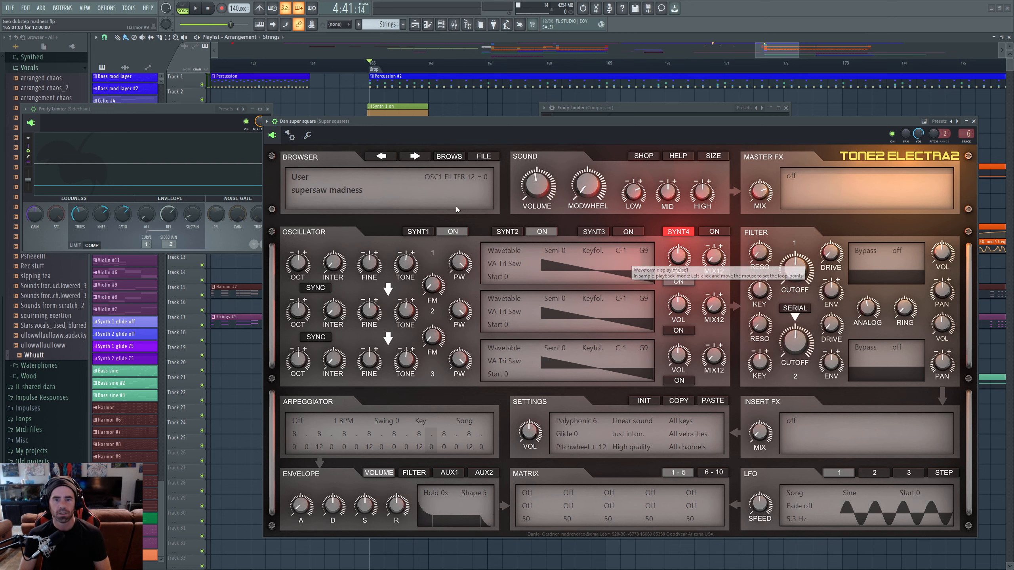
{"action": "left_click", "coordinate": [418, 231]}
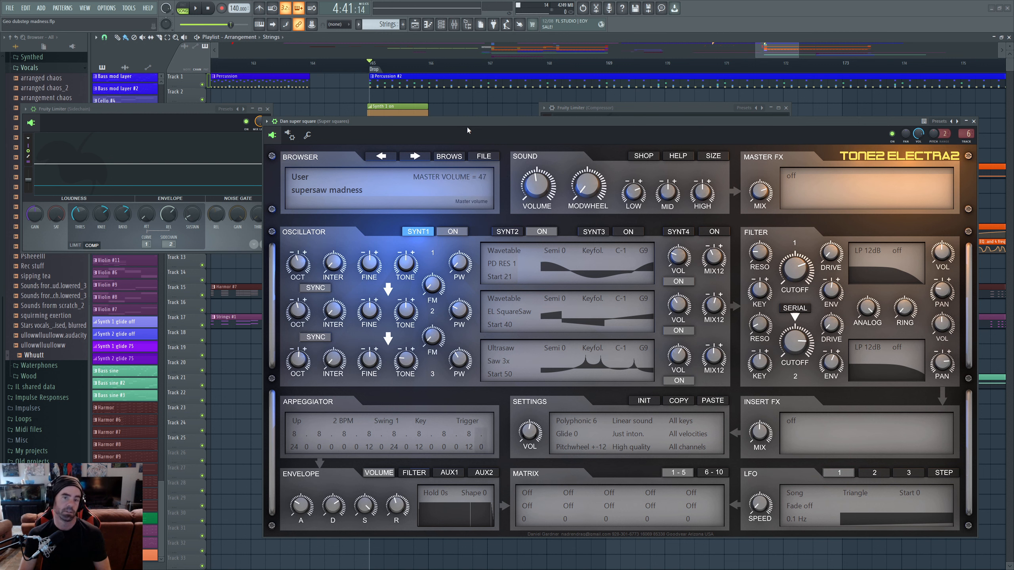
{"action": "left_click_drag", "start_coordinate": [463, 122], "coordinate": [472, 107]}
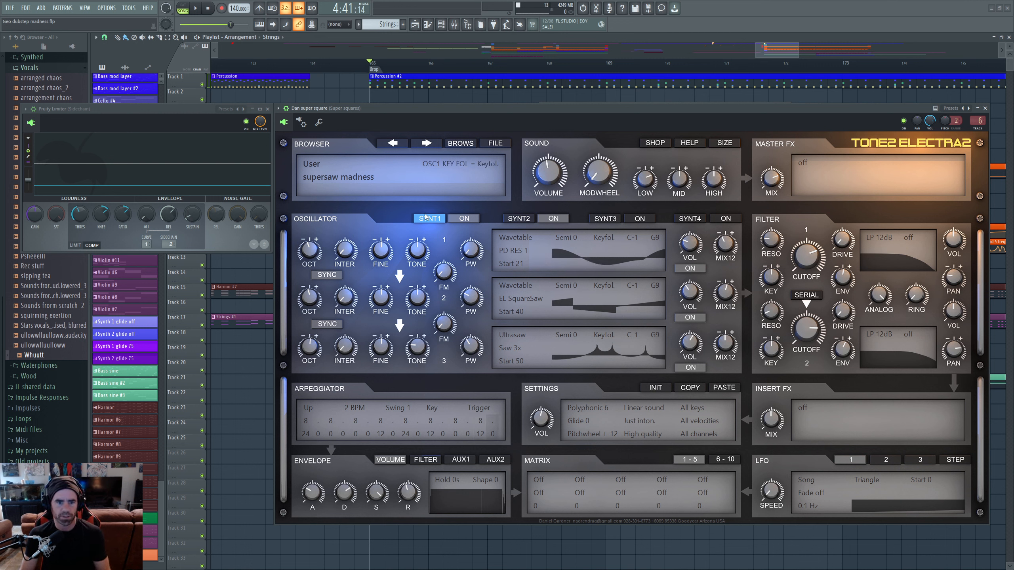
Review the synthesis types and waveform choices of layer 1's first oscillator, keeping Wavetable as its type.
{"action": "left_click", "coordinate": [514, 238]}
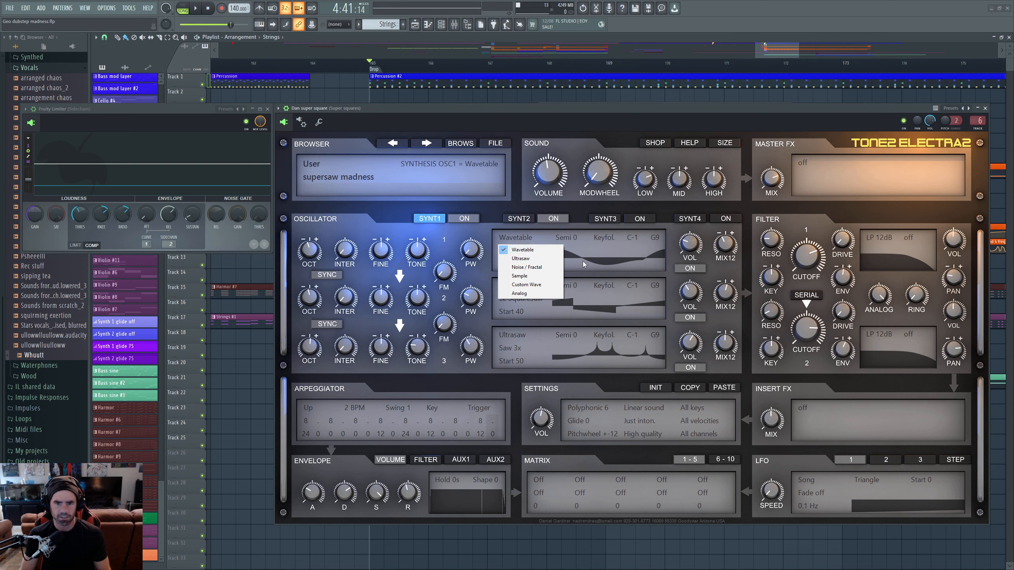
{"action": "left_click", "coordinate": [525, 250]}
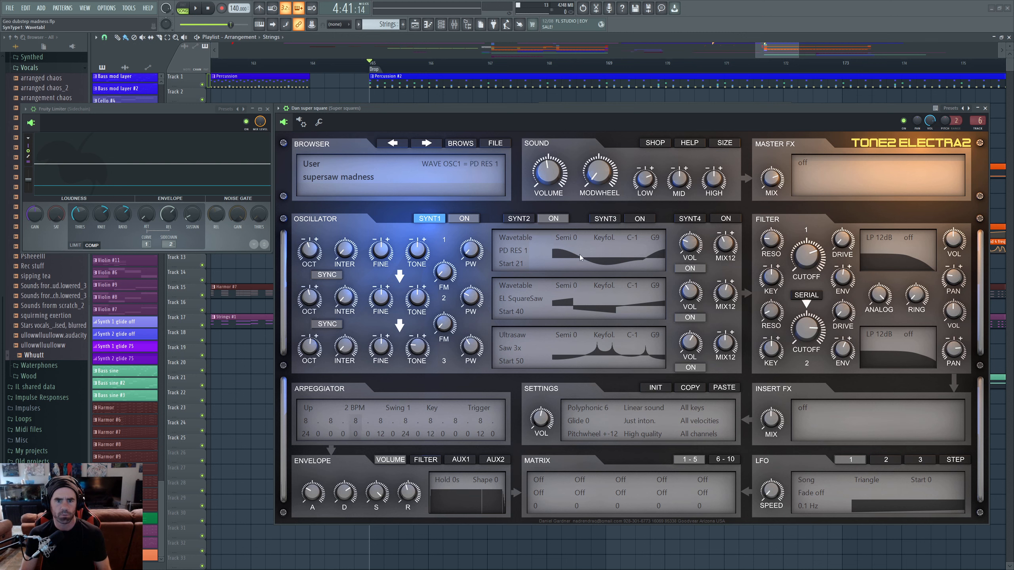
{"action": "left_click", "coordinate": [521, 253]}
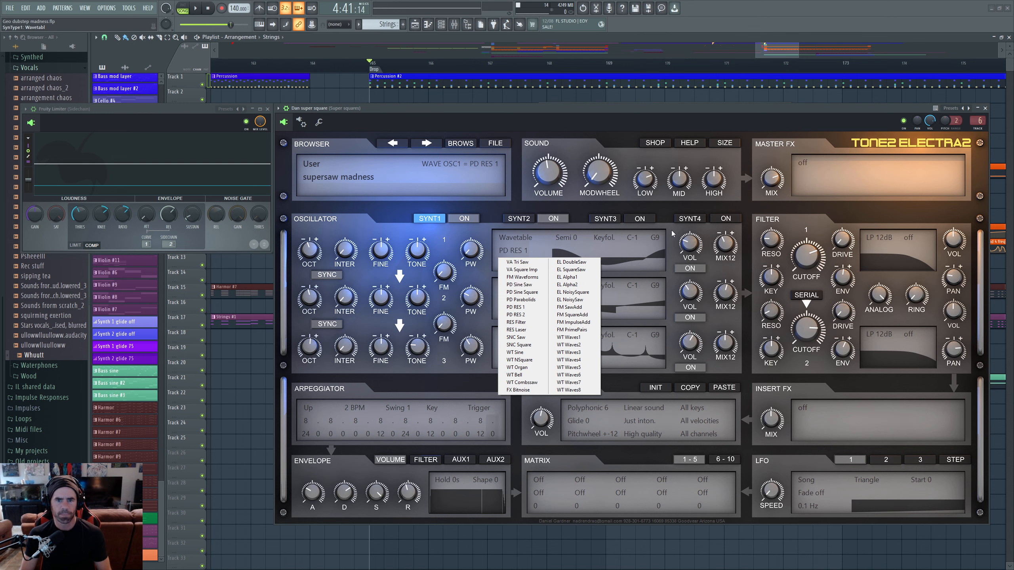
{"action": "left_click", "coordinate": [526, 285]}
Make synth layer 3 the only active layer and choose the VA Tri Saw waveform for its first oscillator.
{"action": "left_click", "coordinate": [605, 218]}
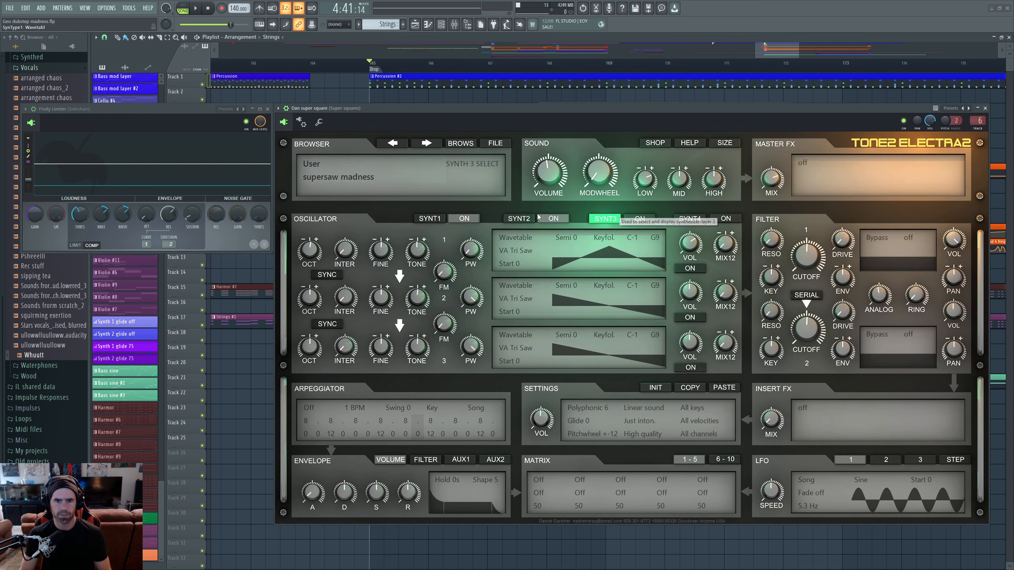
{"action": "left_click", "coordinate": [561, 220]}
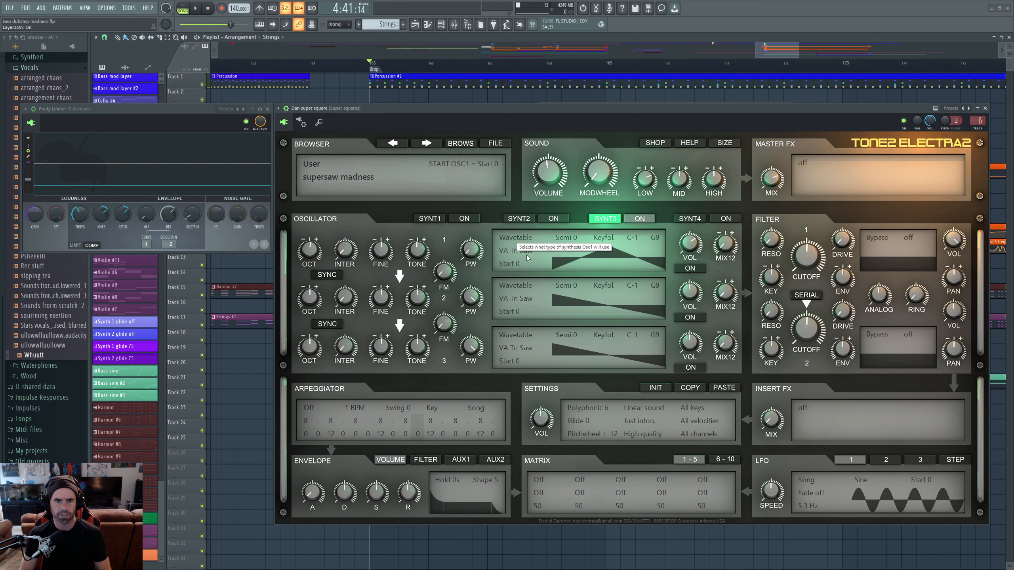
{"action": "left_click", "coordinate": [508, 252]}
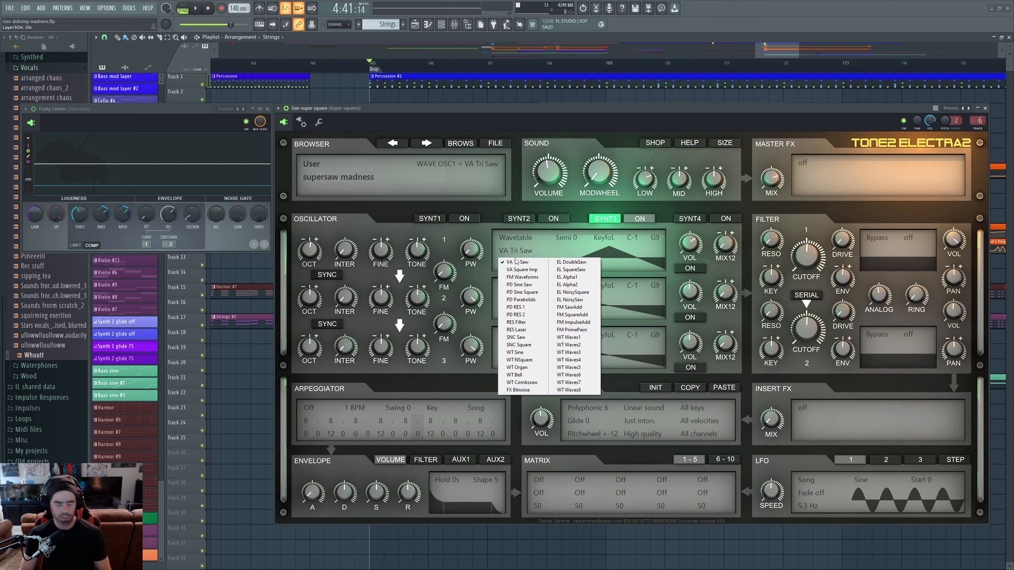
{"action": "left_click", "coordinate": [516, 262]}
Switch to Electra2.pdf in Microsoft Edge to read the wavetable category explanations, and return to FL Studio.
{"action": "key", "text": "alt+Tab"}
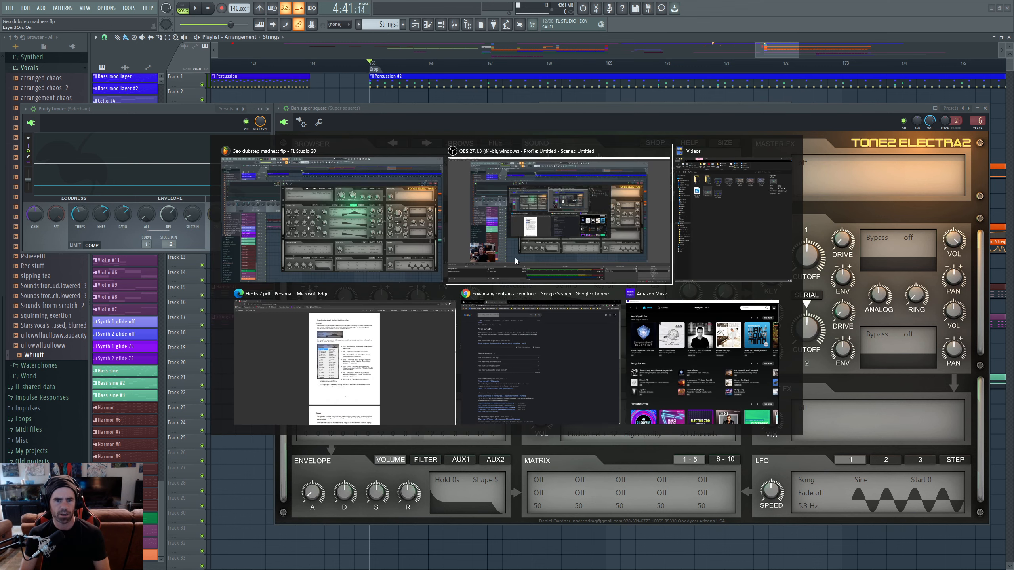
{"action": "key", "text": "Tab"}
{"action": "key", "text": "Tab"}
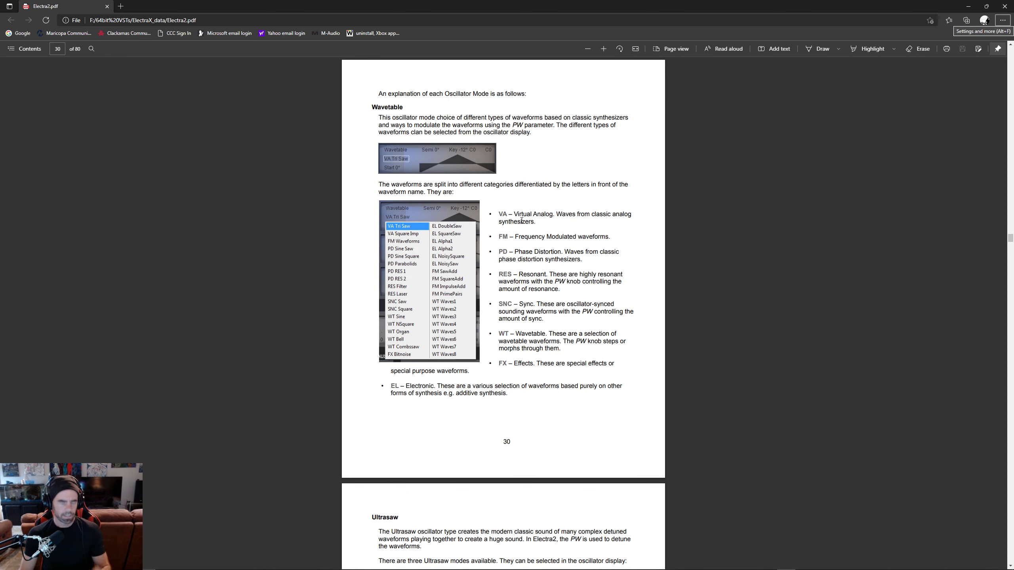
{"action": "key", "text": "alt+Tab"}
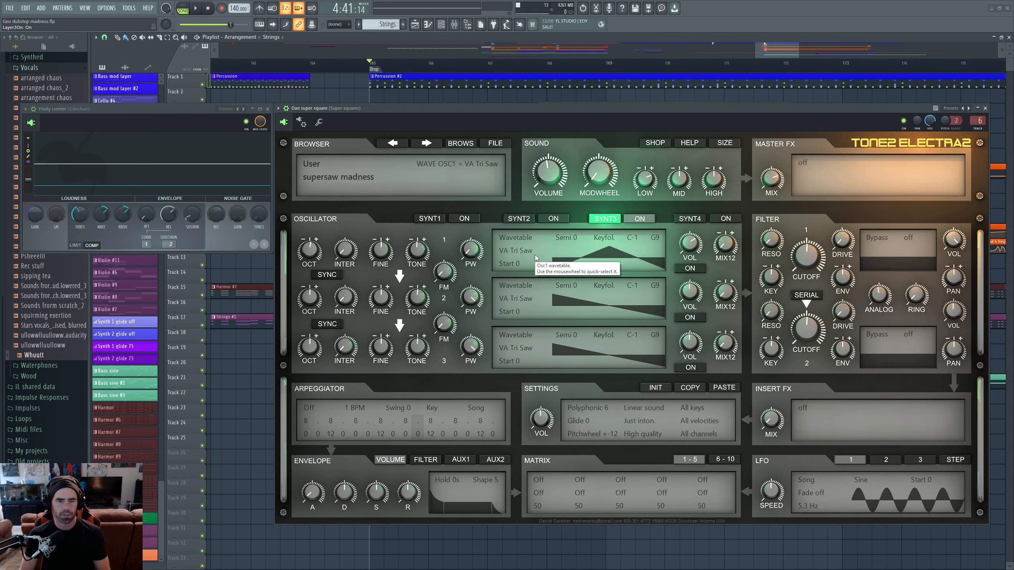
Enable layer 3's first oscillator and audition its pulse width at different amounts, ending back at 0.
{"action": "left_click_drag", "start_coordinate": [470, 249], "coordinate": [463, 276]}
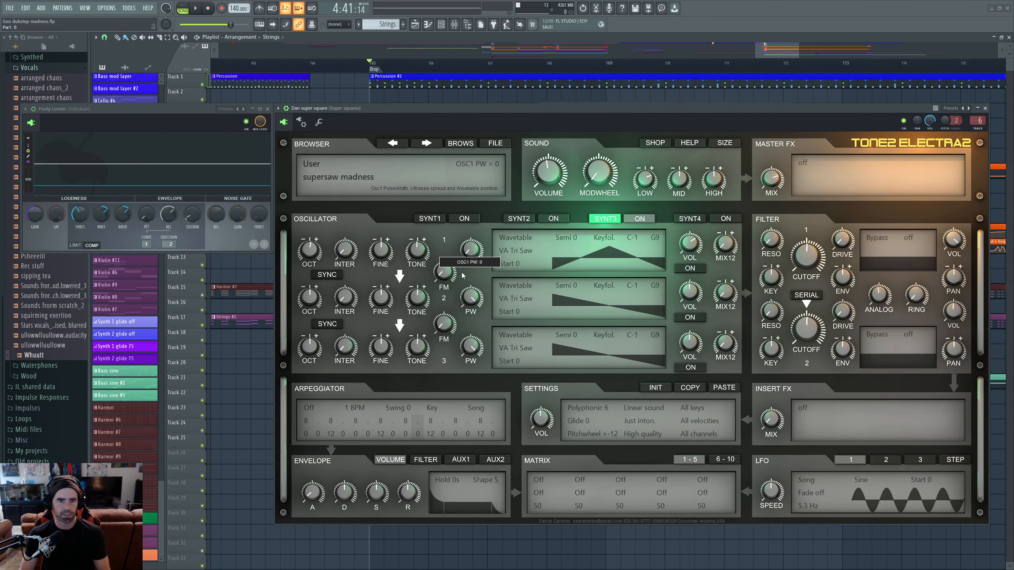
{"action": "left_click_drag", "start_coordinate": [468, 238], "coordinate": [471, 225]}
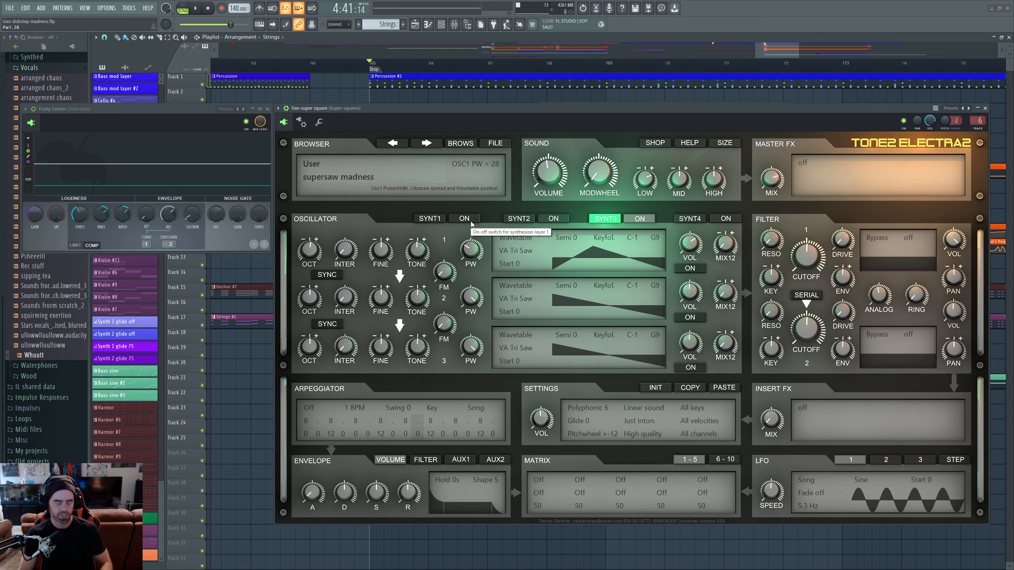
{"action": "mouse_move", "coordinate": [469, 251]}
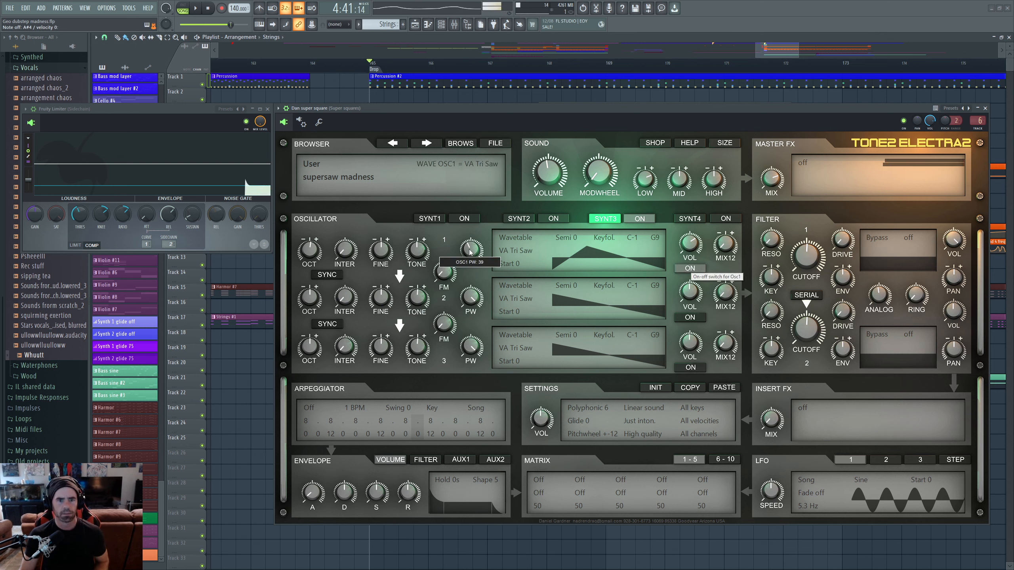
{"action": "left_click_drag", "start_coordinate": [470, 252], "coordinate": [476, 316]}
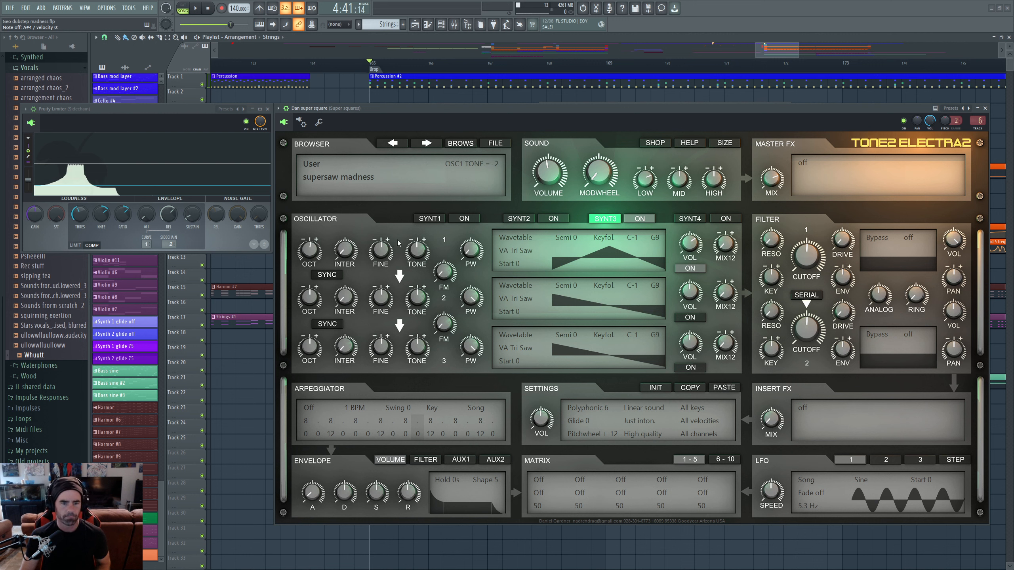
Try the first oscillator's interval, semitone and Fixed key settings, and set its key follow to Key 2.
{"action": "scroll", "coordinate": [417, 254], "scroll_direction": "down", "scroll_amount": 5}
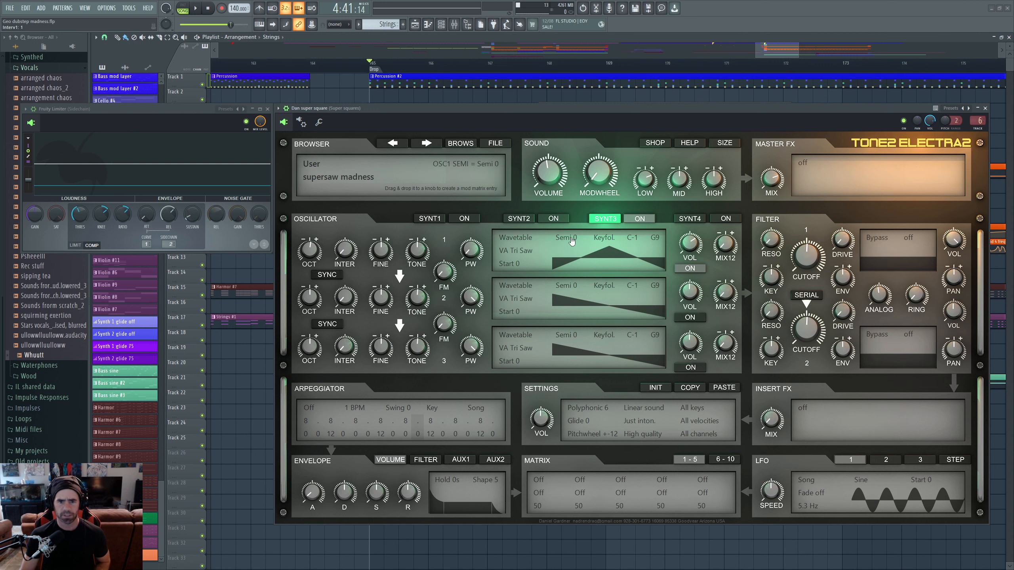
{"action": "left_click_drag", "start_coordinate": [572, 241], "coordinate": [573, 233]}
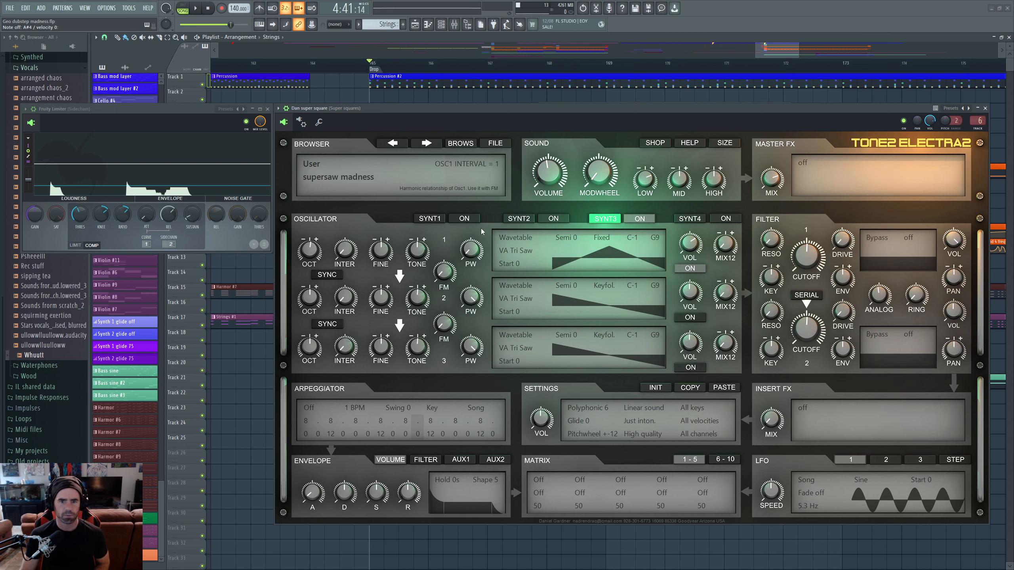
{"action": "left_click_drag", "start_coordinate": [605, 240], "coordinate": [606, 230]}
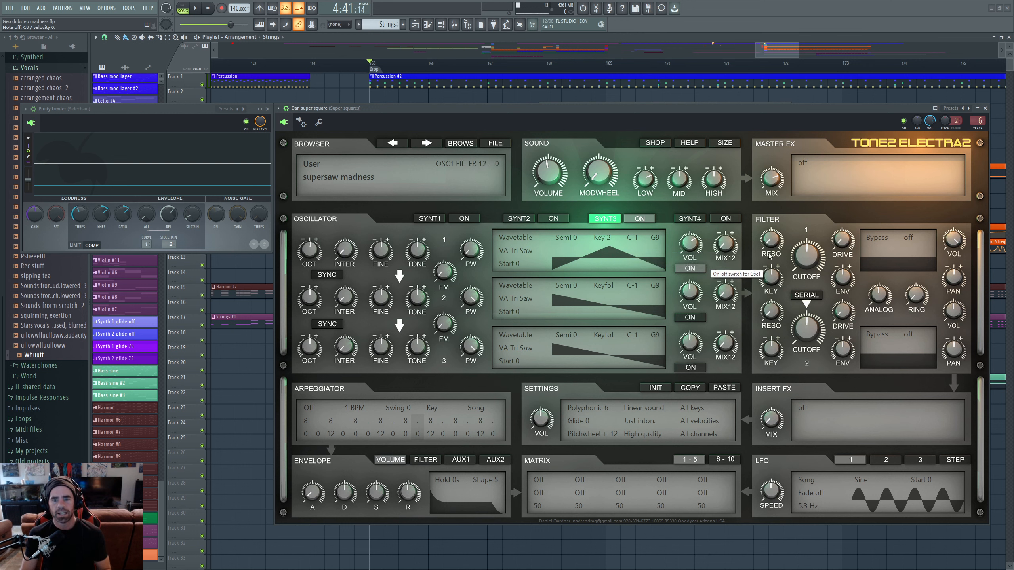
Set the first oscillator's Mix12 filter balance to 49 and adjust the filter panning, with filter 2's pan at 100.
{"action": "mouse_move", "coordinate": [691, 248]}
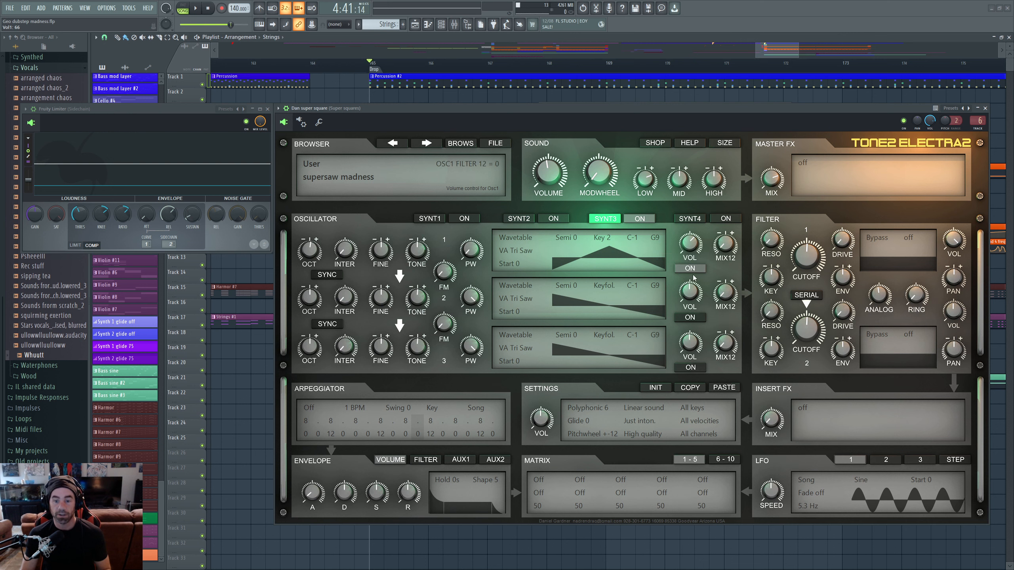
{"action": "mouse_move", "coordinate": [724, 246]}
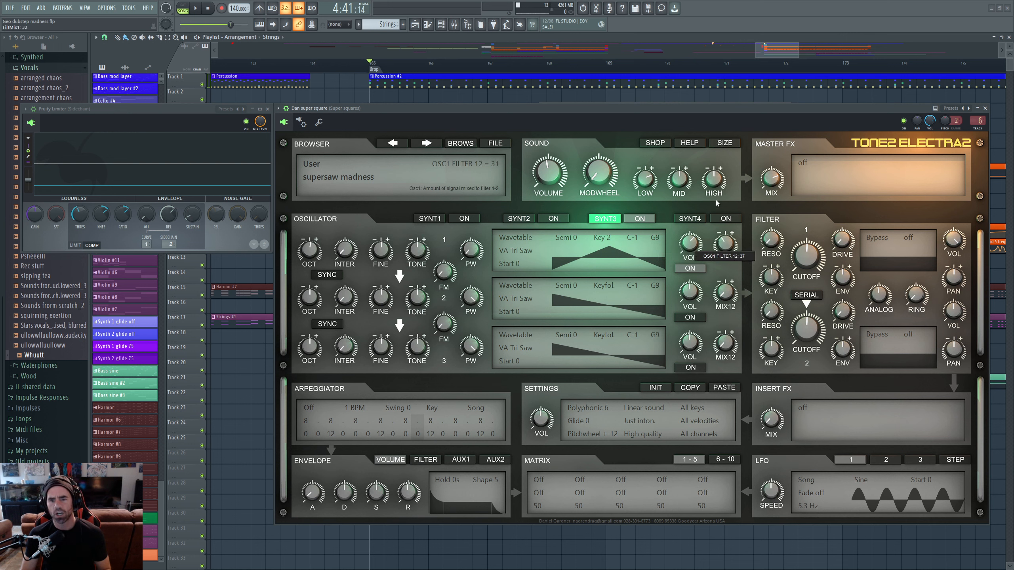
{"action": "left_click_drag", "start_coordinate": [717, 186], "coordinate": [718, 191]}
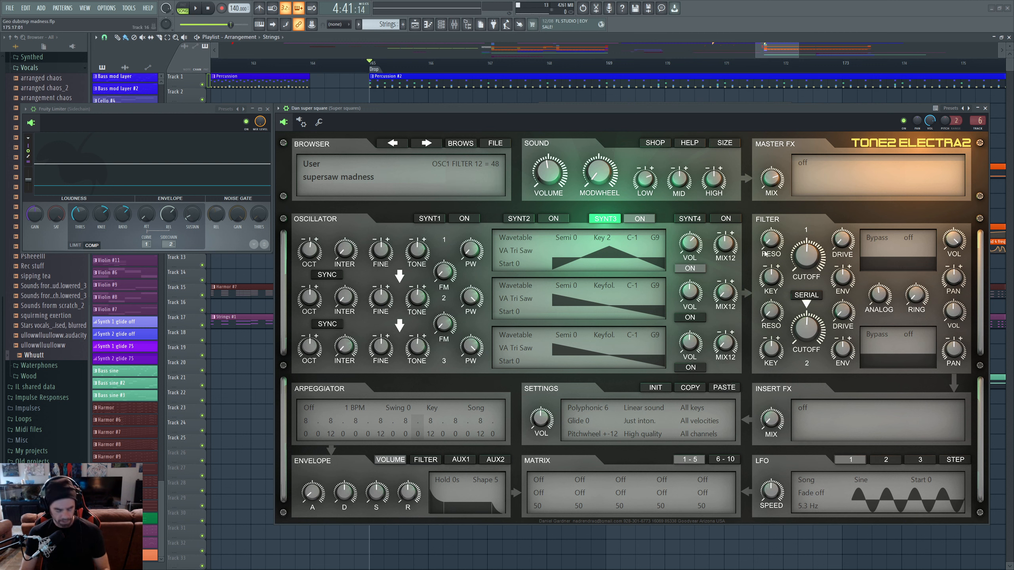
{"action": "left_click_drag", "start_coordinate": [721, 235], "coordinate": [720, 226]}
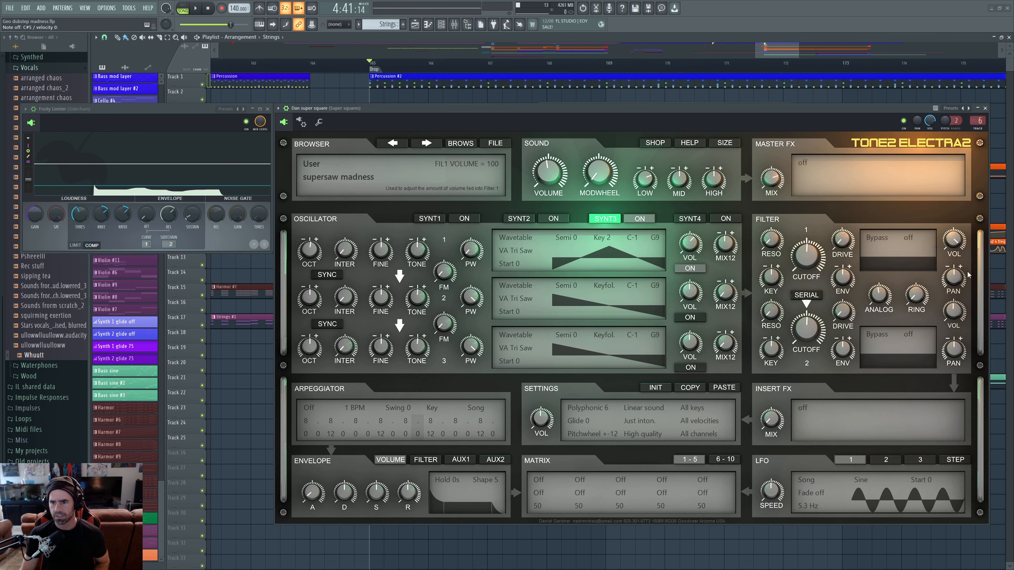
{"action": "left_click_drag", "start_coordinate": [953, 278], "coordinate": [951, 247]}
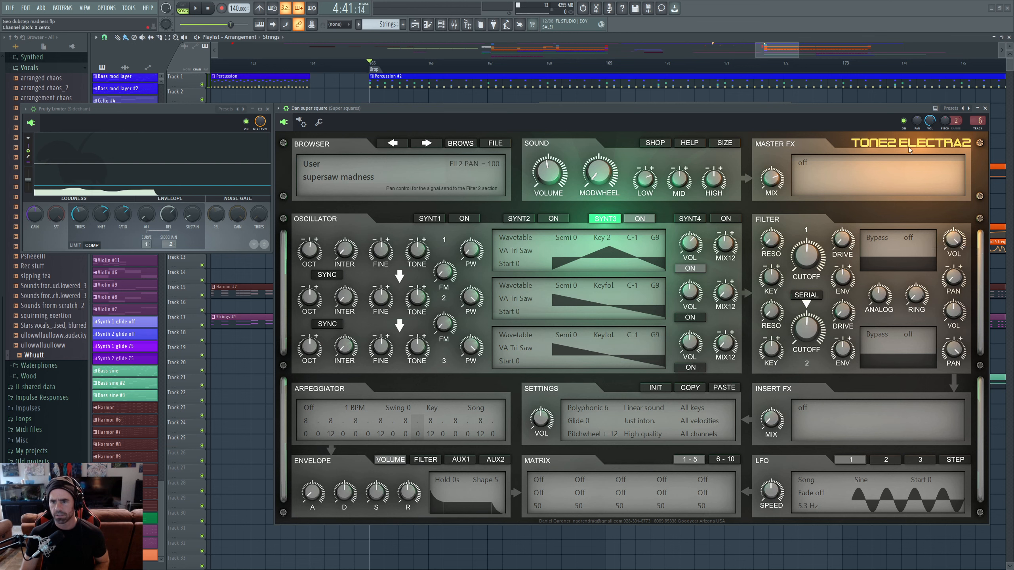
{"action": "mouse_move", "coordinate": [726, 241]}
{"action": "left_mouse_down"}
{"action": "mouse_move", "coordinate": [723, 206]}
{"action": "mouse_move", "coordinate": [725, 249]}
{"action": "left_mouse_up"}
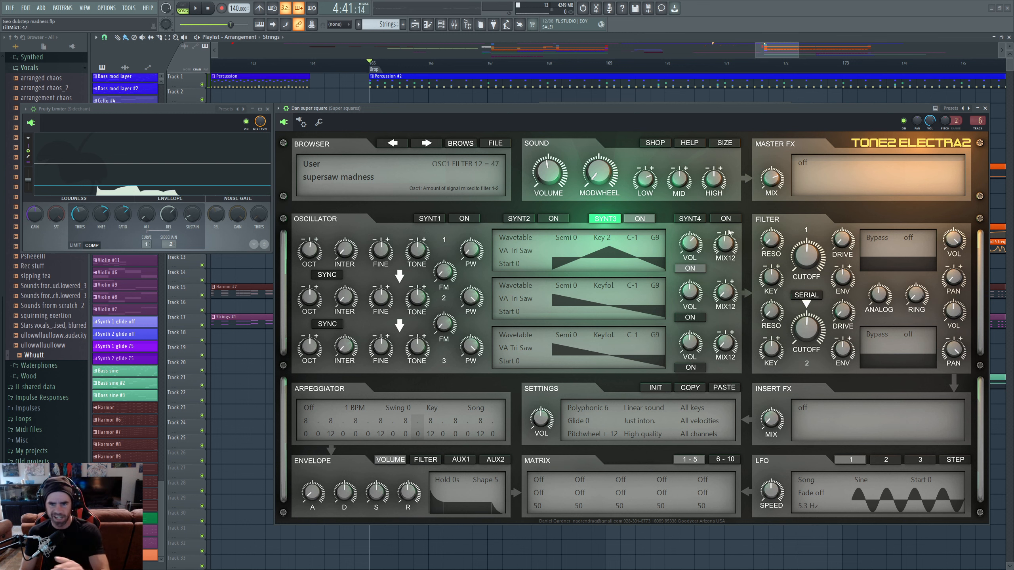
{"action": "left_click_drag", "start_coordinate": [729, 239], "coordinate": [729, 236]}
{"action": "scroll", "coordinate": [729, 239], "scroll_direction": "down", "scroll_amount": 3}
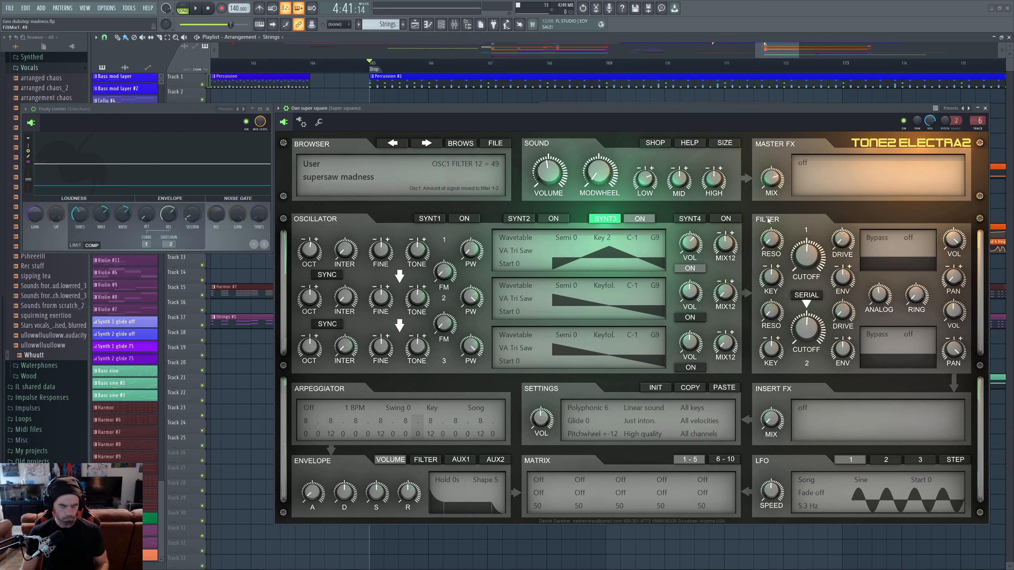
Set the key tracking of both filter 1 and filter 2 to 100 on layer 3.
{"action": "mouse_move", "coordinate": [731, 245]}
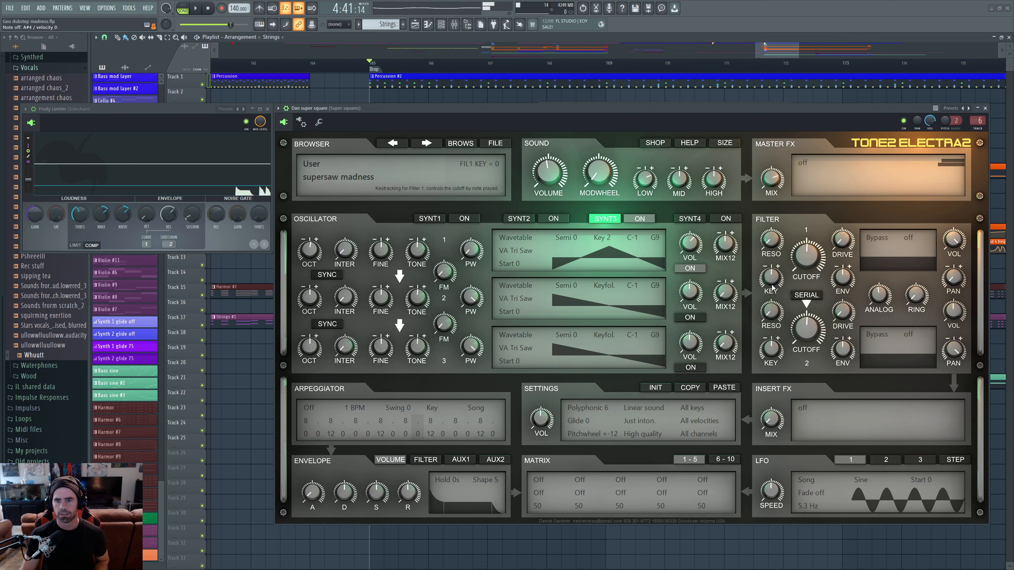
{"action": "mouse_move", "coordinate": [770, 278]}
{"action": "left_click_drag", "start_coordinate": [769, 277], "coordinate": [778, 271]}
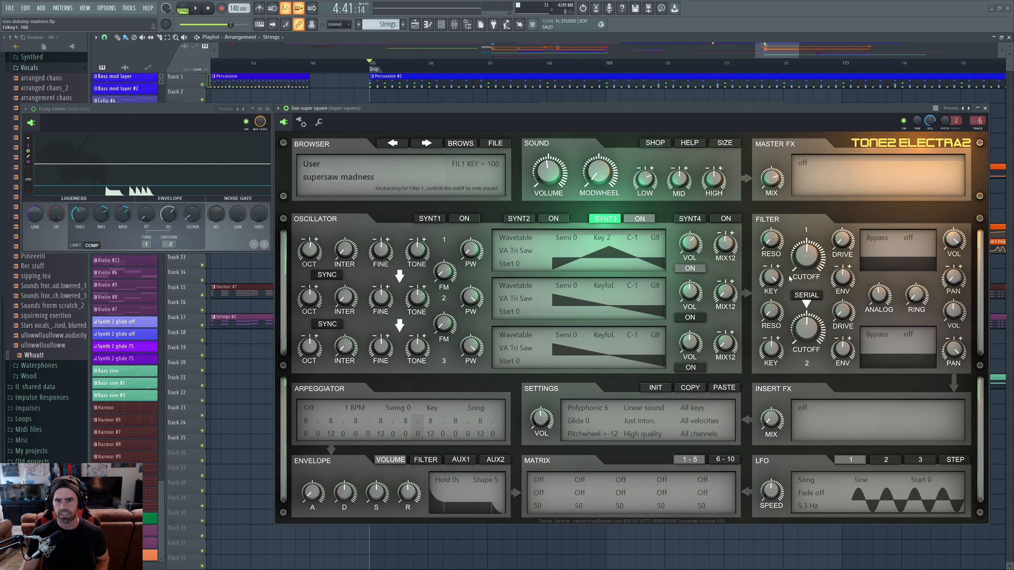
{"action": "left_click_drag", "start_coordinate": [777, 339], "coordinate": [778, 323]}
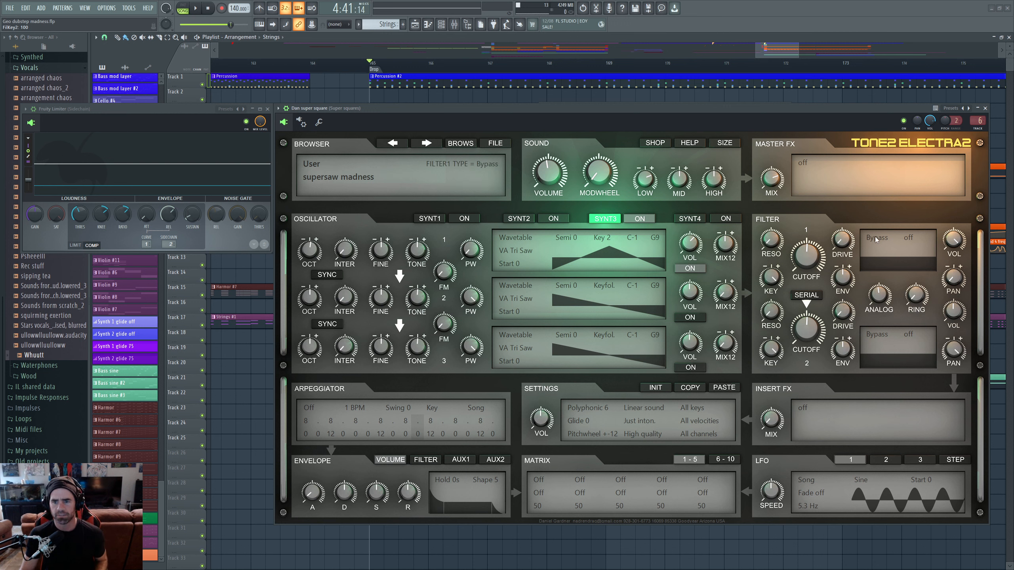
Raise both filter cutoffs, filter 2's to 6579 Hz, and set filter 1's type to LP 12dB.
{"action": "left_click_drag", "start_coordinate": [806, 250], "coordinate": [811, 242]}
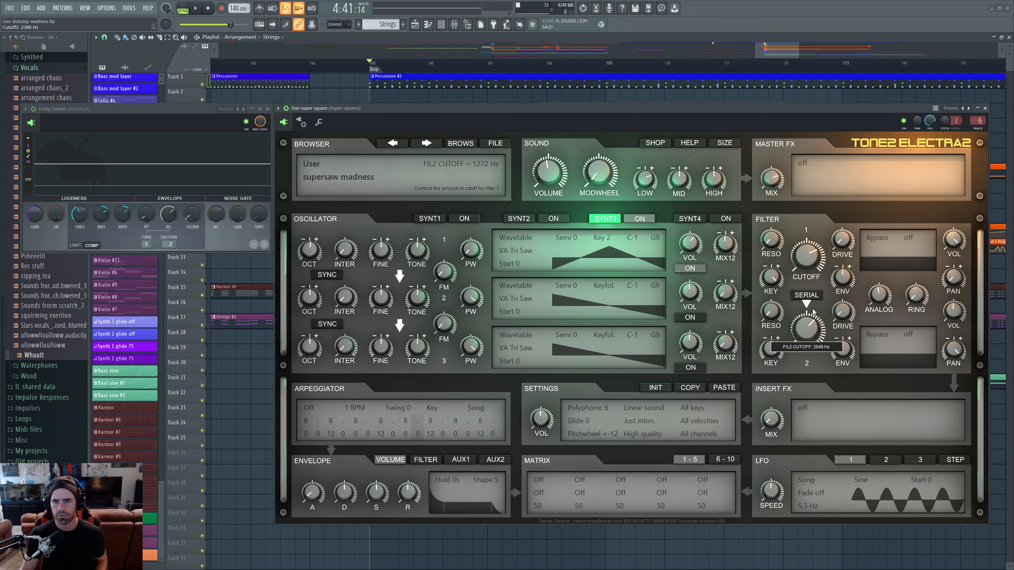
{"action": "left_click_drag", "start_coordinate": [813, 312], "coordinate": [815, 303]}
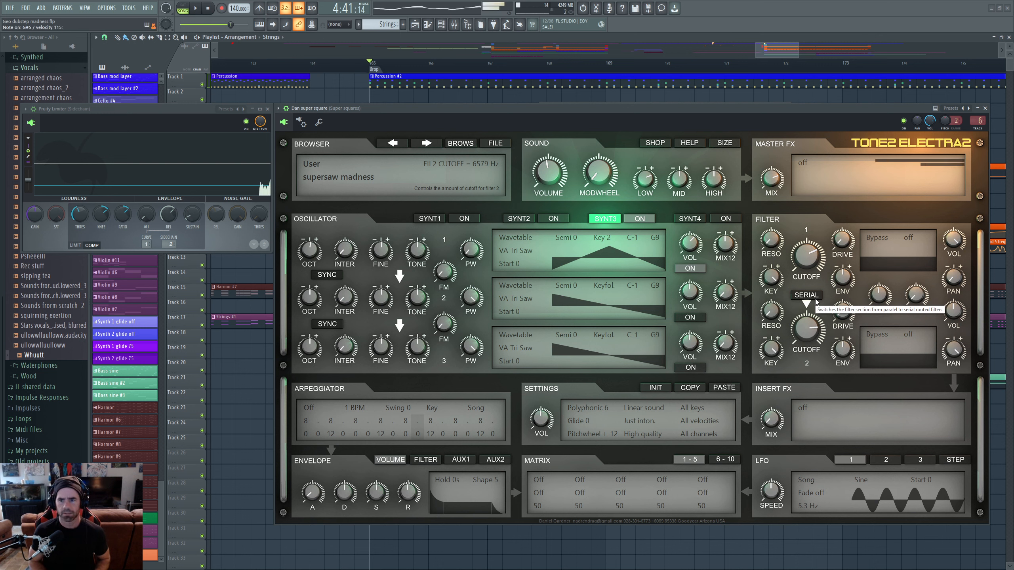
{"action": "left_click", "coordinate": [877, 238]}
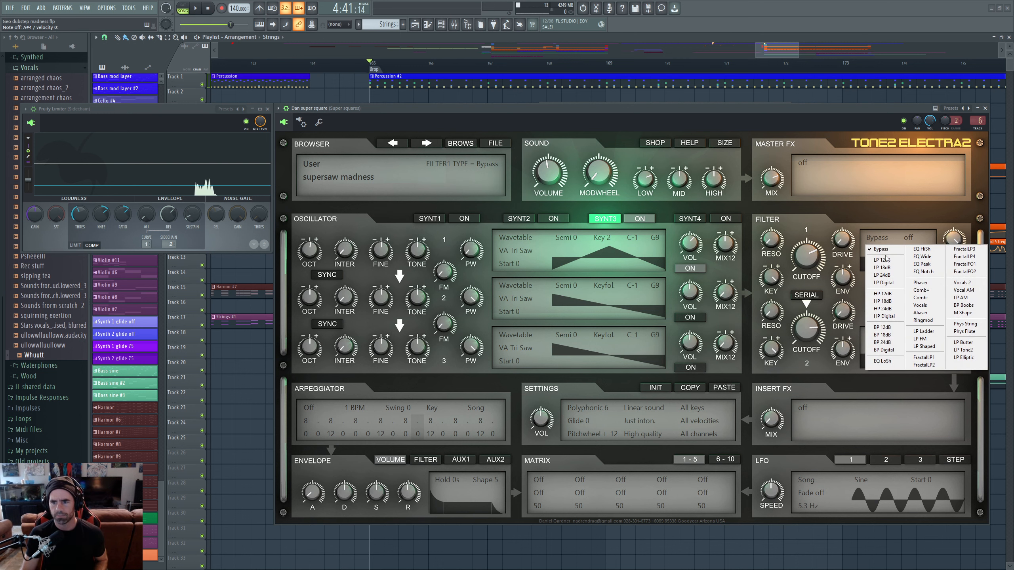
{"action": "left_click", "coordinate": [884, 259]}
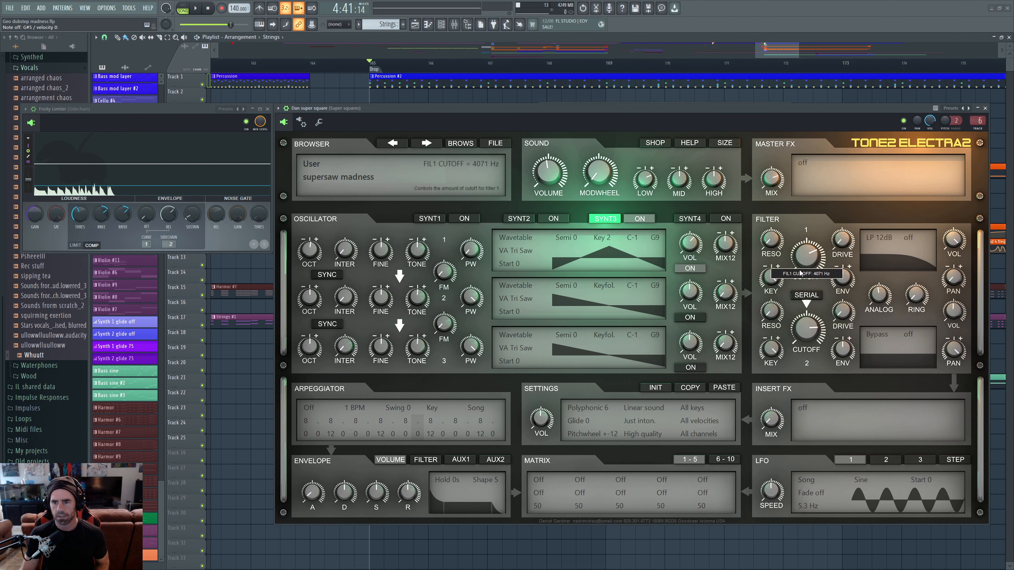
{"action": "scroll", "coordinate": [848, 288], "scroll_direction": "down", "scroll_amount": 3}
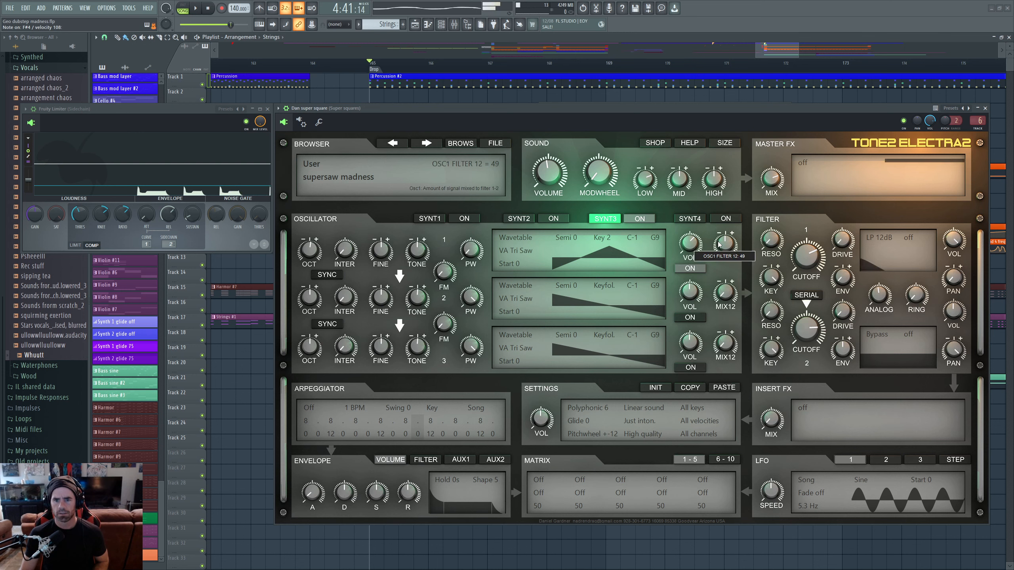
Try filter 1's envelope amount, returning it to 0, and the serial routing switch between the filters.
{"action": "left_click_drag", "start_coordinate": [843, 279], "coordinate": [846, 229]}
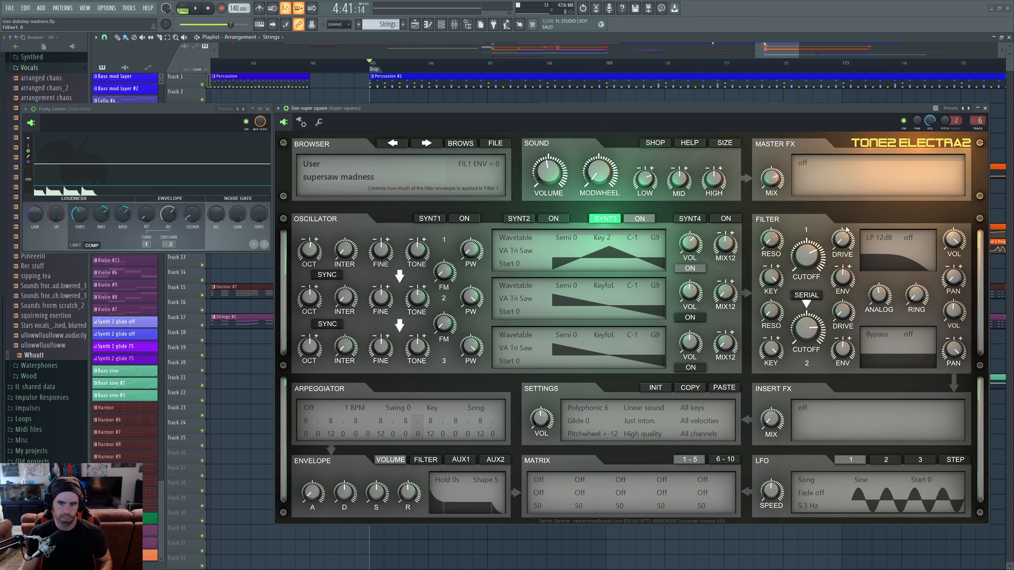
{"action": "left_click", "coordinate": [810, 296]}
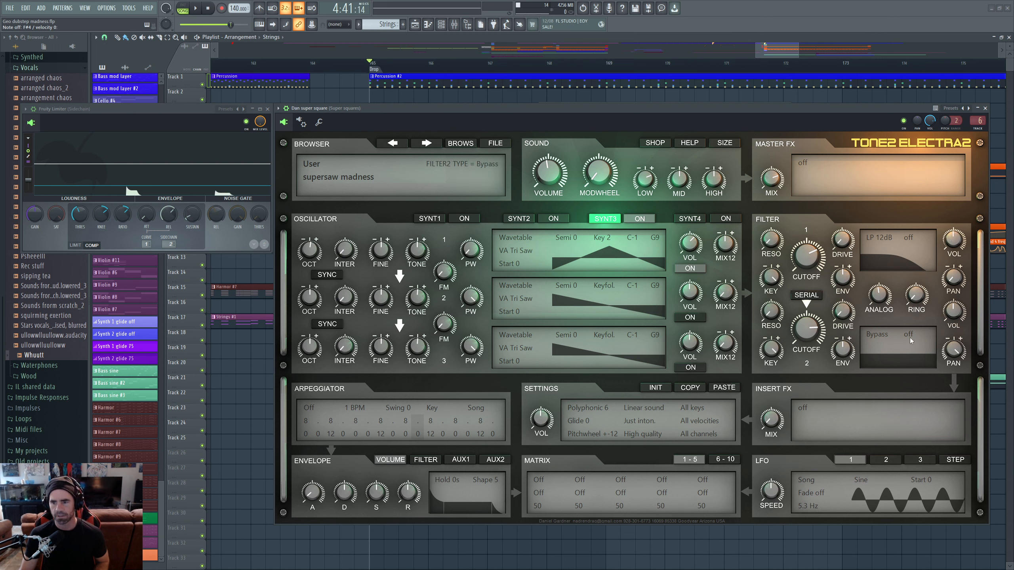
Lower filter 2's panning to -10, and readjust it back upward.
{"action": "left_click_drag", "start_coordinate": [953, 350], "coordinate": [954, 404]}
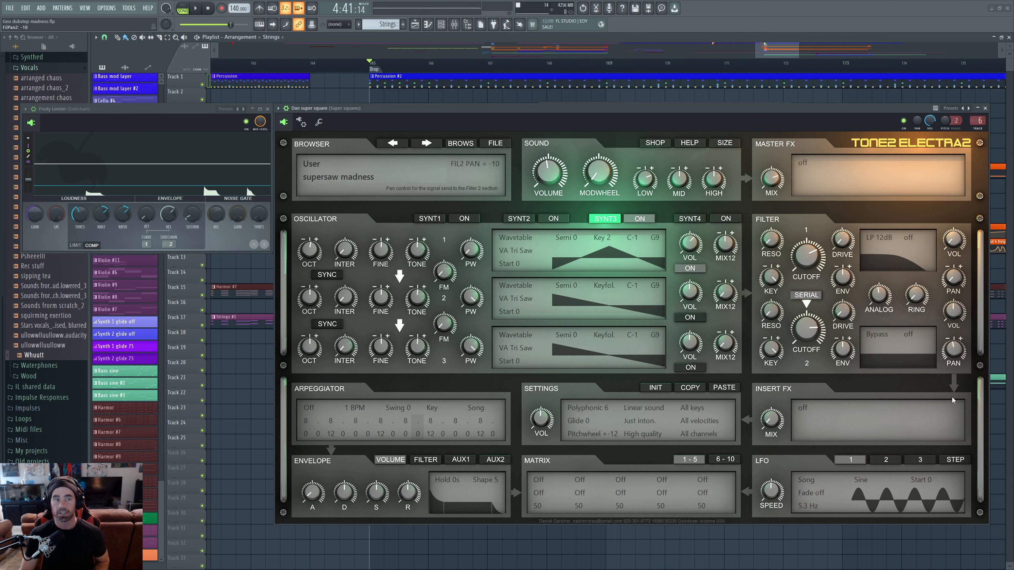
{"action": "left_click_drag", "start_coordinate": [953, 352], "coordinate": [953, 312]}
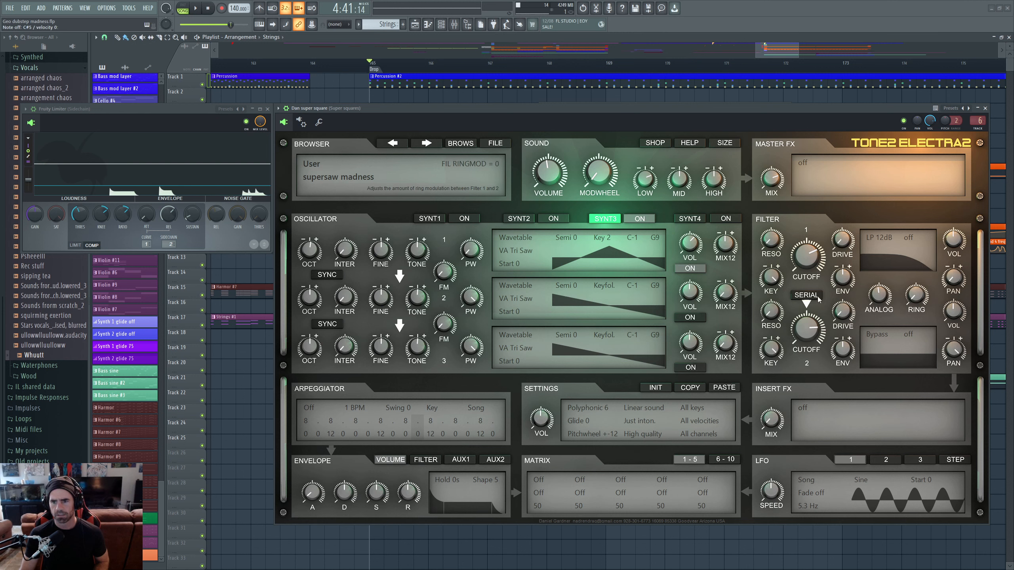
{"action": "mouse_move", "coordinate": [866, 300]}
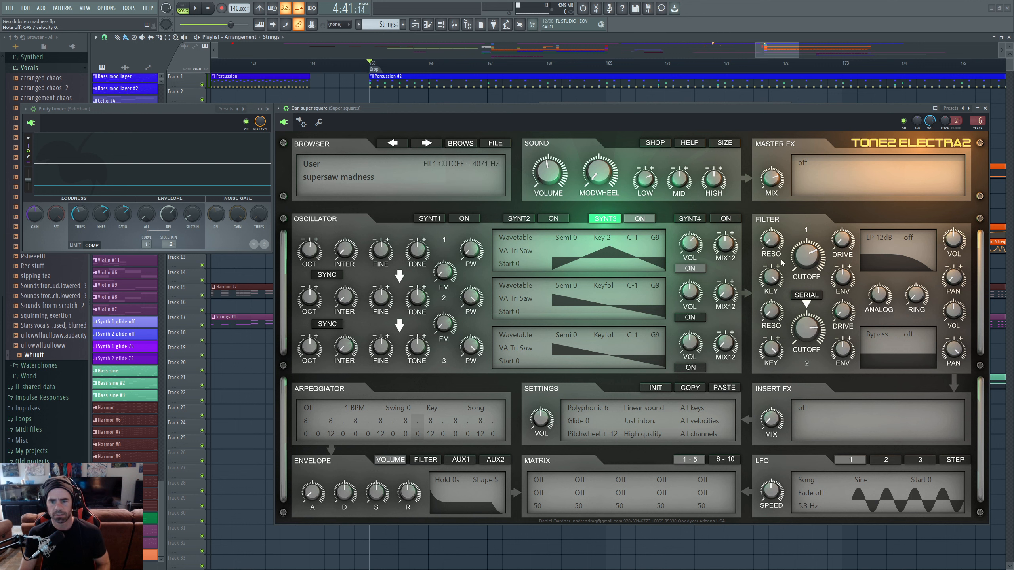
Show layer 2, switch off layer 3, and switch on layers 1 and 2.
{"action": "left_click", "coordinate": [517, 219]}
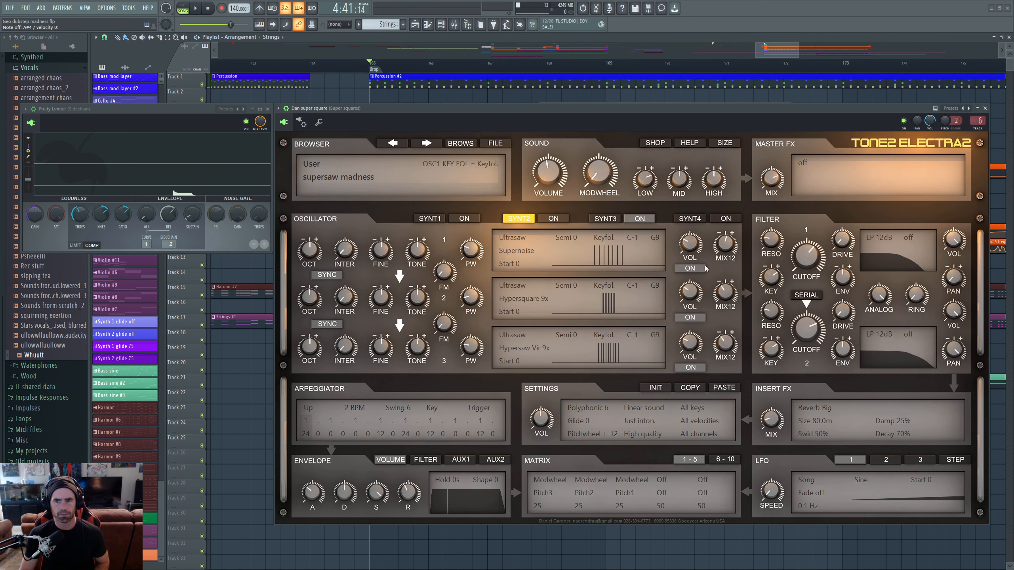
{"action": "left_click", "coordinate": [641, 220]}
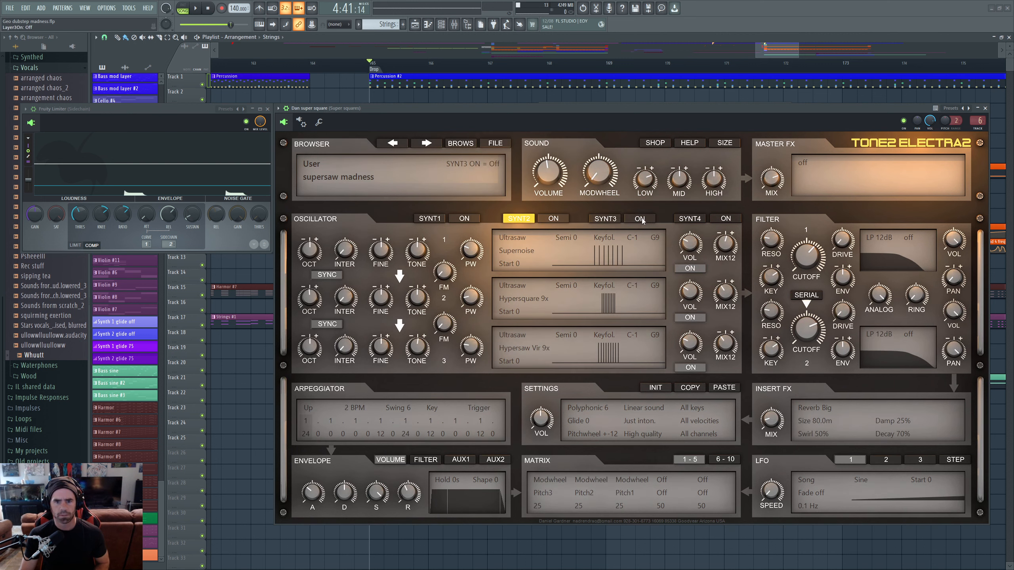
{"action": "left_click", "coordinate": [559, 220]}
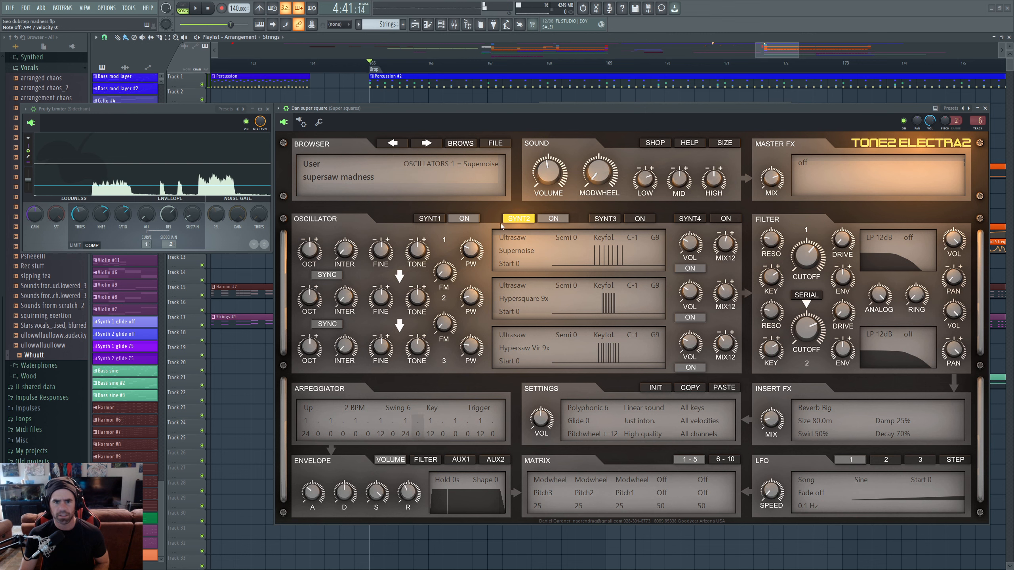
Check layer 1's filter 1 panning, and adjust both filter cutoffs on layer 2, filter 2's to 832 Hz.
{"action": "left_click", "coordinate": [429, 219]}
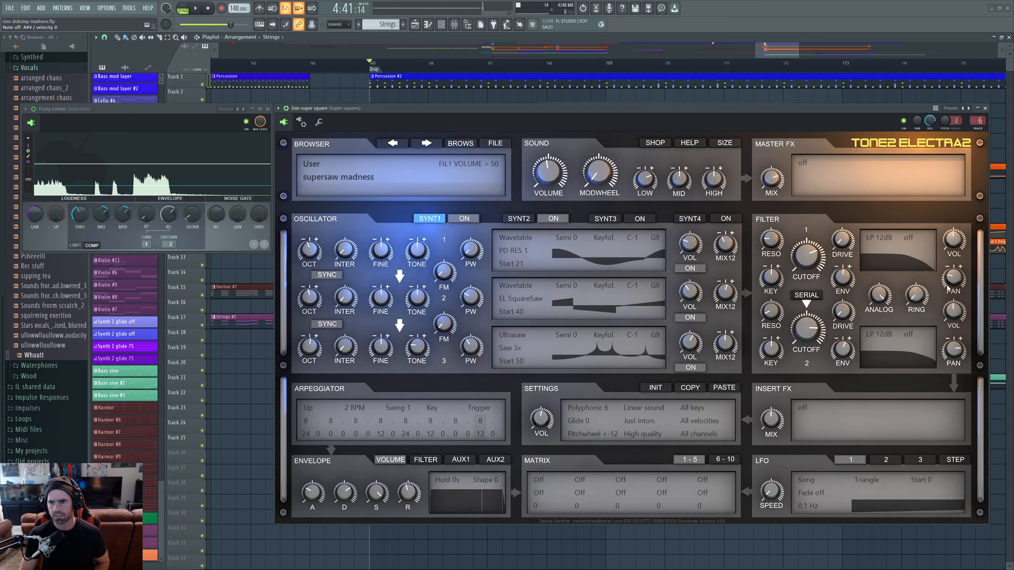
{"action": "mouse_move", "coordinate": [959, 281]}
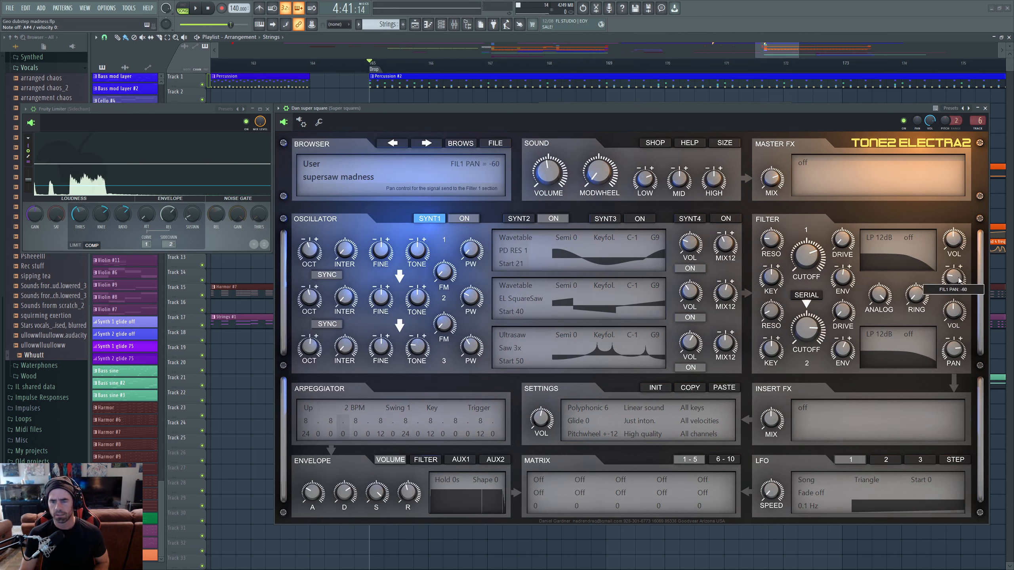
{"action": "left_click", "coordinate": [519, 219]}
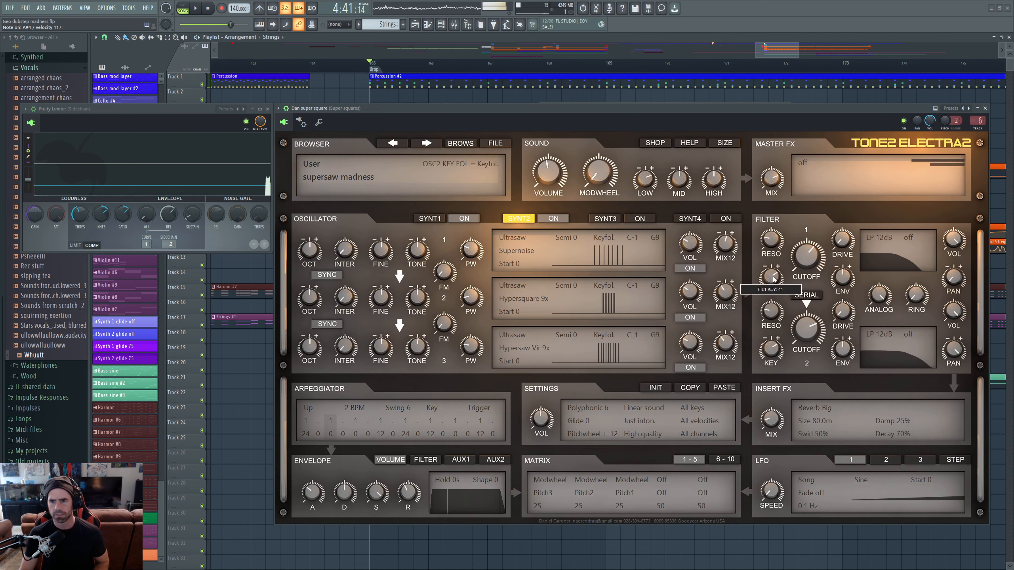
{"action": "mouse_move", "coordinate": [808, 271]}
{"action": "left_mouse_down"}
{"action": "mouse_move", "coordinate": [812, 282]}
{"action": "mouse_move", "coordinate": [812, 263]}
{"action": "left_mouse_up"}
{"action": "left_click_drag", "start_coordinate": [807, 328], "coordinate": [807, 343]}
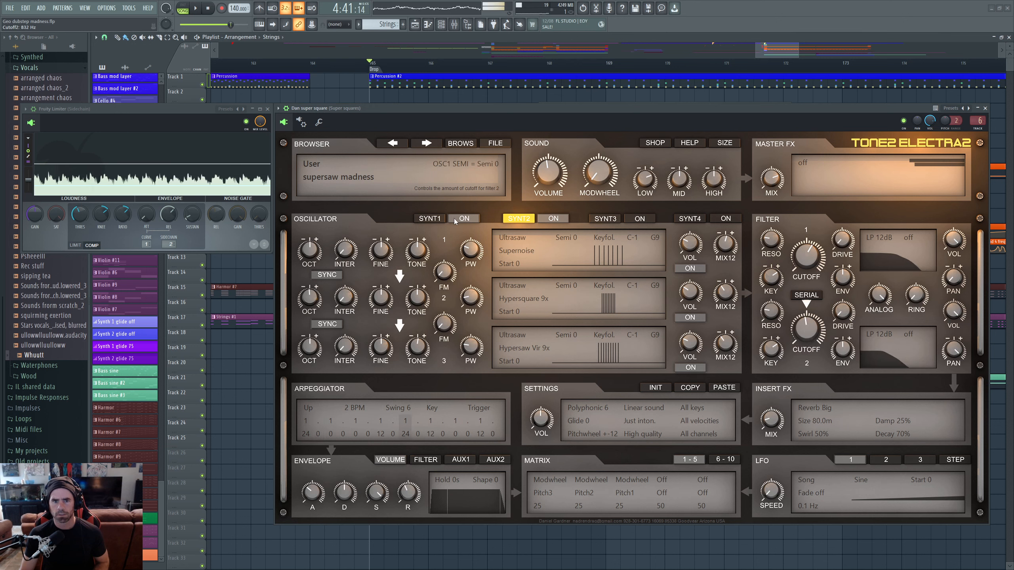
On layer 1, readjust both filter cutoffs, filter 2's to 4410 Hz, and set filter 1's key tracking to 100.
{"action": "left_click", "coordinate": [430, 218]}
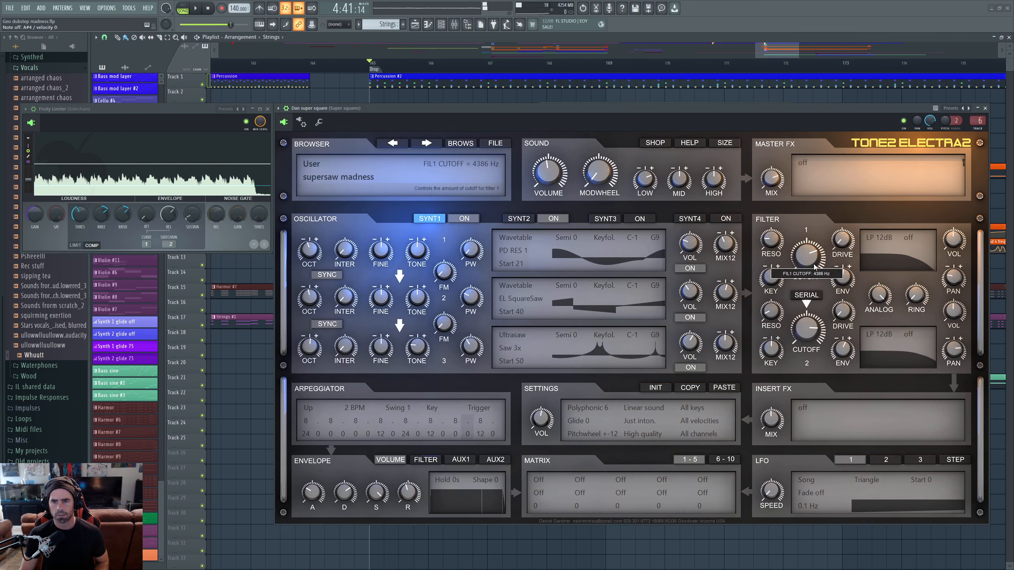
{"action": "mouse_move", "coordinate": [809, 260]}
{"action": "left_mouse_down"}
{"action": "mouse_move", "coordinate": [808, 276]}
{"action": "mouse_move", "coordinate": [808, 261]}
{"action": "left_mouse_up"}
{"action": "left_click_drag", "start_coordinate": [814, 327], "coordinate": [807, 330]}
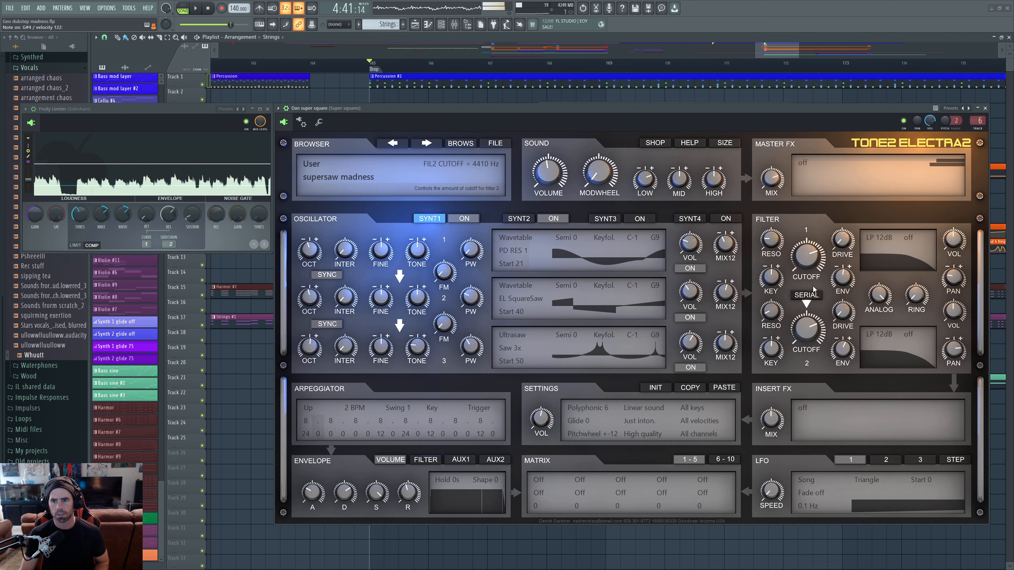
{"action": "left_click_drag", "start_coordinate": [772, 277], "coordinate": [783, 218]}
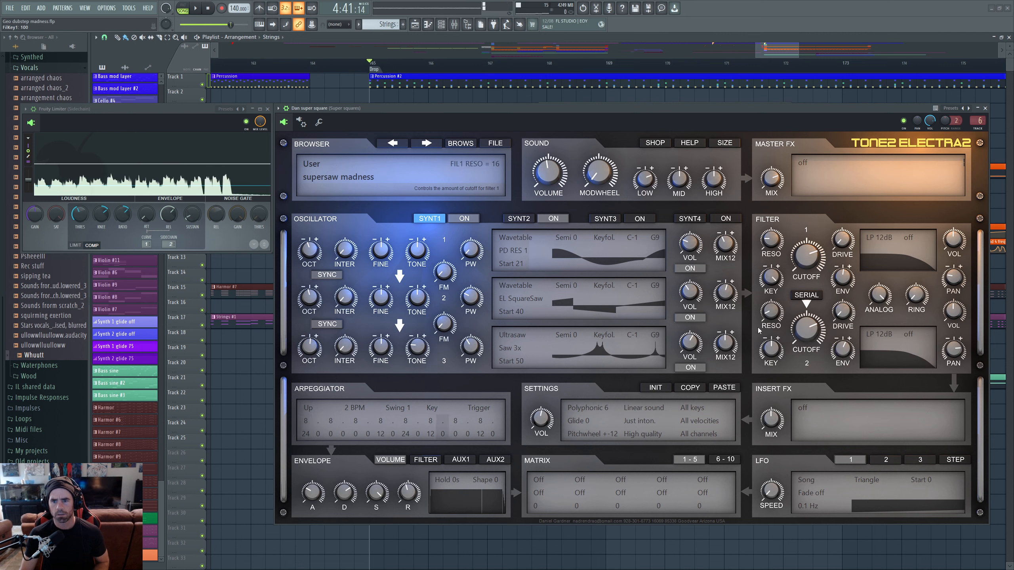
Raise the key tracking of both filter 1 and filter 2 on layer 2.
{"action": "left_click", "coordinate": [519, 218]}
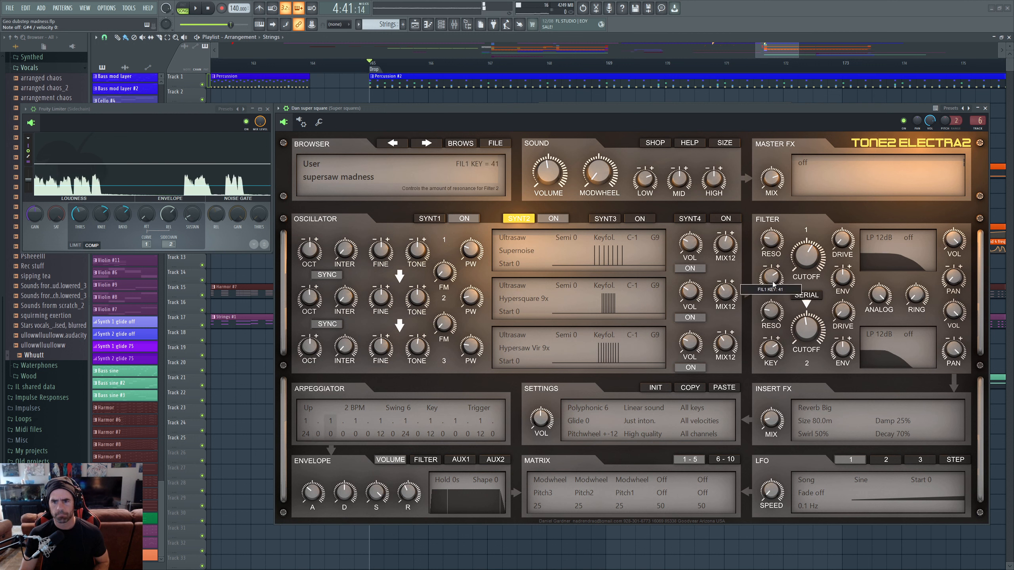
{"action": "left_click_drag", "start_coordinate": [771, 278], "coordinate": [776, 240]}
{"action": "left_click_drag", "start_coordinate": [771, 350], "coordinate": [777, 306]}
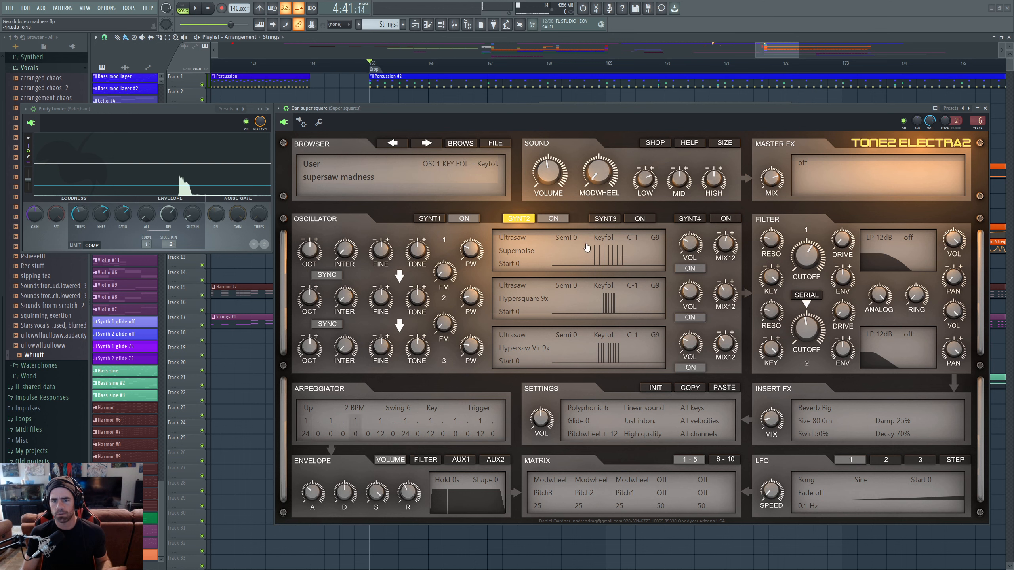
Set layer 2's first oscillator to Wavetable with the WT Sine wave, and switch off layer 1 and the other two oscillators.
{"action": "left_click", "coordinate": [514, 237]}
{"action": "left_click", "coordinate": [535, 251]}
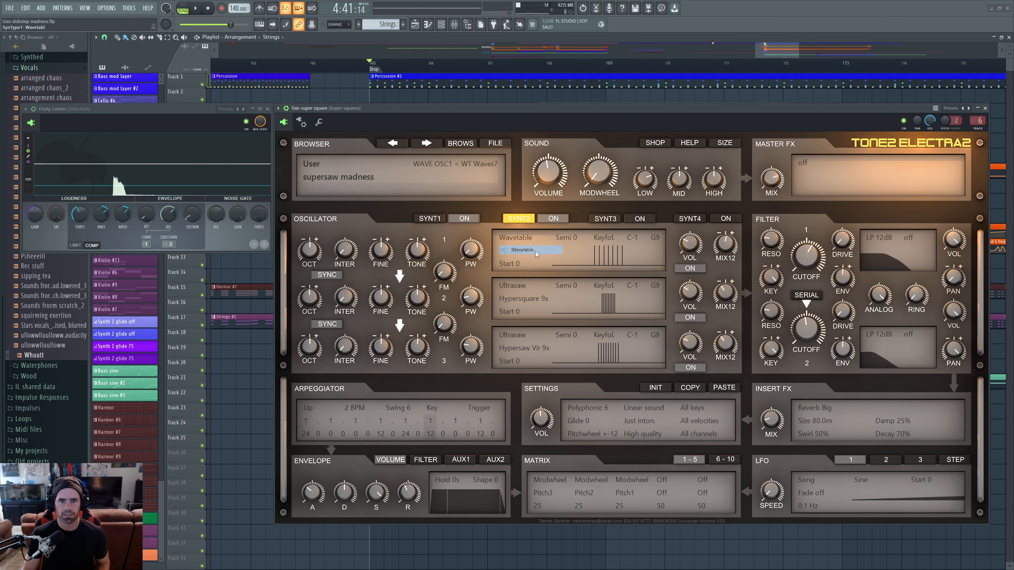
{"action": "left_click", "coordinate": [530, 251]}
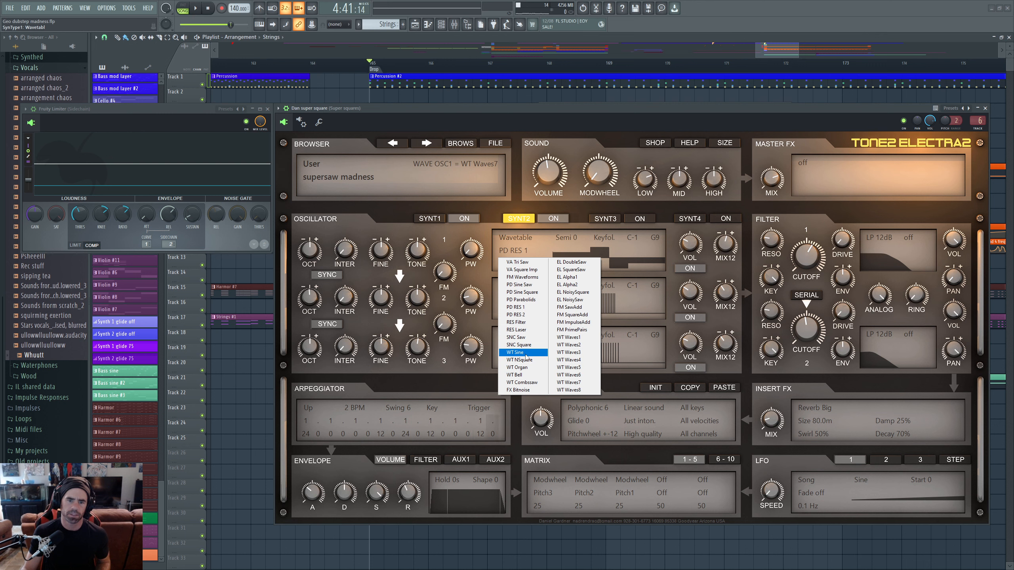
{"action": "left_click", "coordinate": [515, 352]}
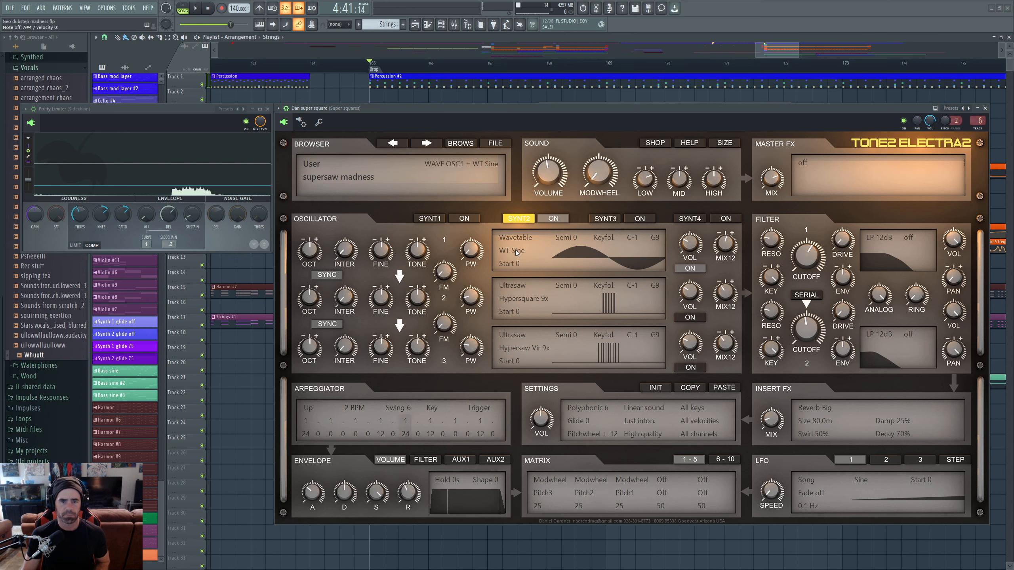
Audition the first oscillator's wavetables one after another, from WT NSquare through WT Organ and FX Bitnoise to EL Alpha2.
{"action": "scroll", "coordinate": [515, 249], "scroll_direction": "down", "scroll_amount": 1}
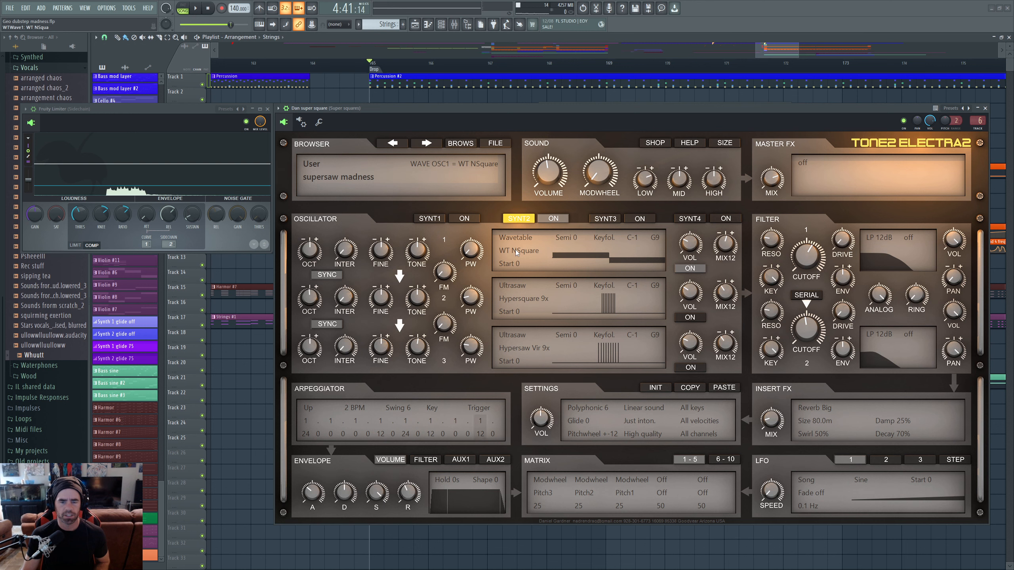
{"action": "scroll", "coordinate": [514, 250], "scroll_direction": "down", "scroll_amount": 2}
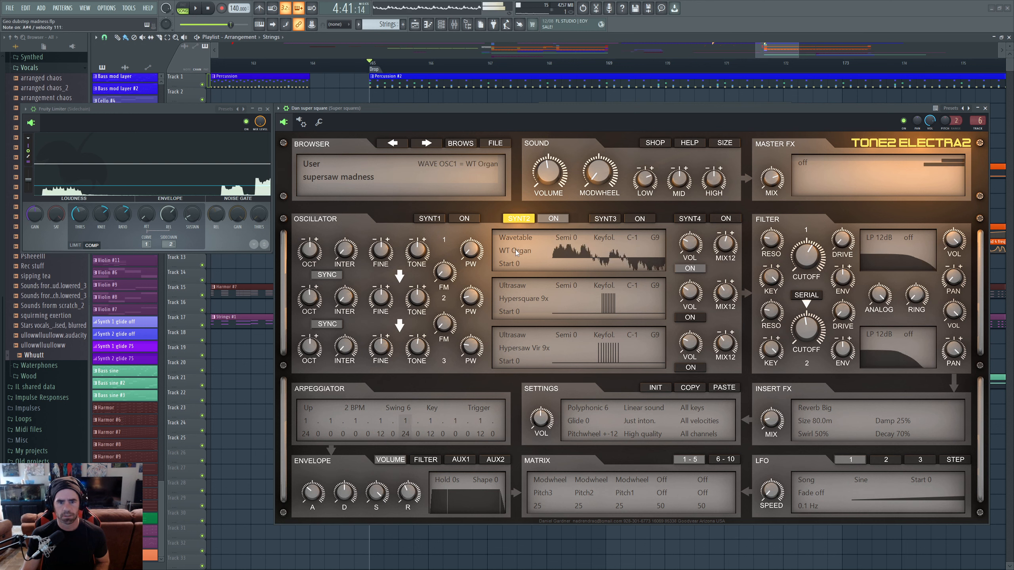
{"action": "scroll", "coordinate": [515, 249], "scroll_direction": "down", "scroll_amount": 3}
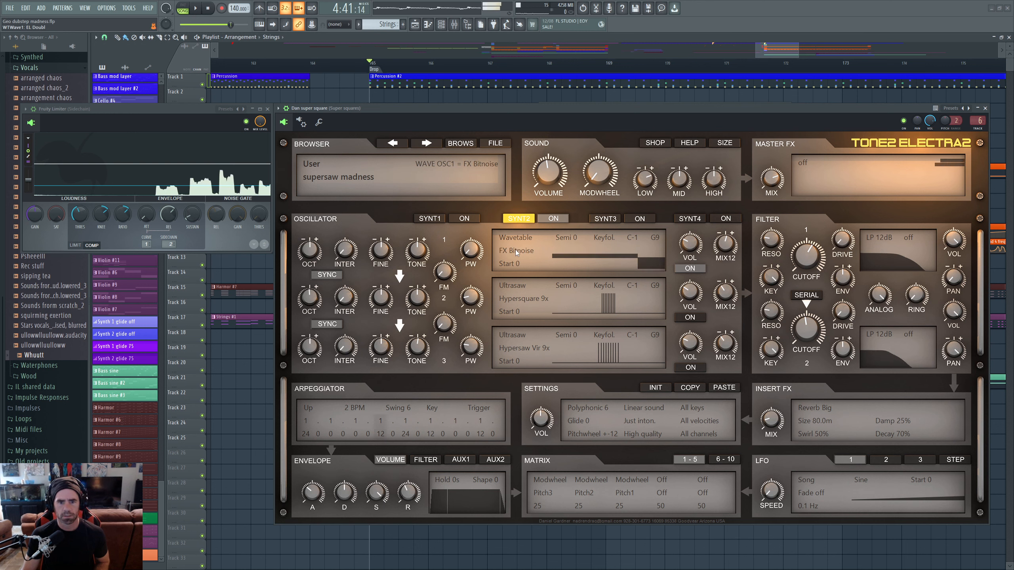
{"action": "scroll", "coordinate": [514, 249], "scroll_direction": "down", "scroll_amount": 1}
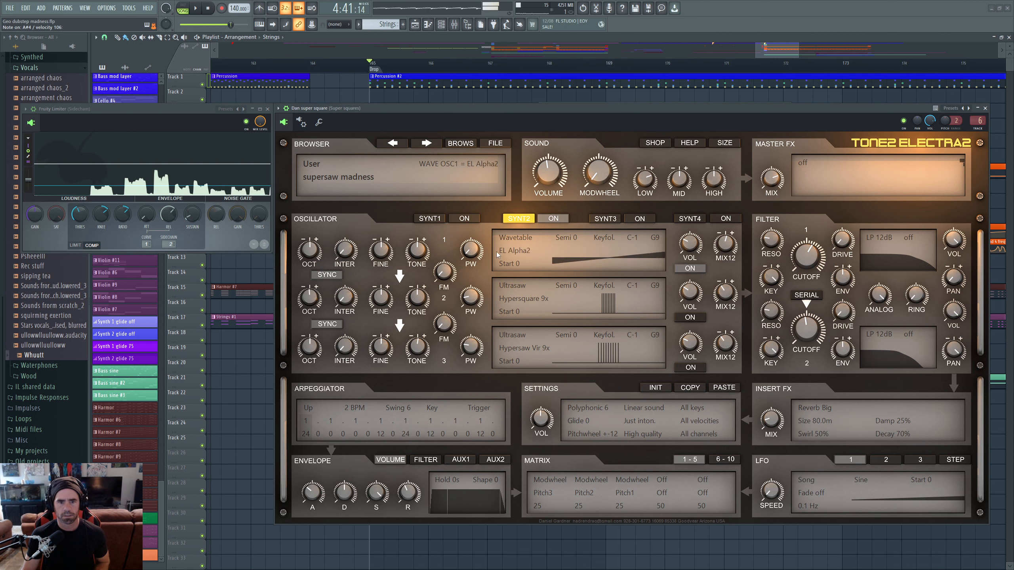
Raise the first oscillator's pulse width to audition EL Alpha2, and change its wavetable to EL DoubleSaw.
{"action": "left_click_drag", "start_coordinate": [470, 252], "coordinate": [472, 232]}
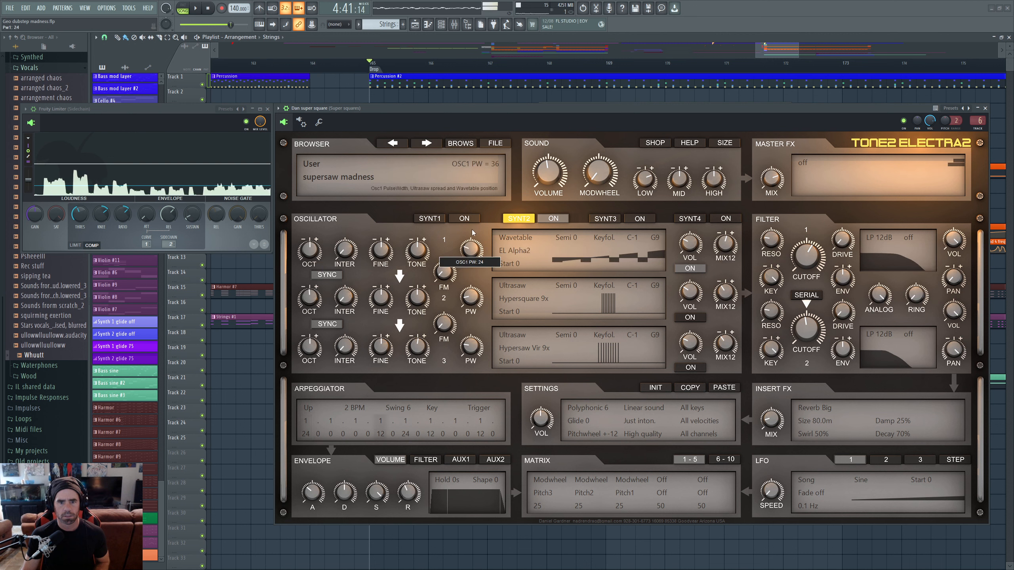
{"action": "left_click", "coordinate": [513, 251]}
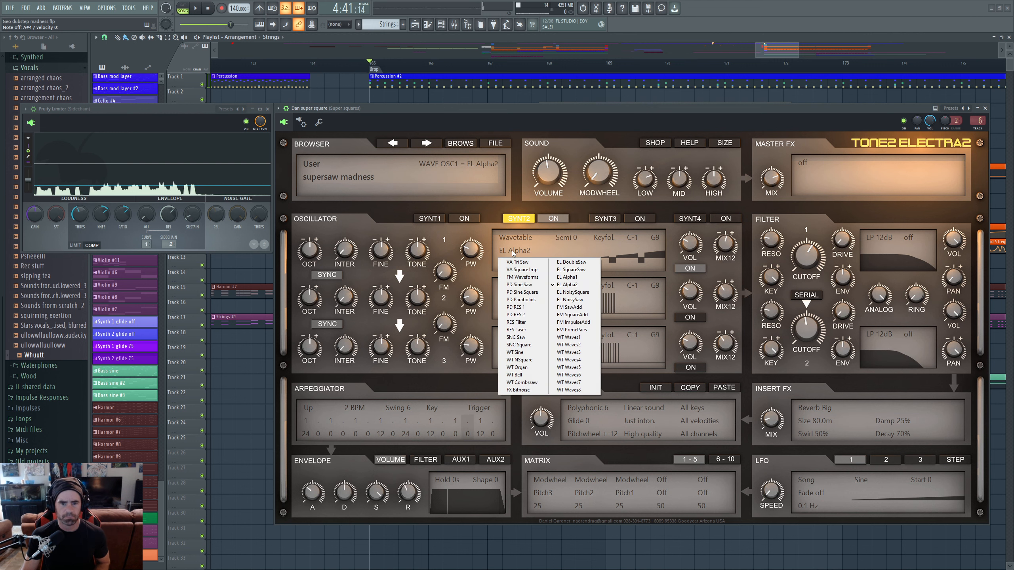
{"action": "left_click", "coordinate": [581, 263]}
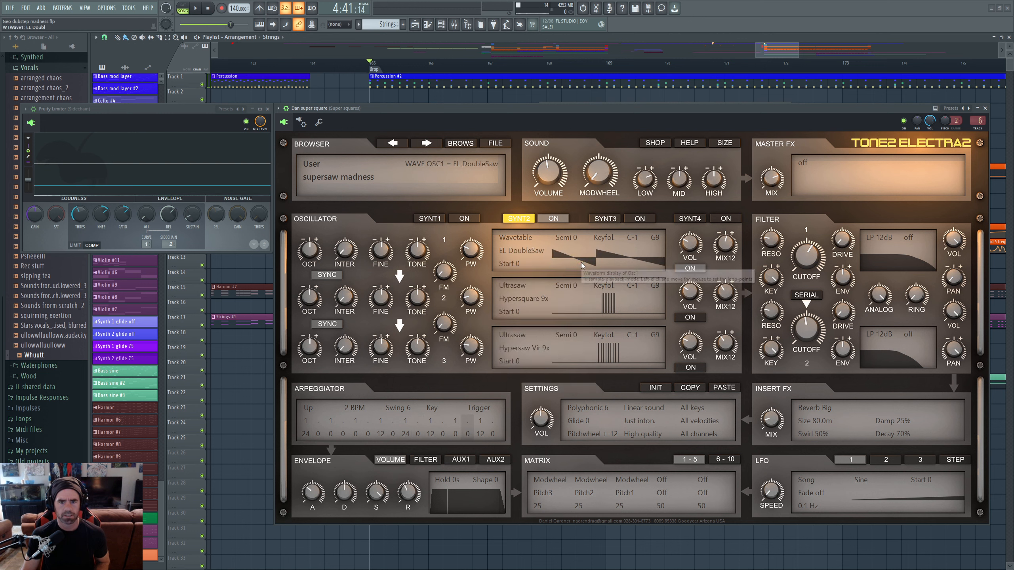
Lower the first oscillator's pulse width to audition EL DoubleSaw, and switch the oscillator to Ultrasaw with the Hypersaw Vir 3x mode.
{"action": "left_click_drag", "start_coordinate": [470, 250], "coordinate": [478, 291]}
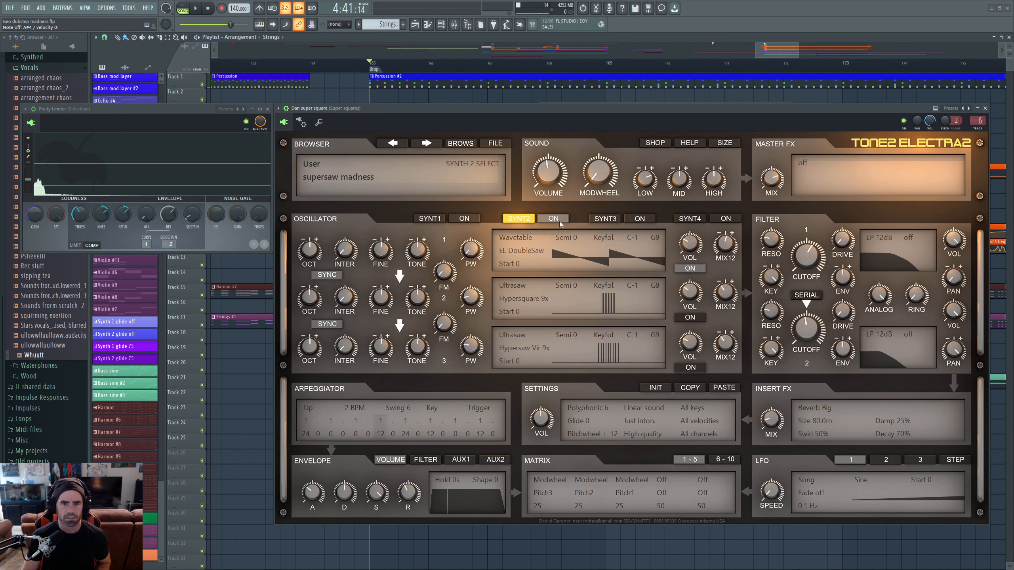
{"action": "left_click", "coordinate": [514, 251]}
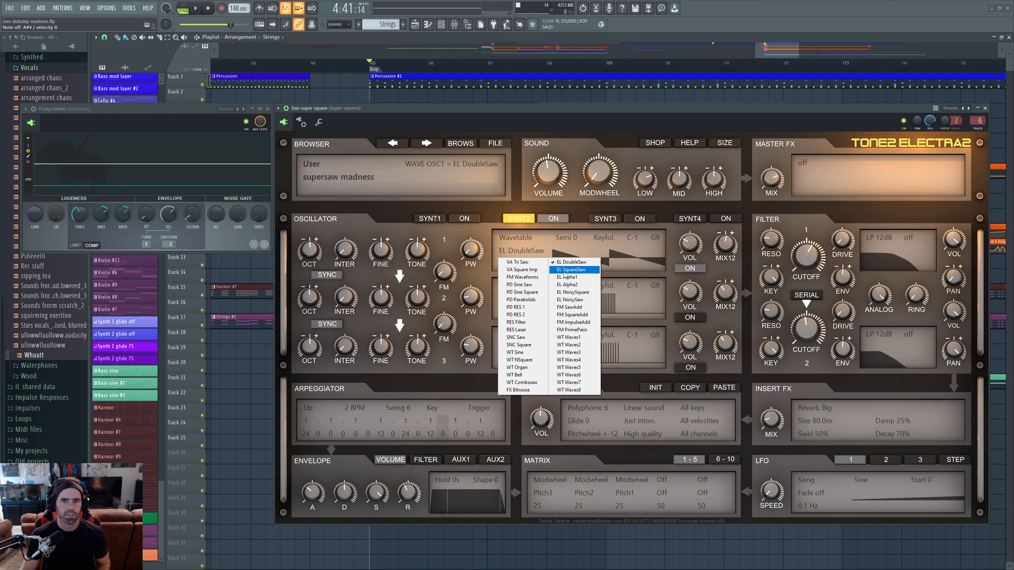
{"action": "left_click", "coordinate": [516, 238]}
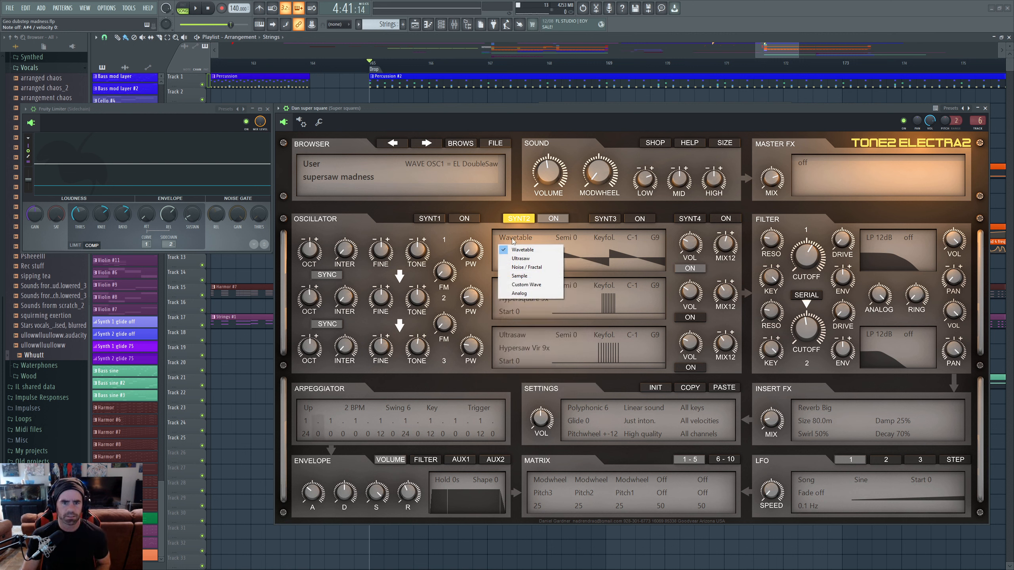
{"action": "left_click", "coordinate": [522, 256]}
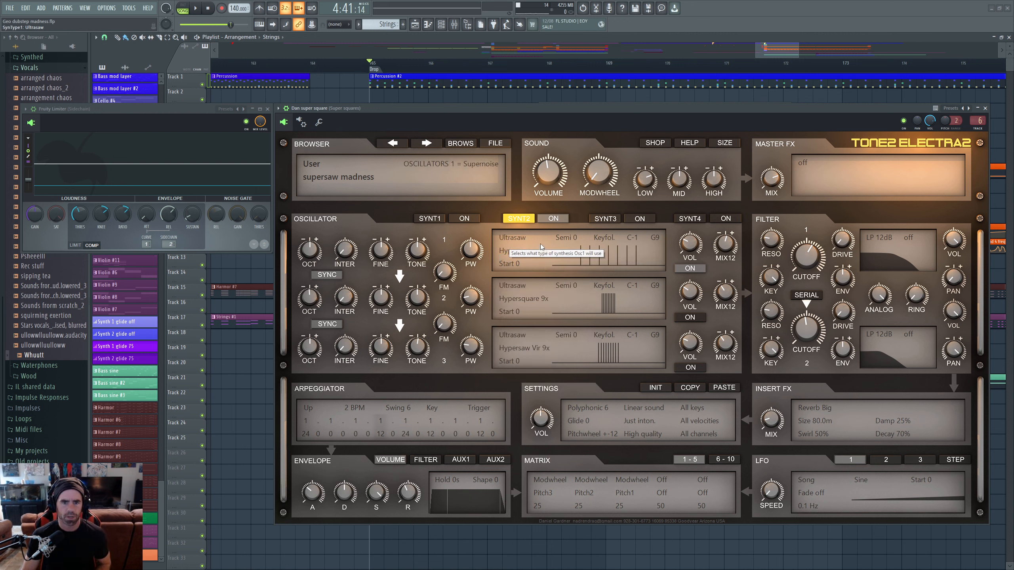
{"action": "left_click", "coordinate": [524, 250]}
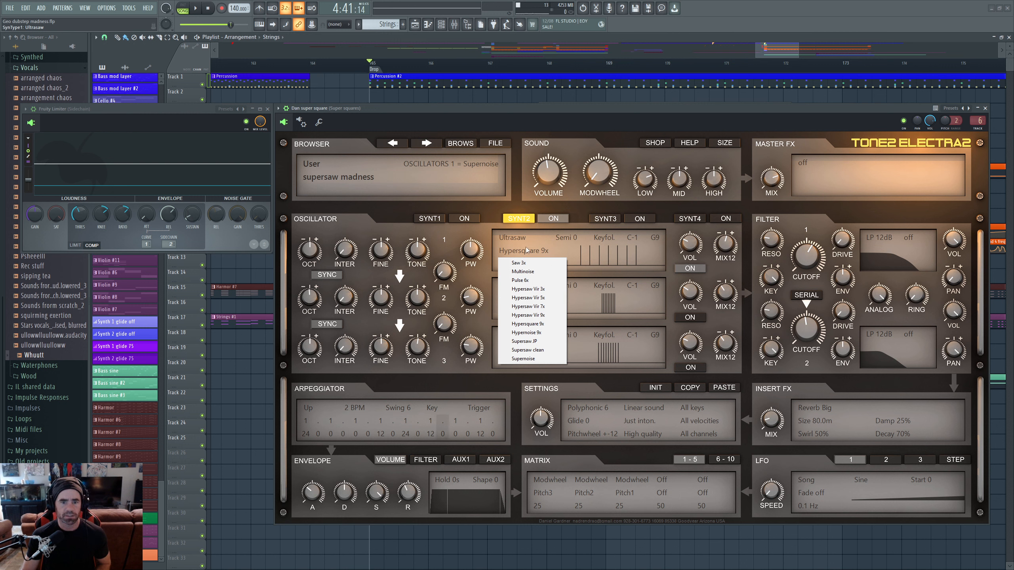
{"action": "left_click", "coordinate": [535, 291]}
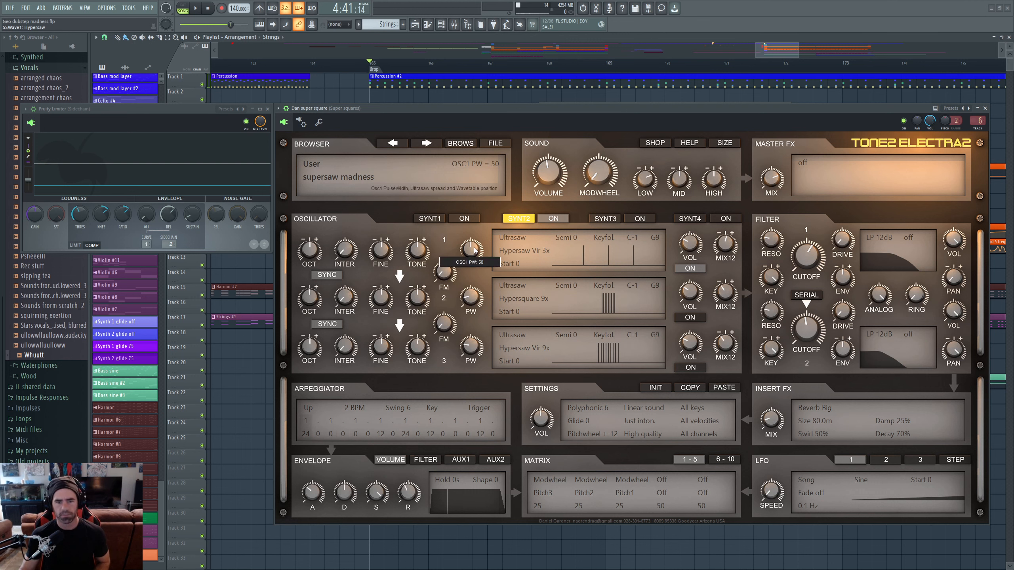
Reduce the first oscillator's pulse width to about 20, and audition its Ultrasaw modes from Hypersaw Vir 5x up to Supernoise.
{"action": "left_click_drag", "start_coordinate": [473, 248], "coordinate": [484, 319]}
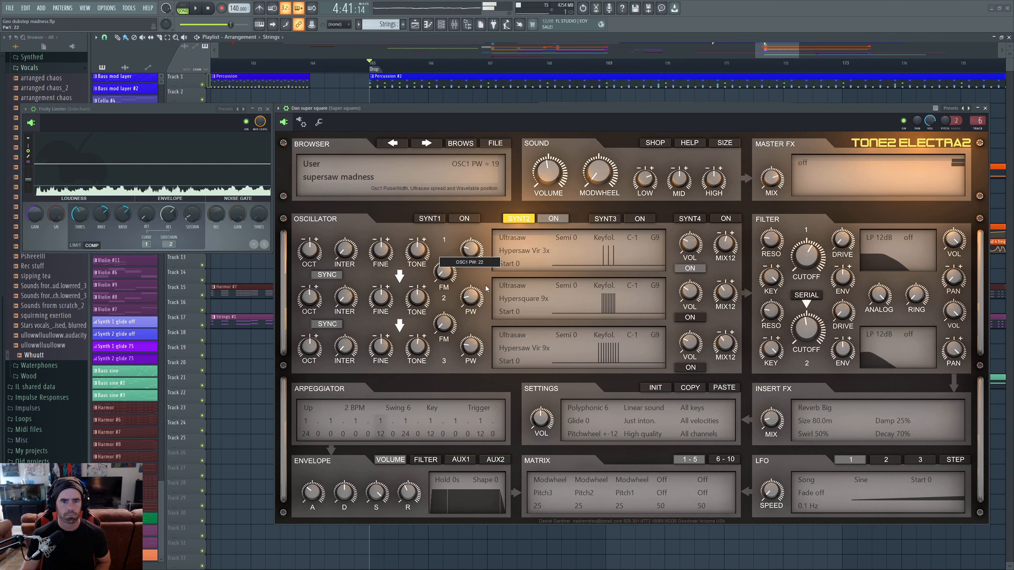
{"action": "scroll", "coordinate": [527, 250], "scroll_direction": "up", "scroll_amount": 4}
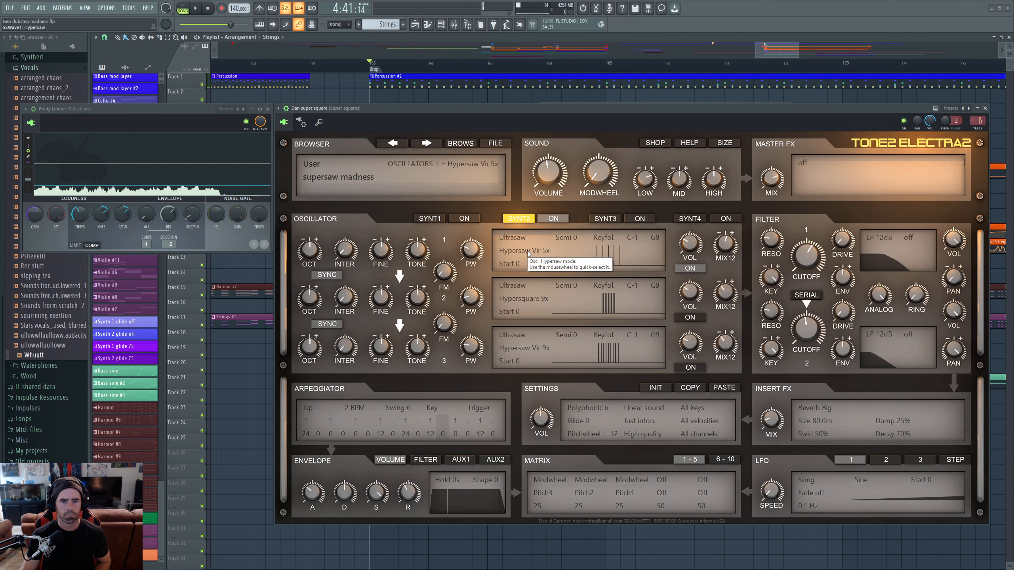
{"action": "scroll", "coordinate": [528, 250], "scroll_direction": "up", "scroll_amount": 2}
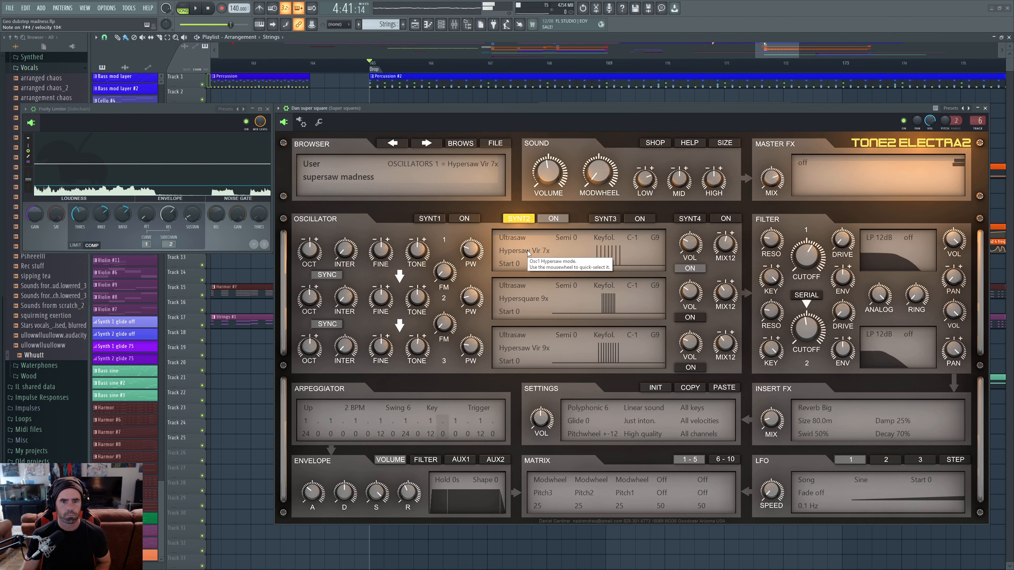
{"action": "scroll", "coordinate": [527, 252], "scroll_direction": "up", "scroll_amount": 1}
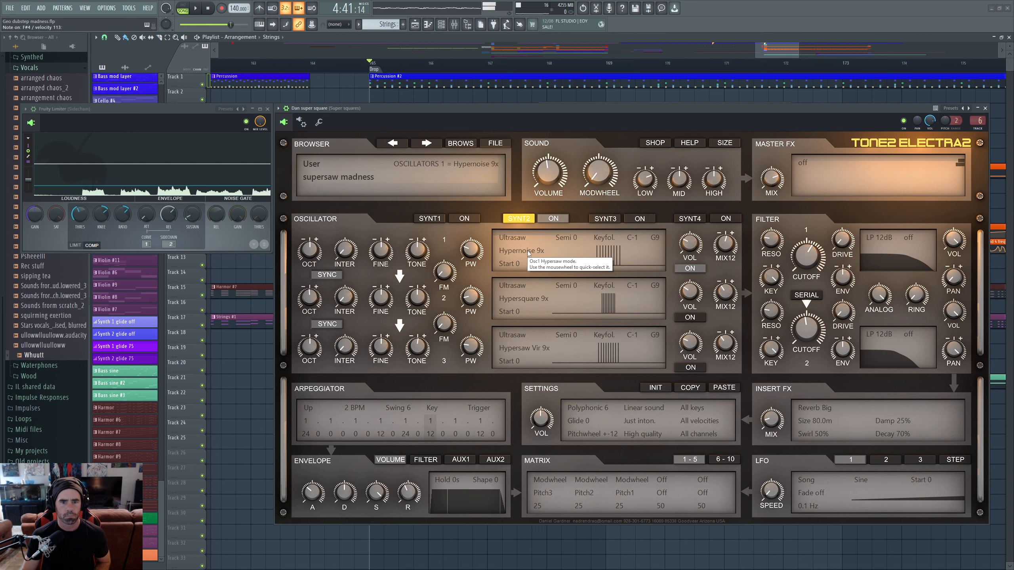
{"action": "scroll", "coordinate": [527, 252], "scroll_direction": "up", "scroll_amount": 1}
{"action": "scroll", "coordinate": [527, 251], "scroll_direction": "up", "scroll_amount": 1}
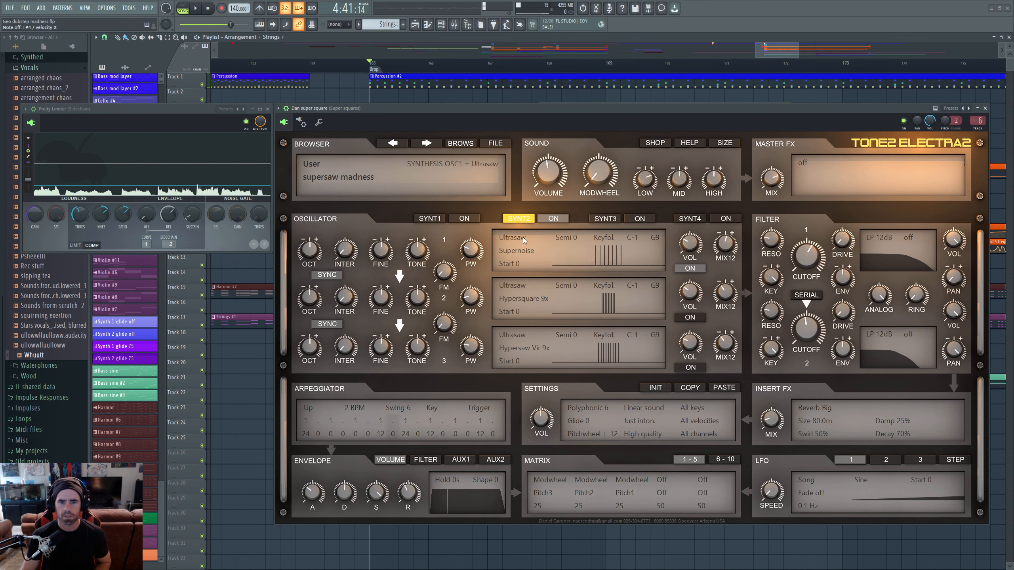
Raise the first oscillator's pulse width to widen the spread, and go back through Hypernoise 9x to Hypersaw Vir 9x.
{"action": "left_click", "coordinate": [522, 238]}
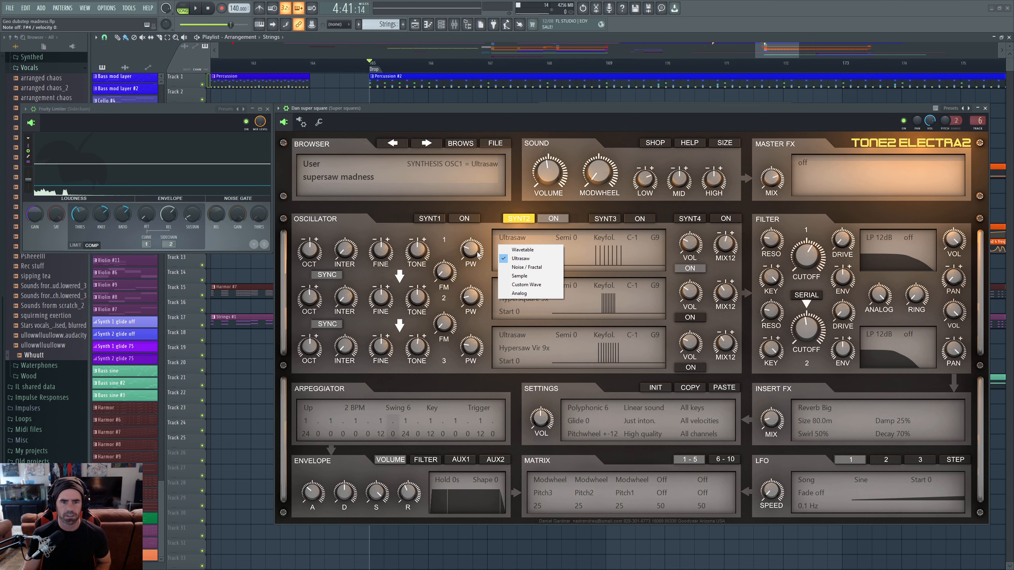
{"action": "left_click_drag", "start_coordinate": [478, 252], "coordinate": [475, 236]}
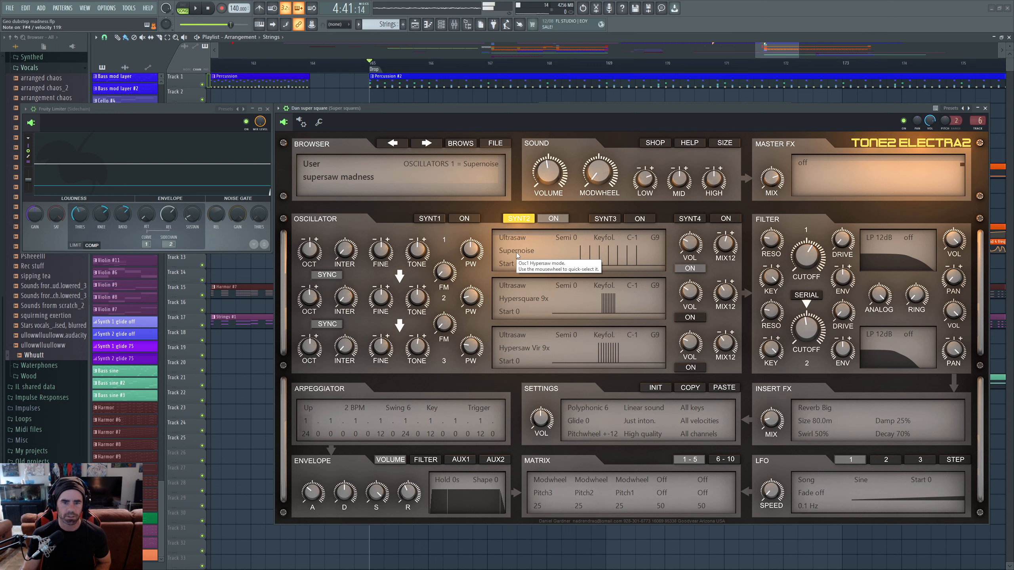
{"action": "scroll", "coordinate": [516, 251], "scroll_direction": "down", "scroll_amount": 1}
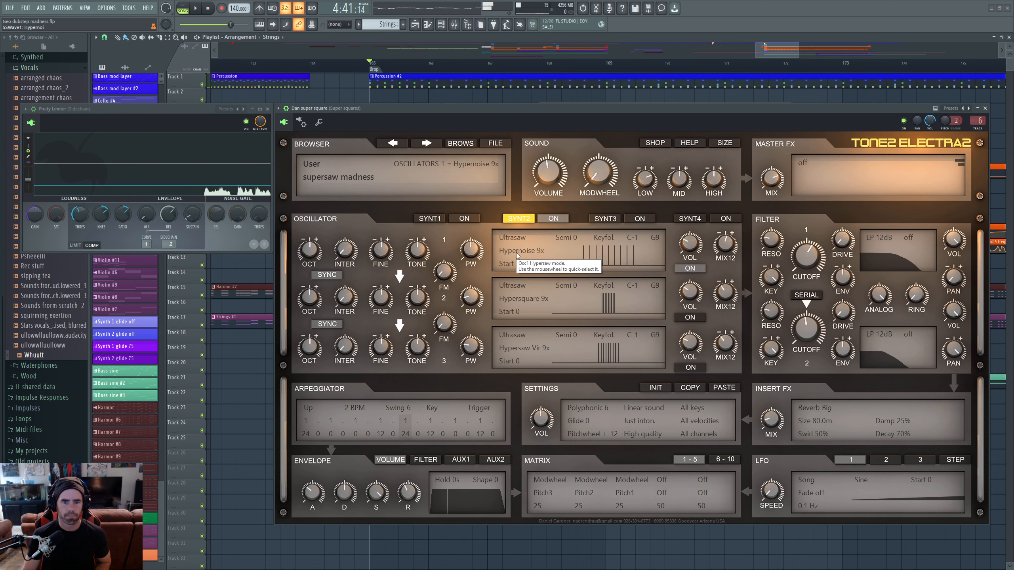
{"action": "scroll", "coordinate": [516, 252], "scroll_direction": "down", "scroll_amount": 1}
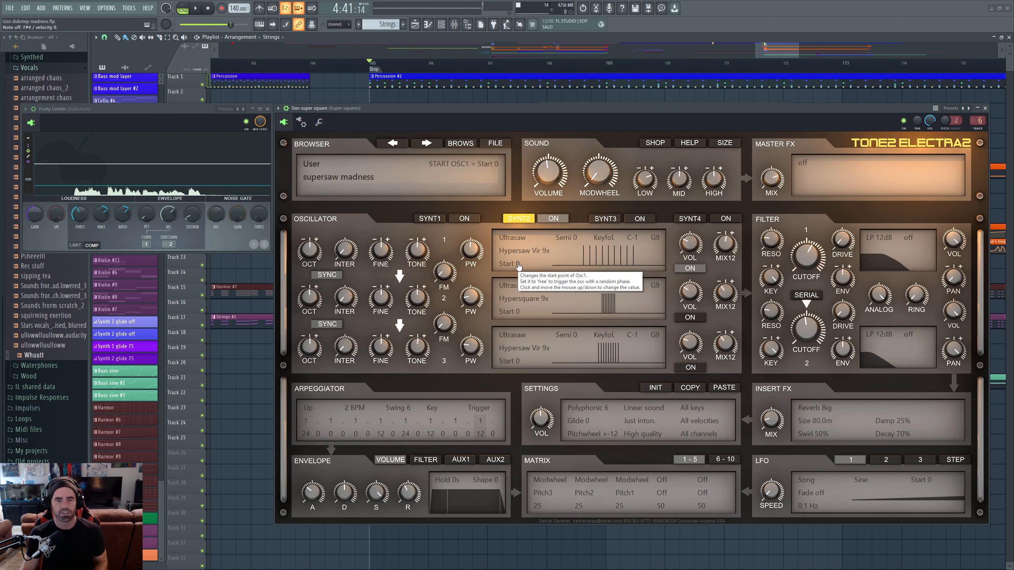
Set the first oscillator's start point to 25, and switch its synthesis type to Sample.
{"action": "scroll", "coordinate": [518, 265], "scroll_direction": "down", "scroll_amount": 1}
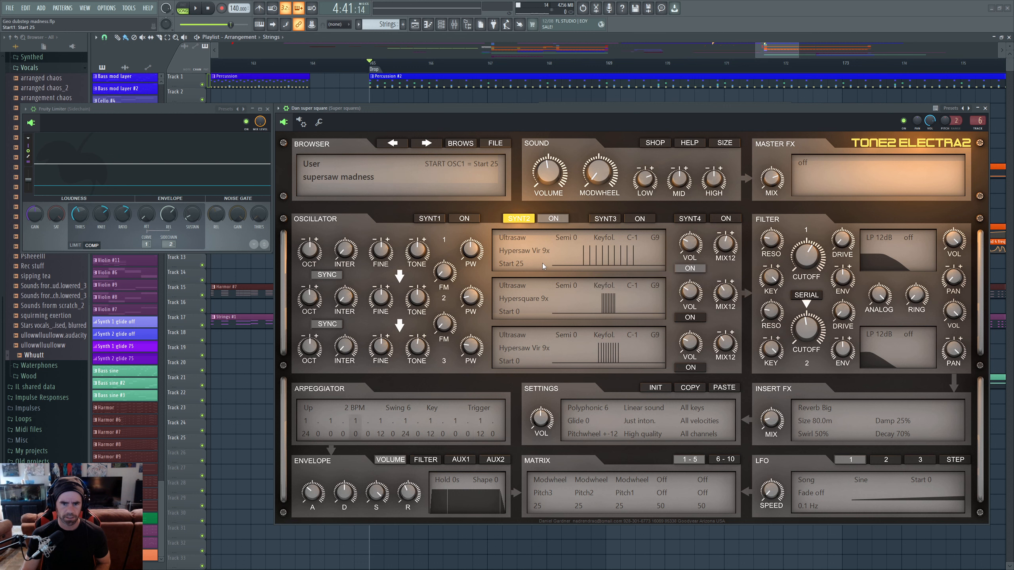
{"action": "left_click", "coordinate": [519, 236]}
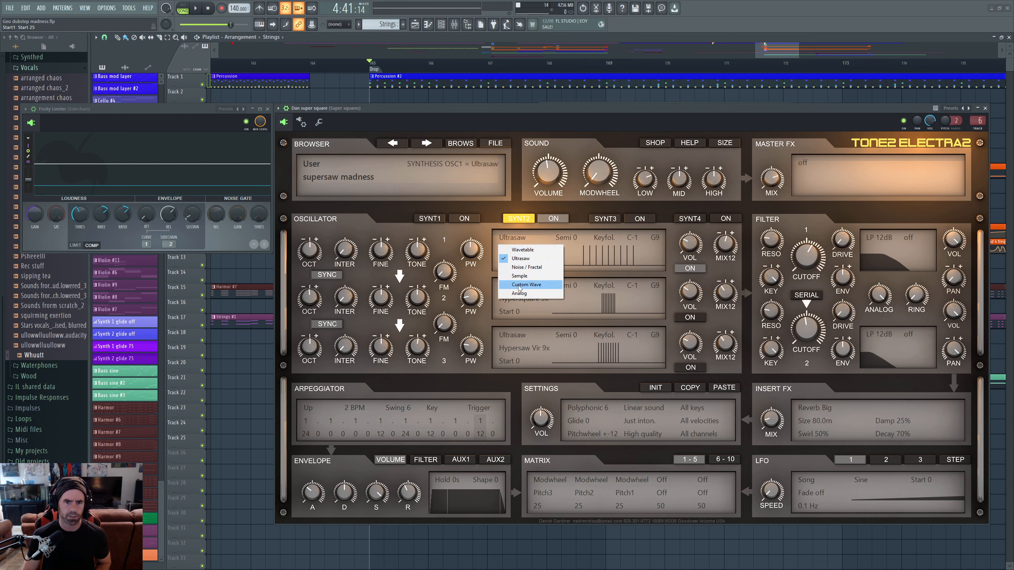
{"action": "left_click", "coordinate": [521, 250]}
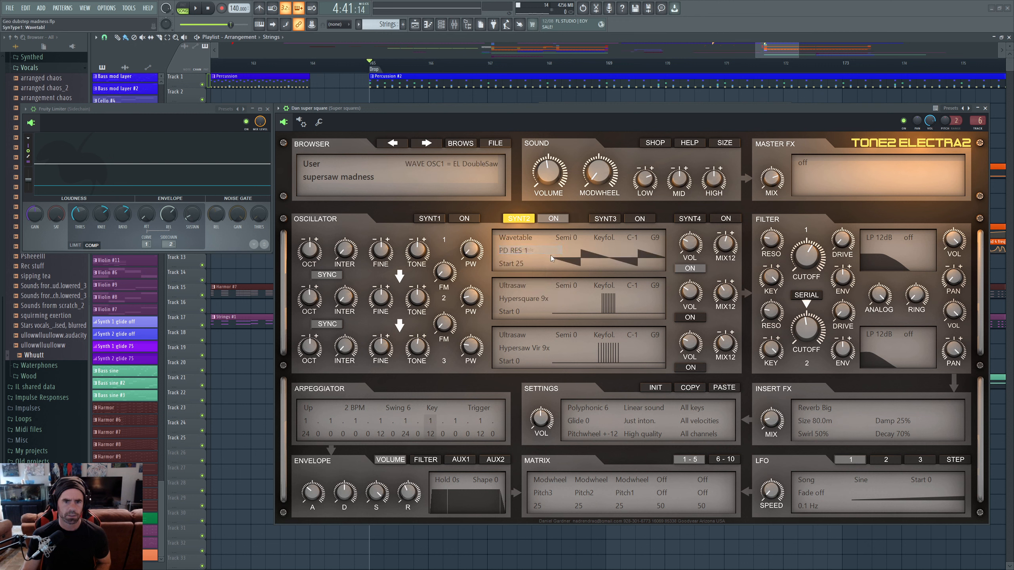
{"action": "left_click", "coordinate": [506, 236]}
{"action": "left_click", "coordinate": [519, 276]}
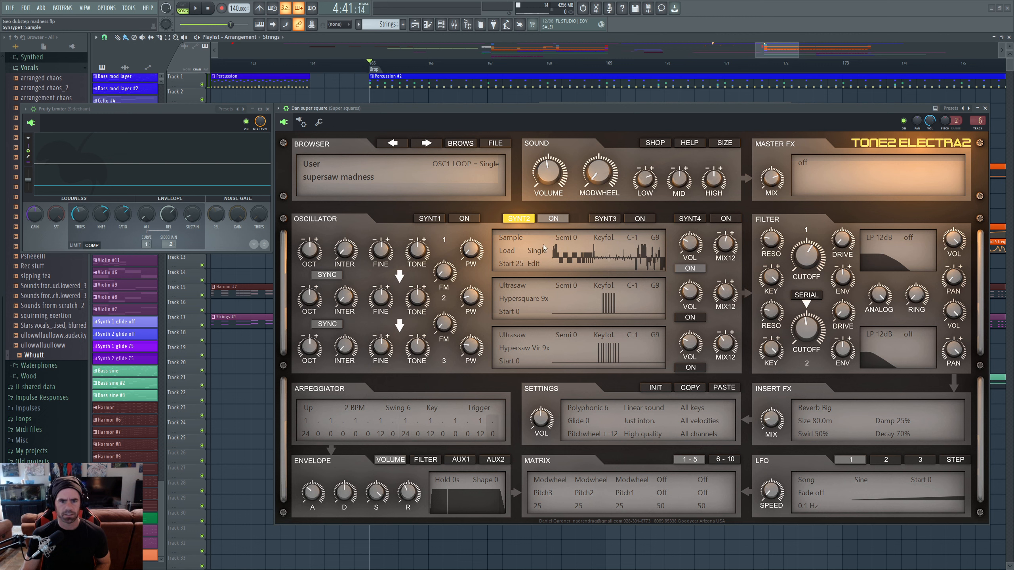
Set the first oscillator's sample playback from Single to Loop, and look through the available sample editing operations.
{"action": "left_click", "coordinate": [532, 265]}
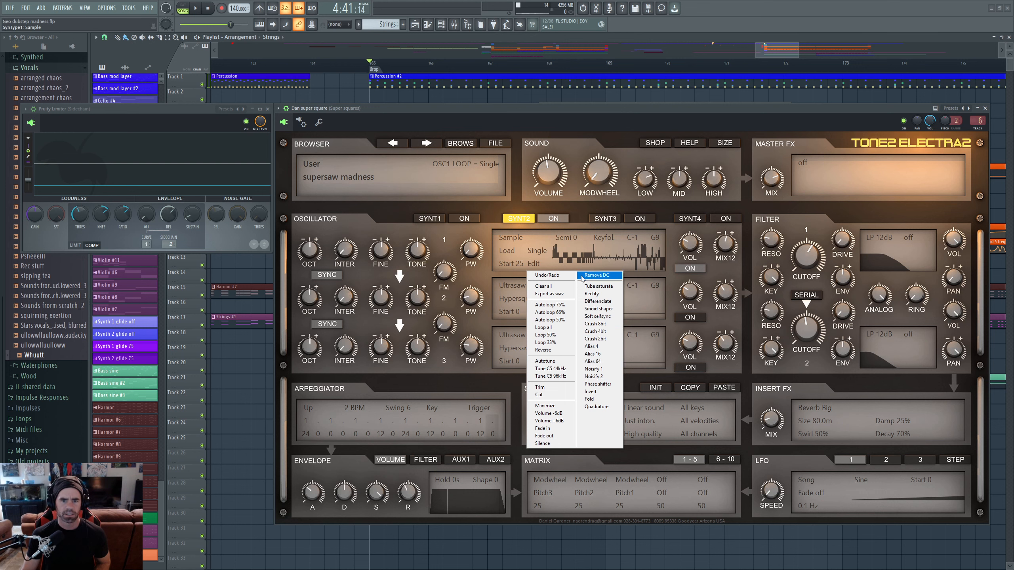
{"action": "left_click", "coordinate": [565, 265]}
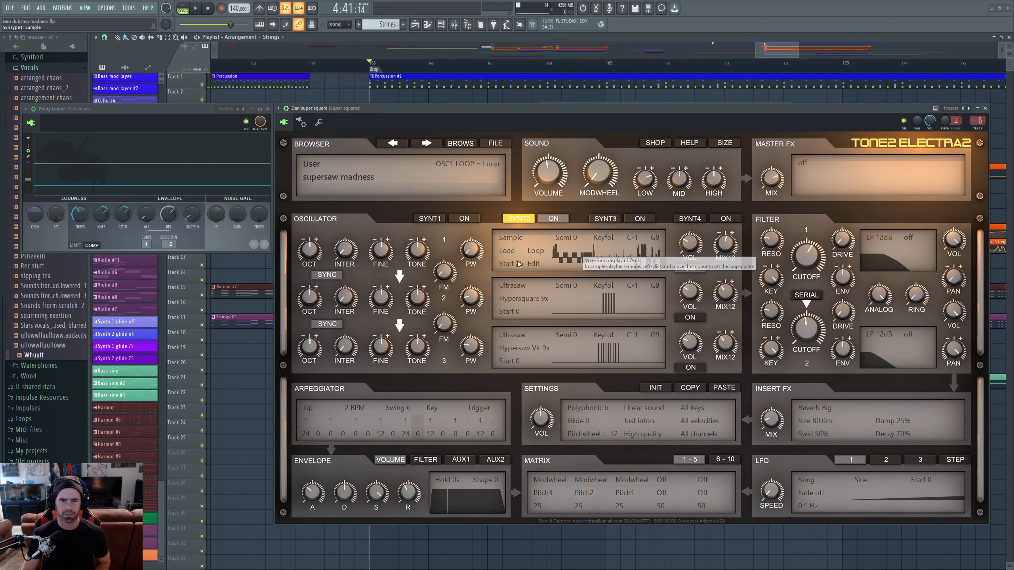
{"action": "left_click_drag", "start_coordinate": [518, 264], "coordinate": [555, 263]}
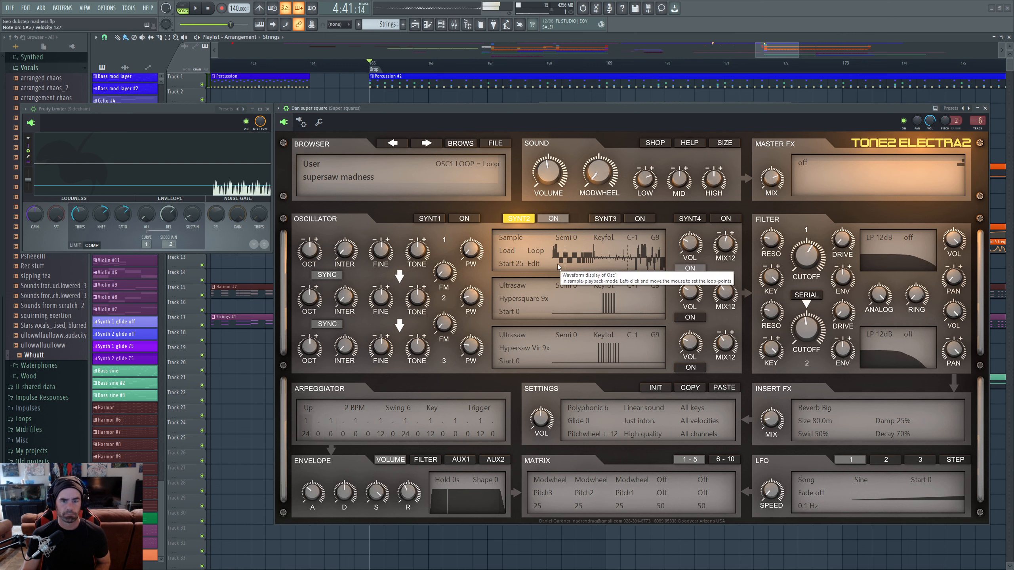
{"action": "left_click", "coordinate": [537, 263]}
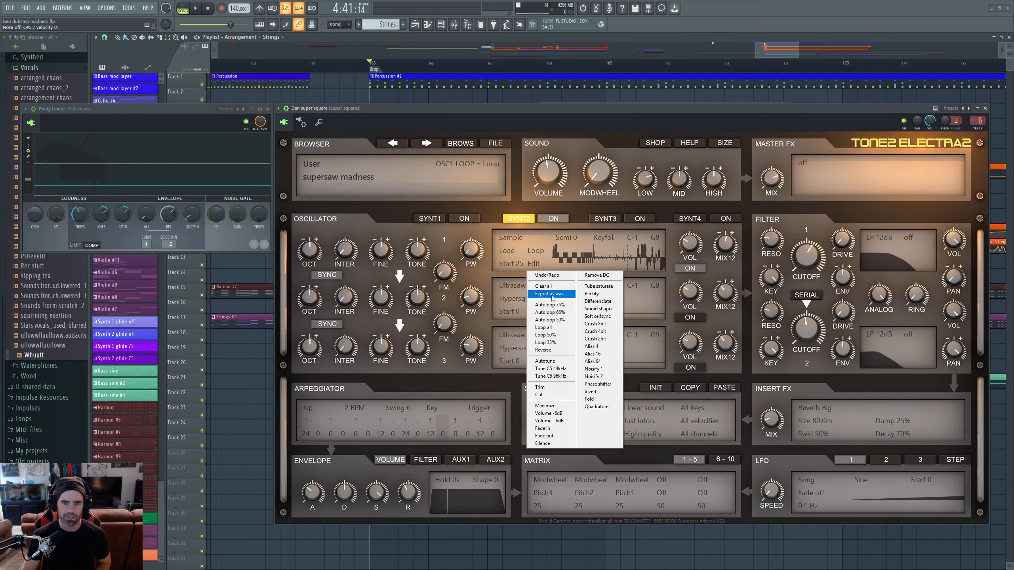
Switch the first oscillator to Custom Wave and load the OrganChurch2 waveform.
{"action": "left_click", "coordinate": [540, 241]}
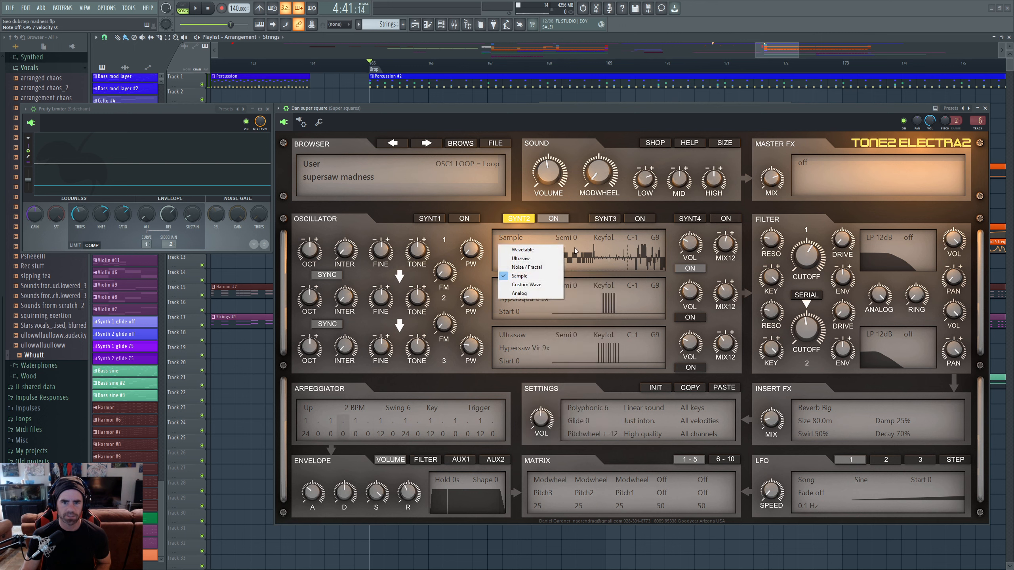
{"action": "left_click", "coordinate": [527, 284]}
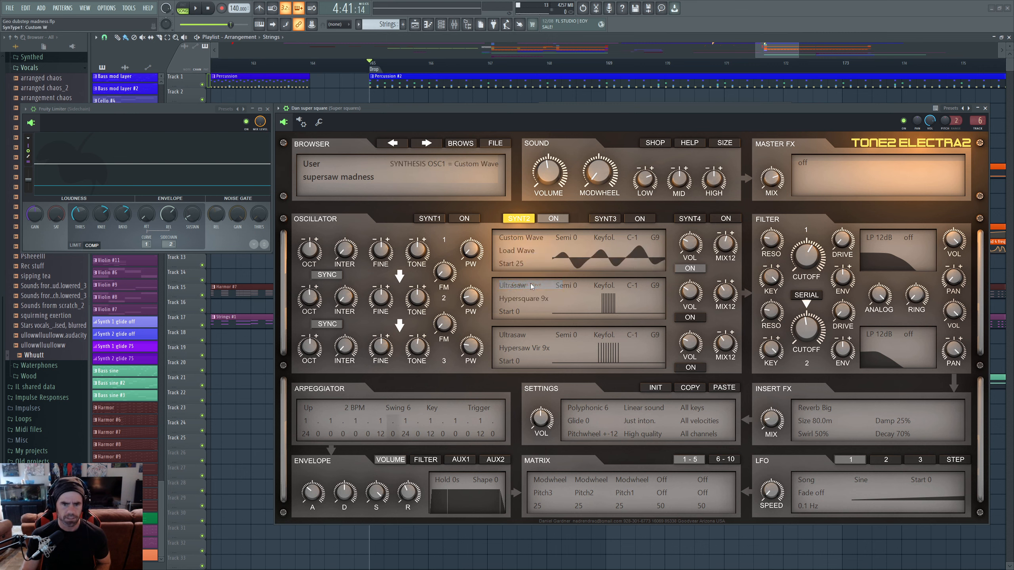
{"action": "left_click", "coordinate": [525, 255]}
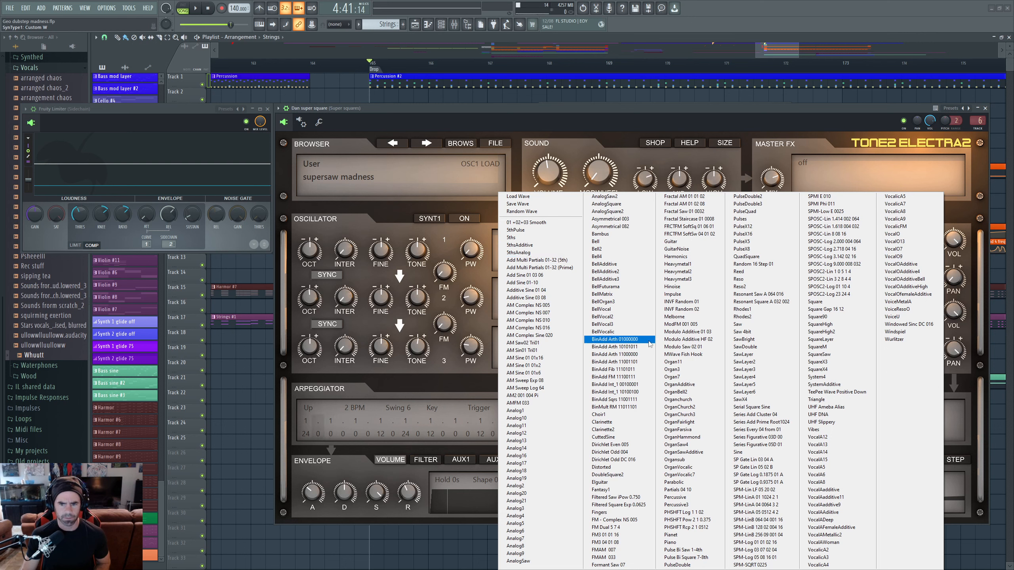
{"action": "left_click", "coordinate": [684, 407]}
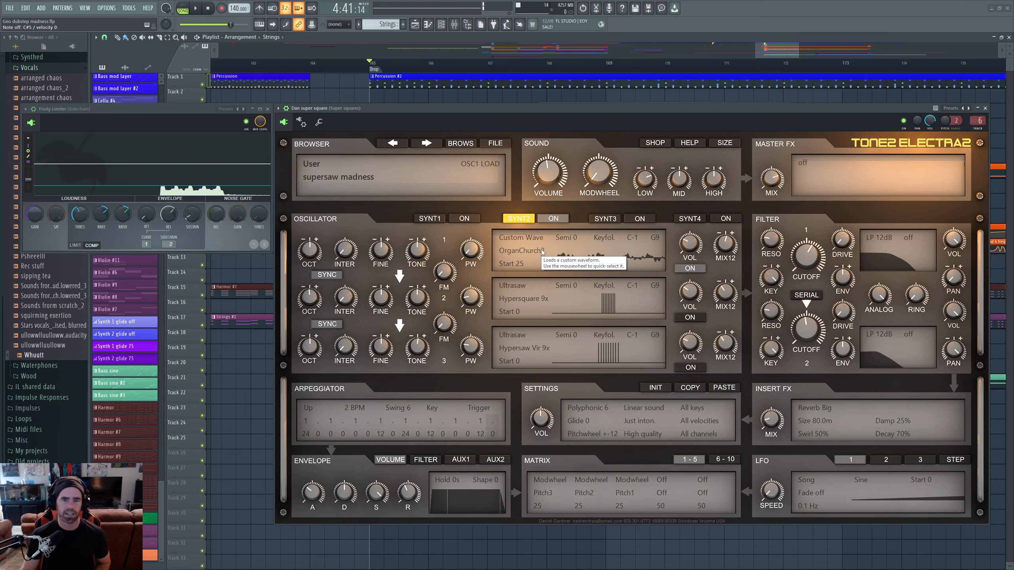
{"action": "left_click", "coordinate": [528, 254]}
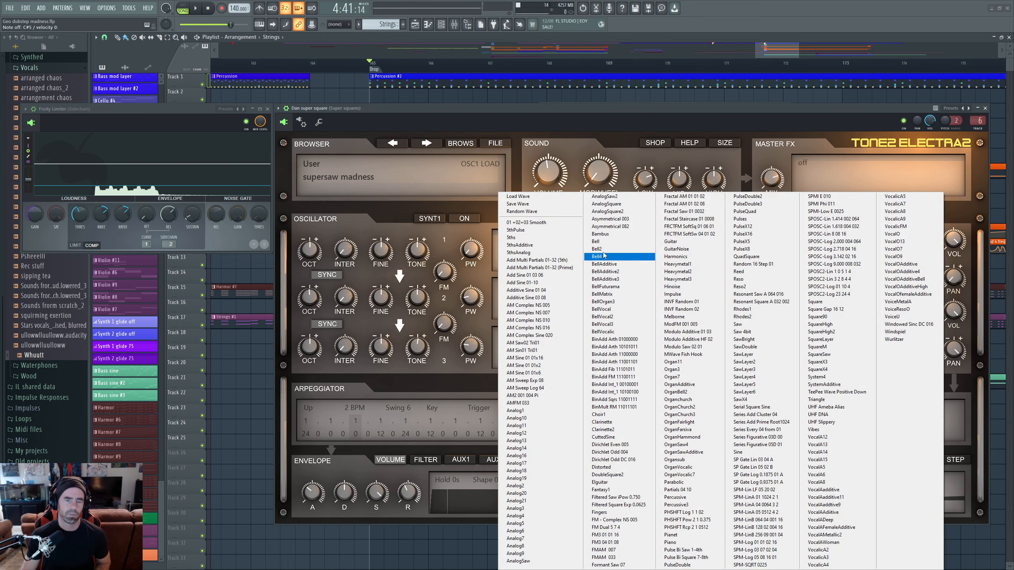
{"action": "left_click", "coordinate": [564, 137]}
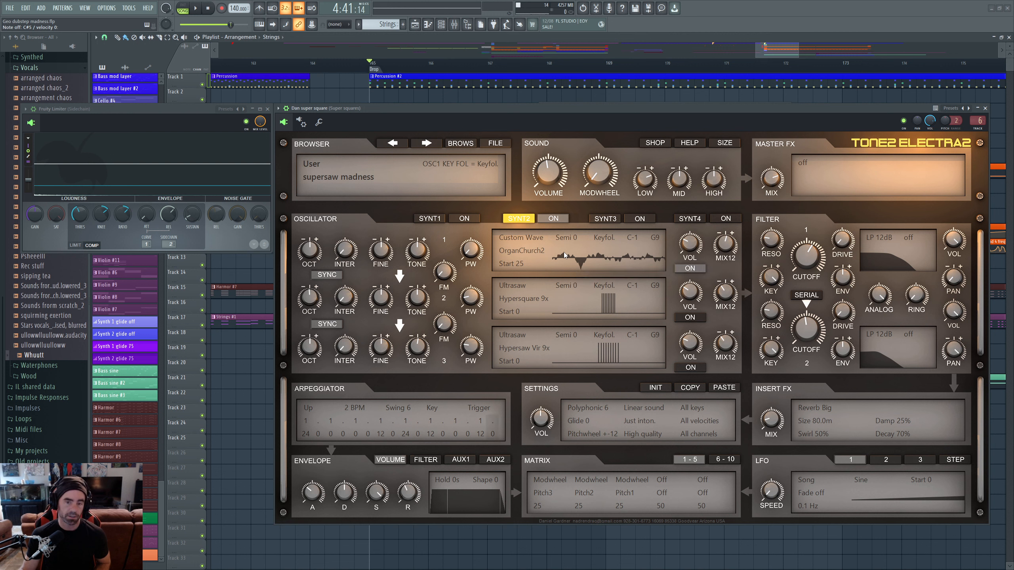
Switch the first oscillator to Sample and load C5 saw from the Synthed samples folder with automatic tuning.
{"action": "left_click", "coordinate": [515, 240]}
{"action": "left_click", "coordinate": [521, 276]}
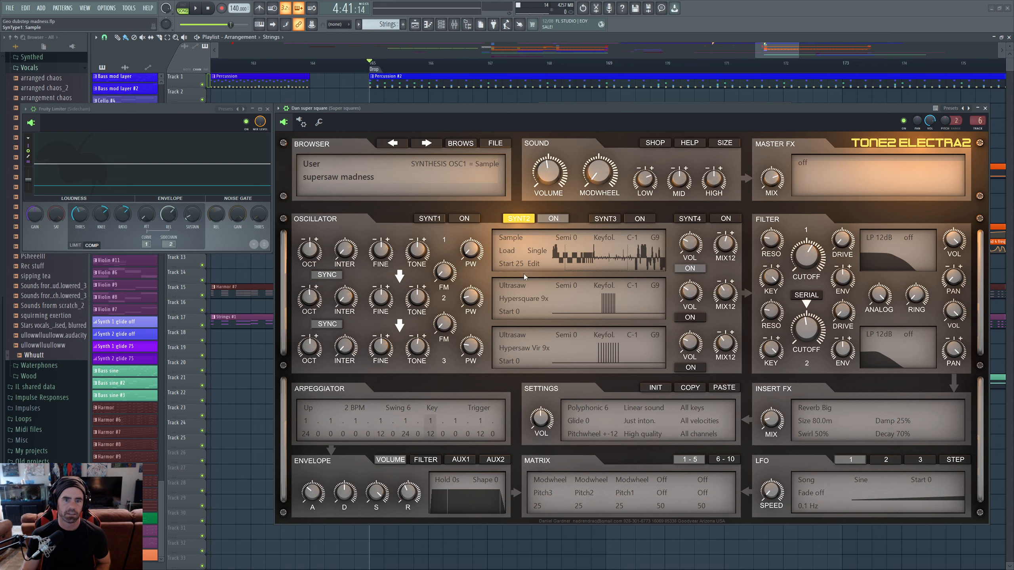
{"action": "left_click", "coordinate": [506, 251]}
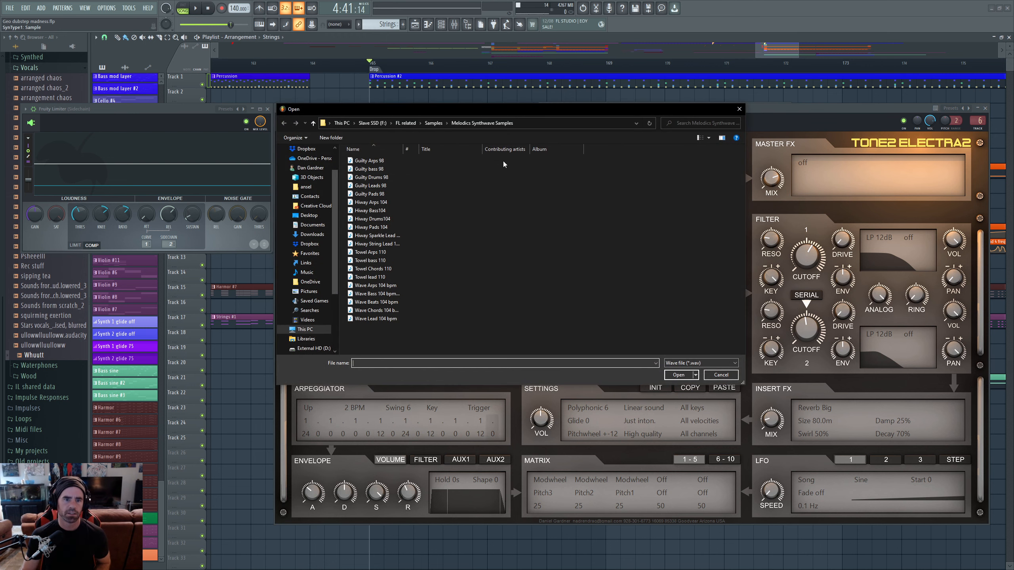
{"action": "left_click", "coordinate": [435, 123]}
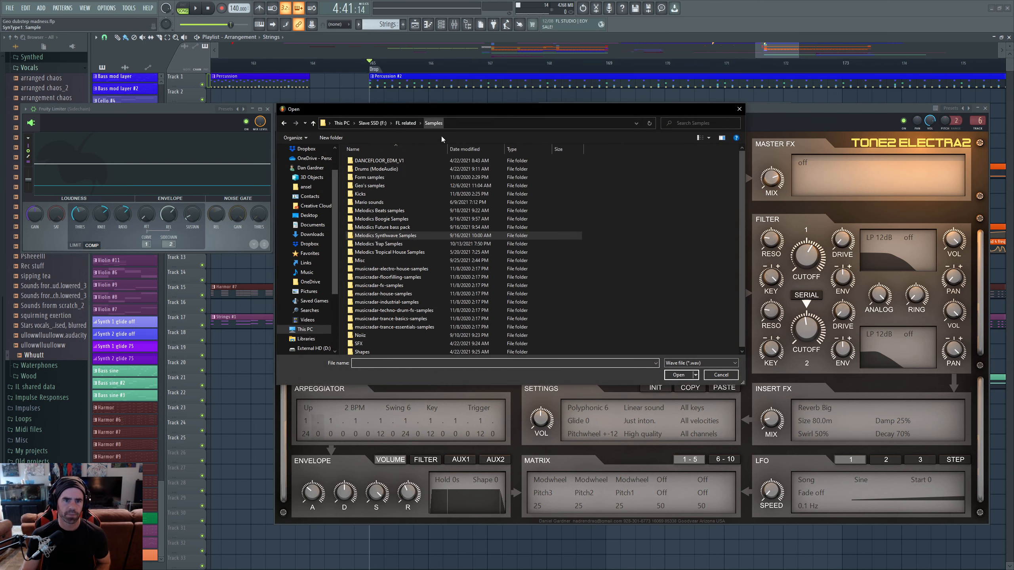
{"action": "left_click", "coordinate": [393, 186]}
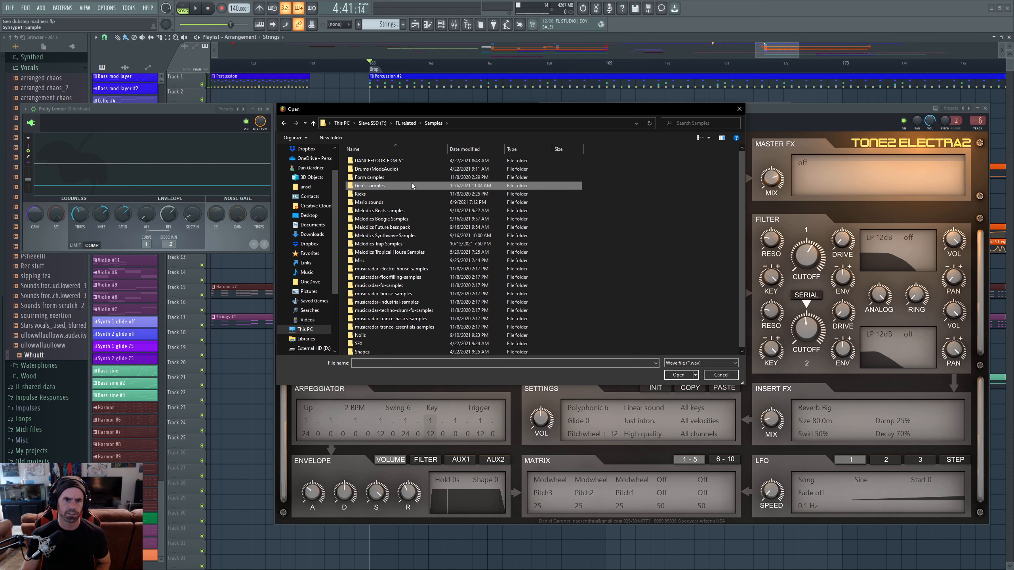
{"action": "double_click", "coordinate": [412, 185]}
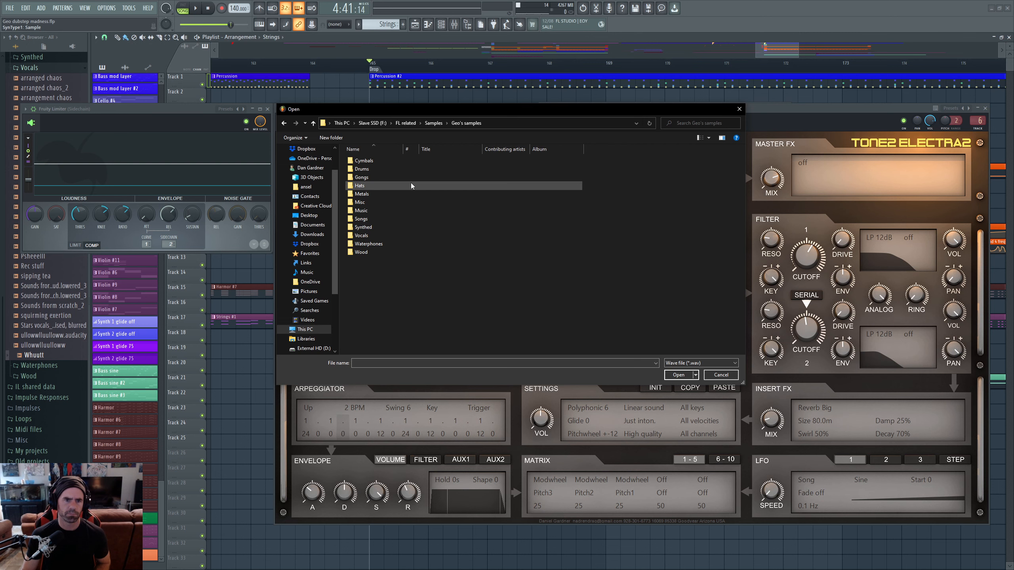
{"action": "double_click", "coordinate": [377, 226]}
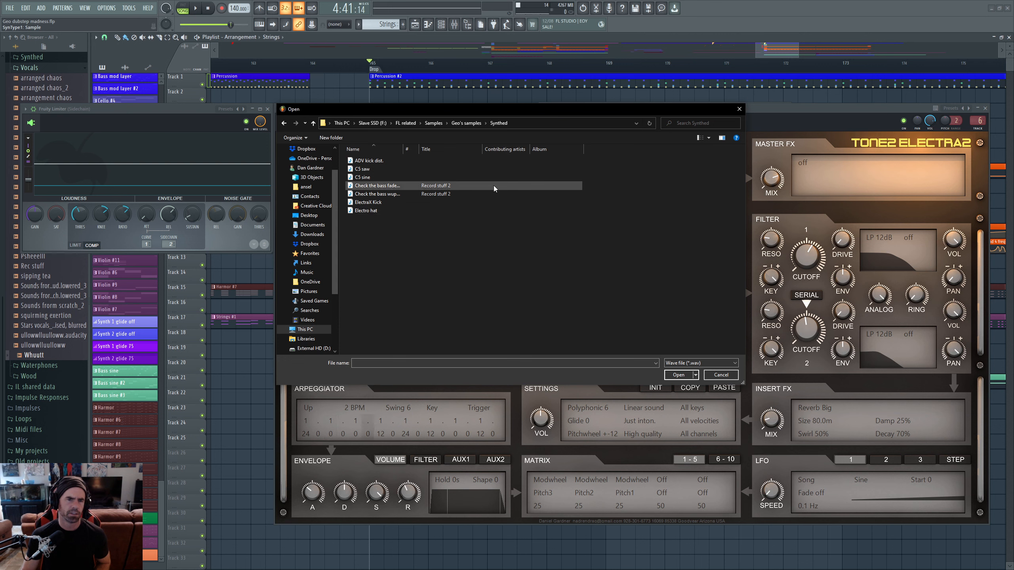
{"action": "double_click", "coordinate": [393, 171]}
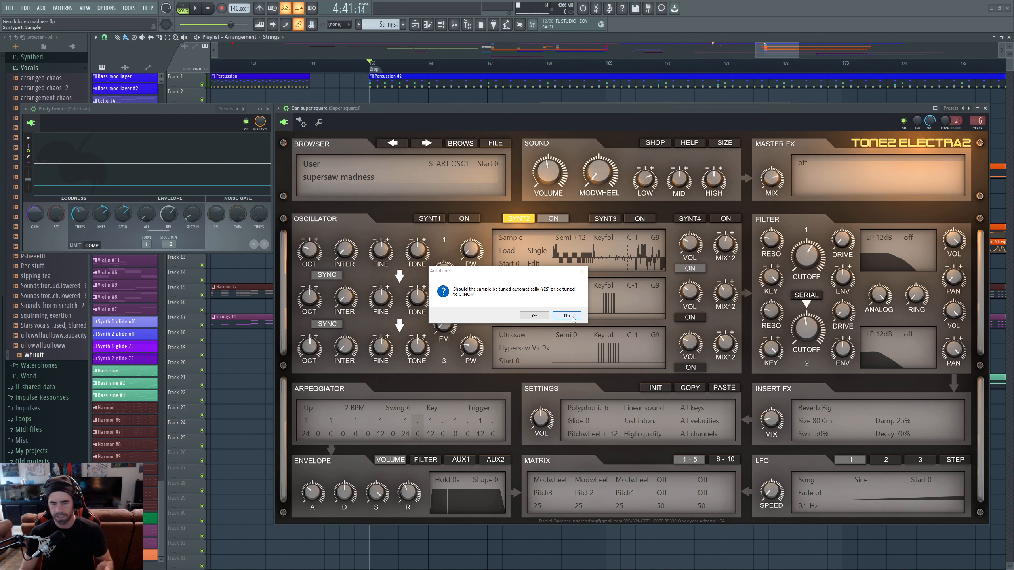
{"action": "left_click", "coordinate": [538, 314]}
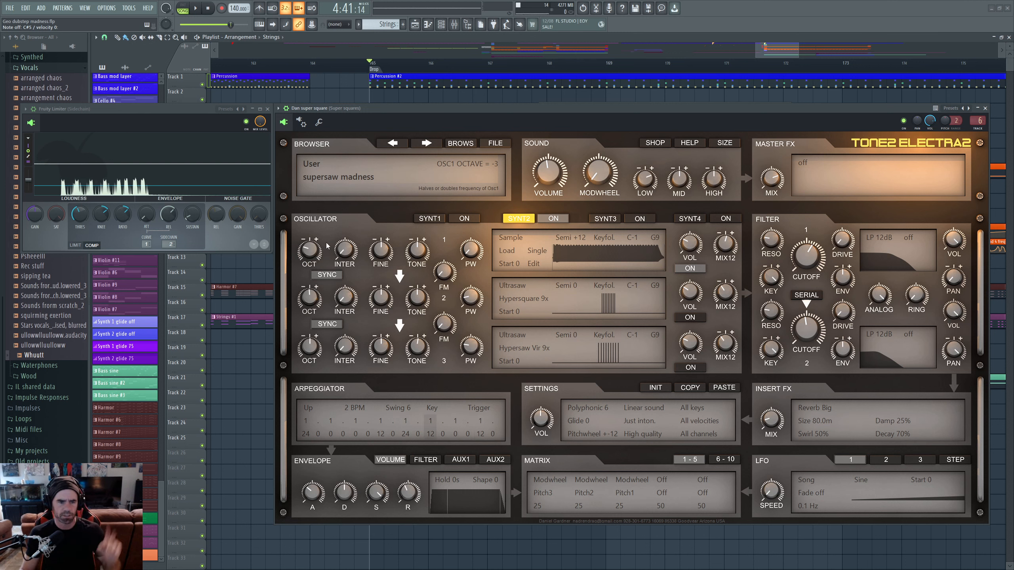
Set the first oscillator's octave and semitone offsets to 0, and set its filter 1/2 mix to 61.
{"action": "scroll", "coordinate": [313, 248], "scroll_direction": "up", "scroll_amount": 1}
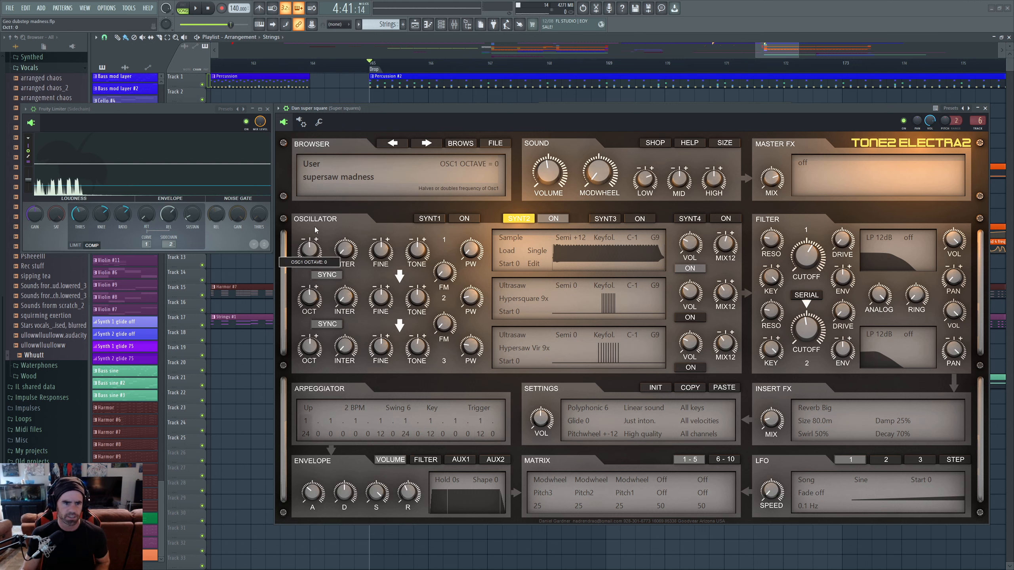
{"action": "scroll", "coordinate": [313, 247], "scroll_direction": "up", "scroll_amount": 2}
{"action": "left_click_drag", "start_coordinate": [581, 235], "coordinate": [579, 323]}
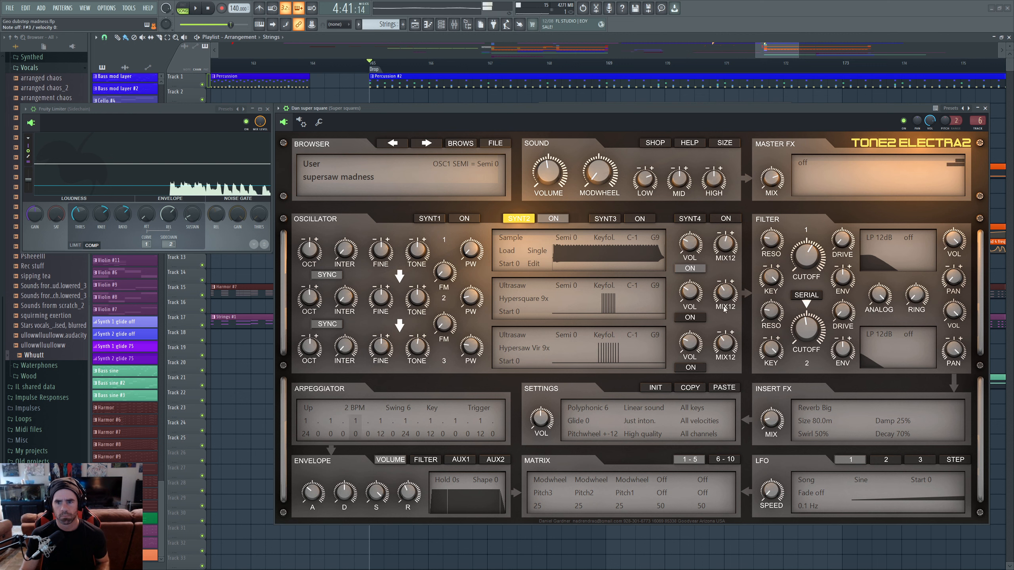
{"action": "mouse_move", "coordinate": [727, 252]}
{"action": "left_mouse_down"}
{"action": "mouse_move", "coordinate": [728, 269]}
{"action": "mouse_move", "coordinate": [722, 235]}
{"action": "left_mouse_up"}
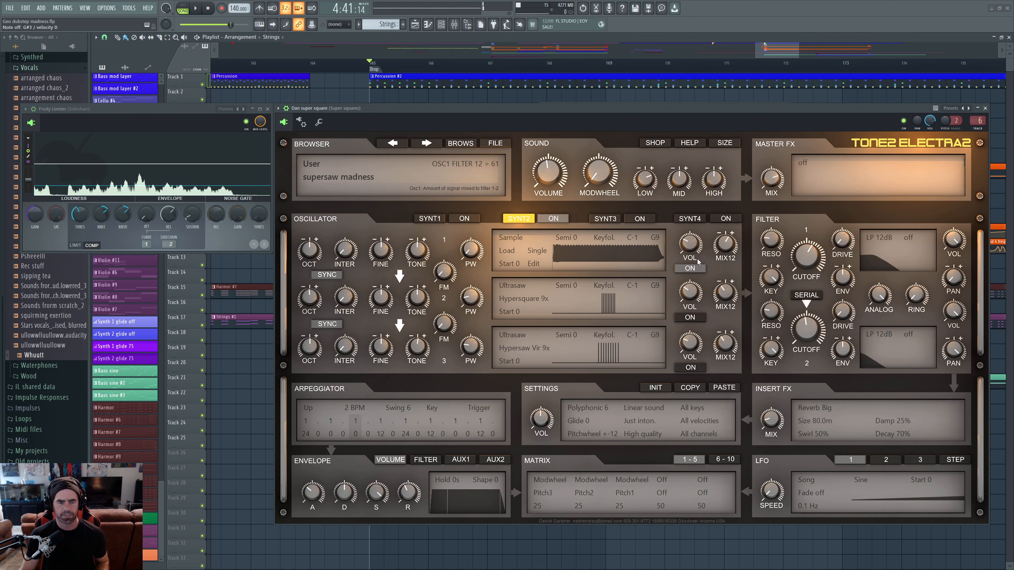
Open the first oscillator's sample edit operations, then switch to the Electra2.pdf manual and read their descriptions on pages 33 and 34.
{"action": "left_click", "coordinate": [534, 263]}
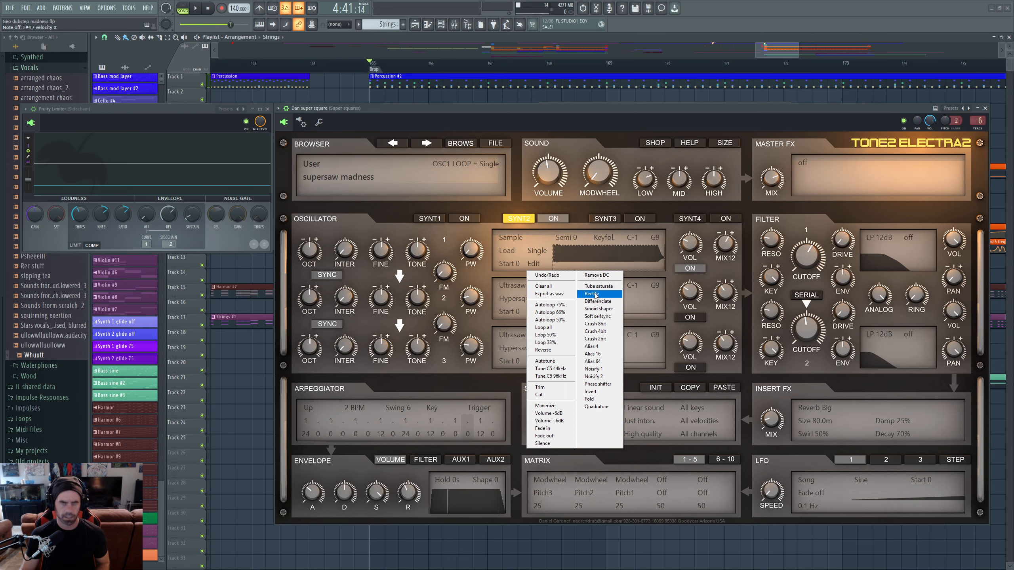
{"action": "key", "text": "alt+Tab"}
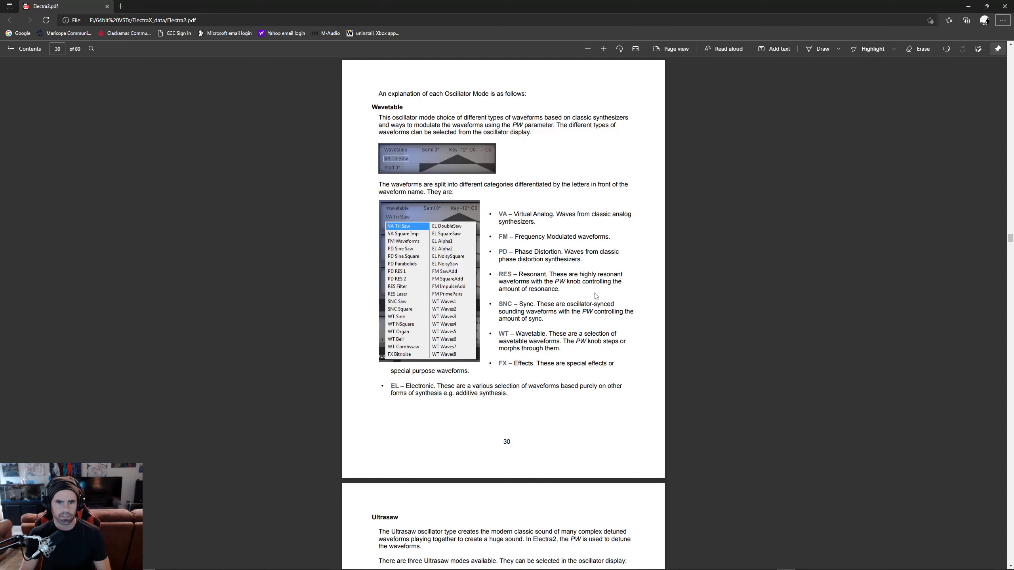
{"action": "scroll", "coordinate": [520, 266], "scroll_direction": "down", "scroll_amount": 15}
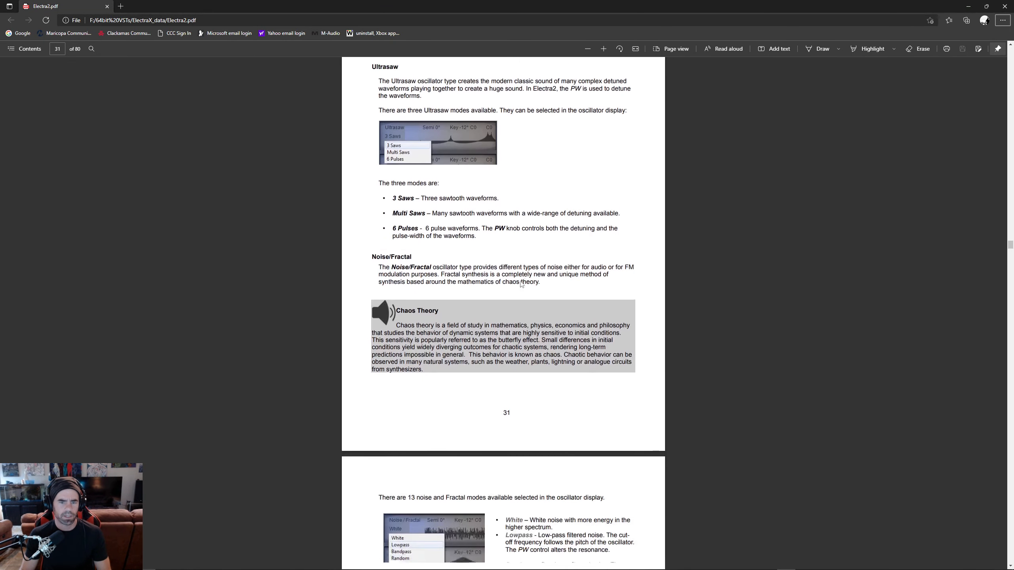
{"action": "scroll", "coordinate": [520, 286], "scroll_direction": "down", "scroll_amount": 15}
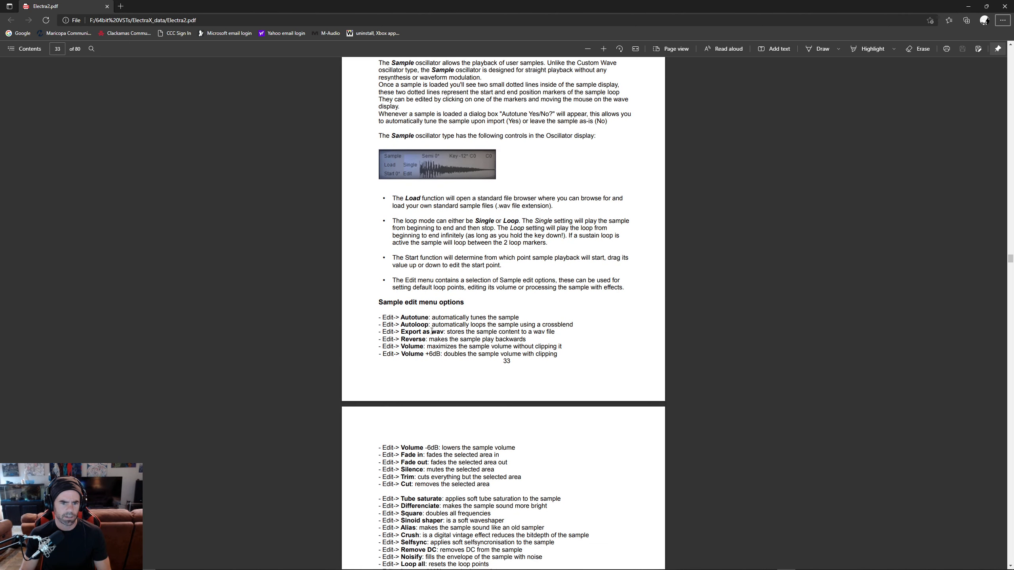
{"action": "scroll", "coordinate": [432, 331], "scroll_direction": "down", "scroll_amount": 8}
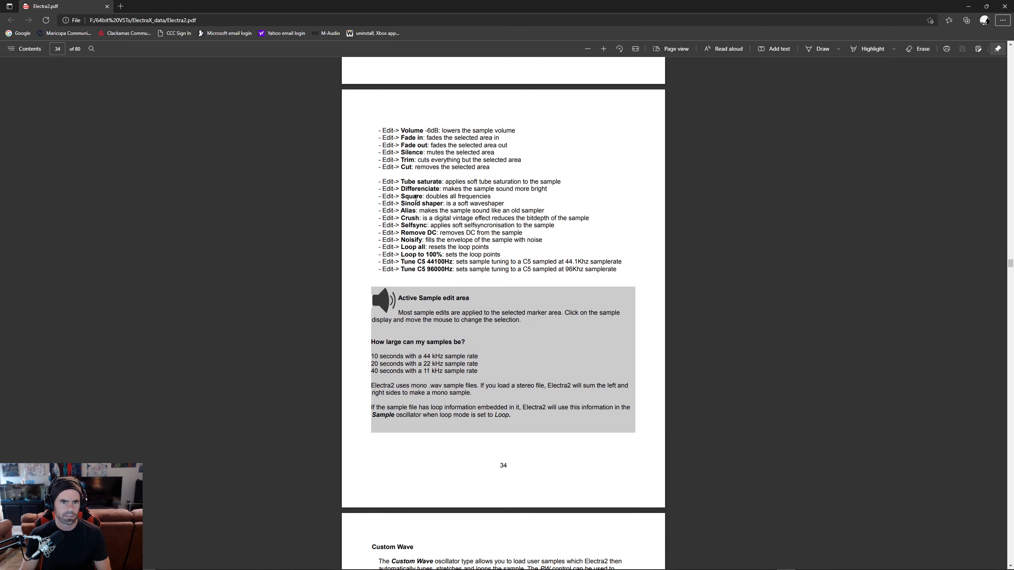
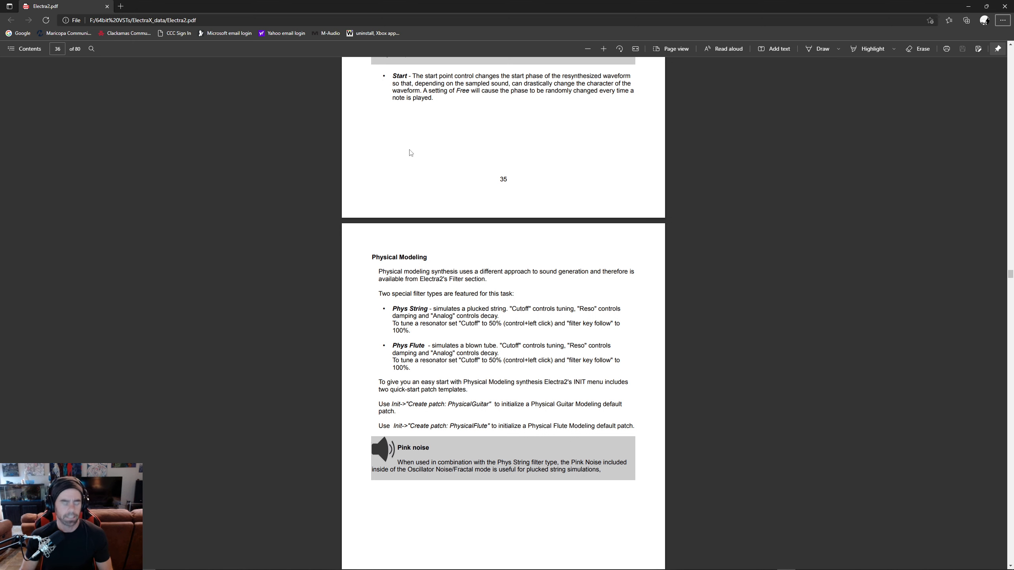
Compare FL Studio's list of sample edit operations with the manual, and go back through the manual's Sample and Noise/Fractal pages.
{"action": "key", "text": "alt+Tab"}
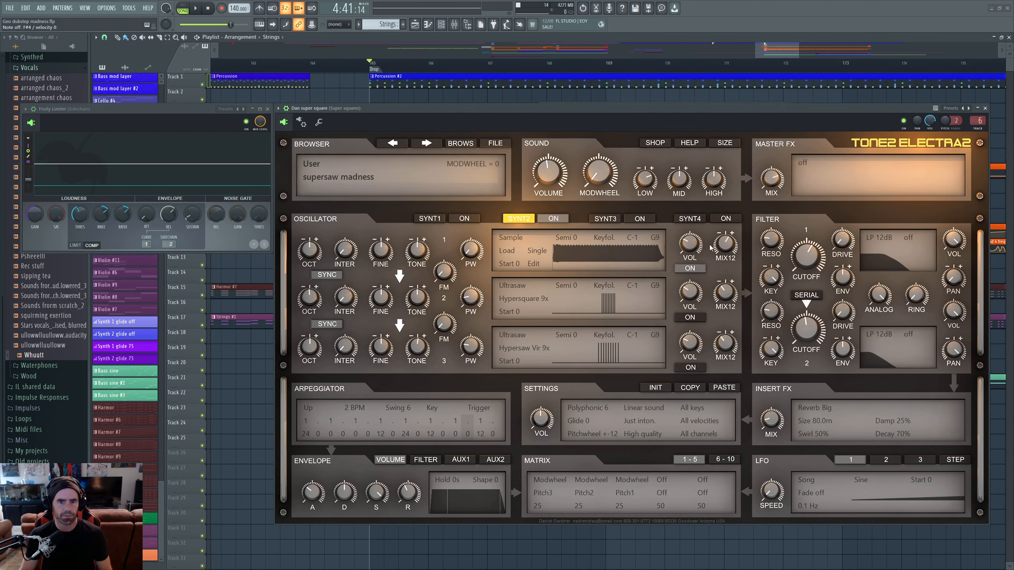
{"action": "left_click", "coordinate": [535, 264]}
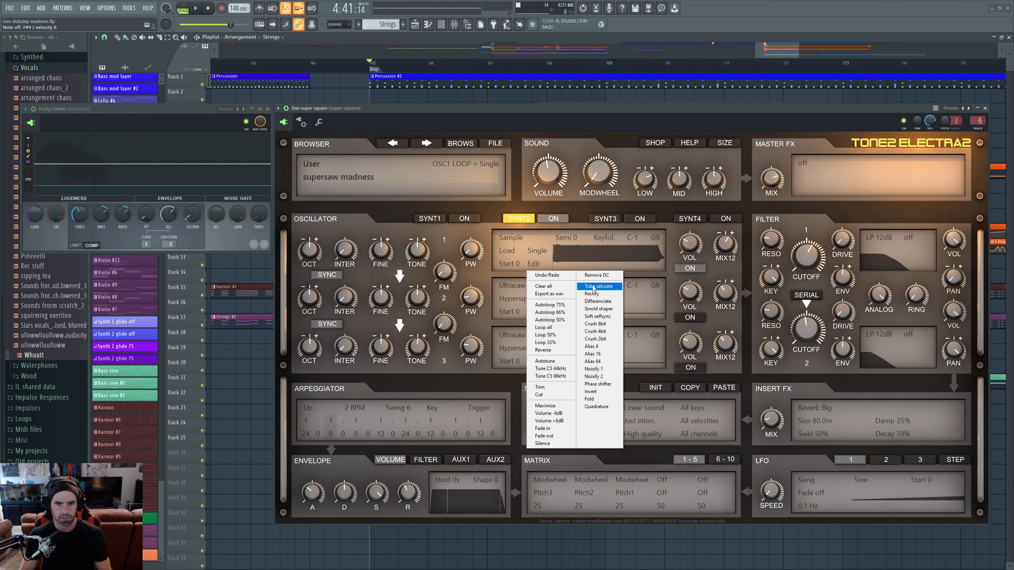
{"action": "key", "text": "alt+Tab"}
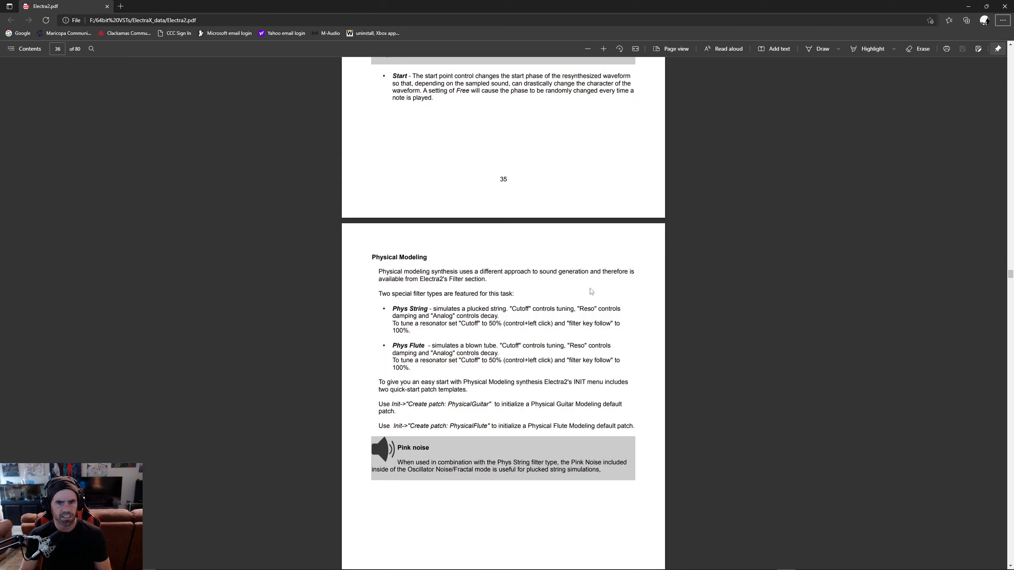
{"action": "scroll", "coordinate": [556, 276], "scroll_direction": "up", "scroll_amount": 10}
{"action": "scroll", "coordinate": [555, 277], "scroll_direction": "up", "scroll_amount": 10}
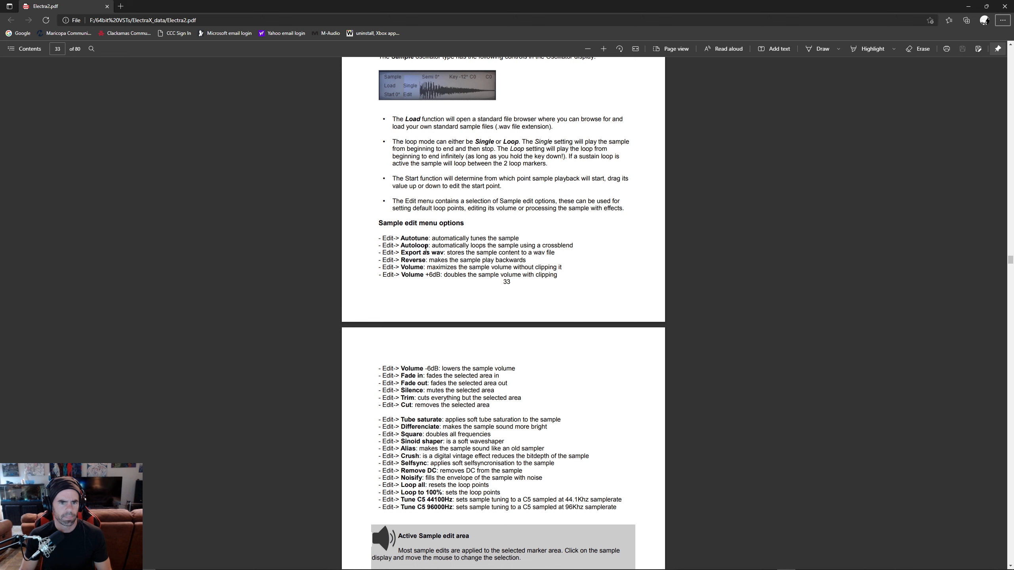
{"action": "scroll", "coordinate": [437, 254], "scroll_direction": "up", "scroll_amount": 4}
{"action": "scroll", "coordinate": [466, 175], "scroll_direction": "up", "scroll_amount": 8}
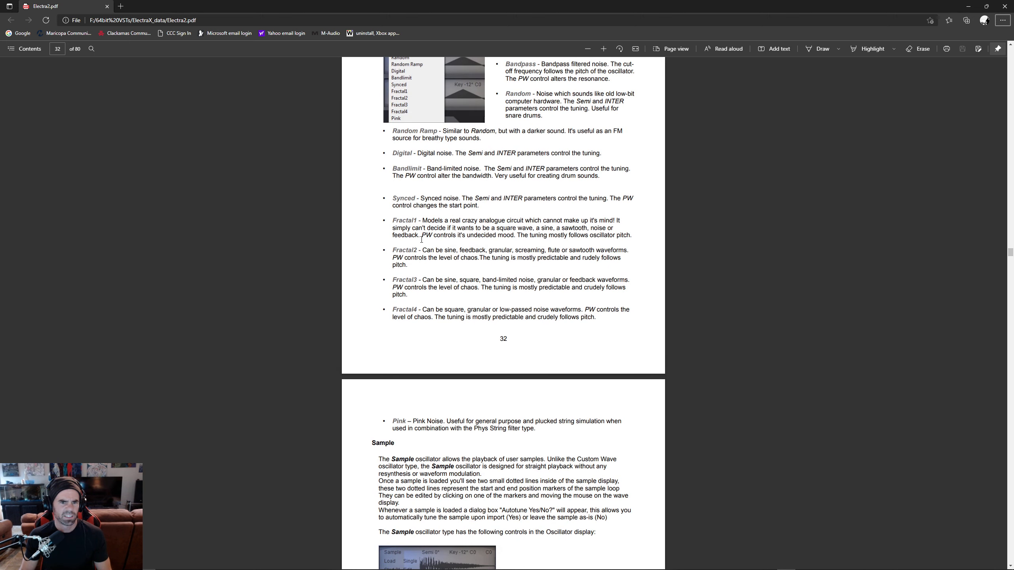
{"action": "scroll", "coordinate": [413, 305], "scroll_direction": "up", "scroll_amount": 4}
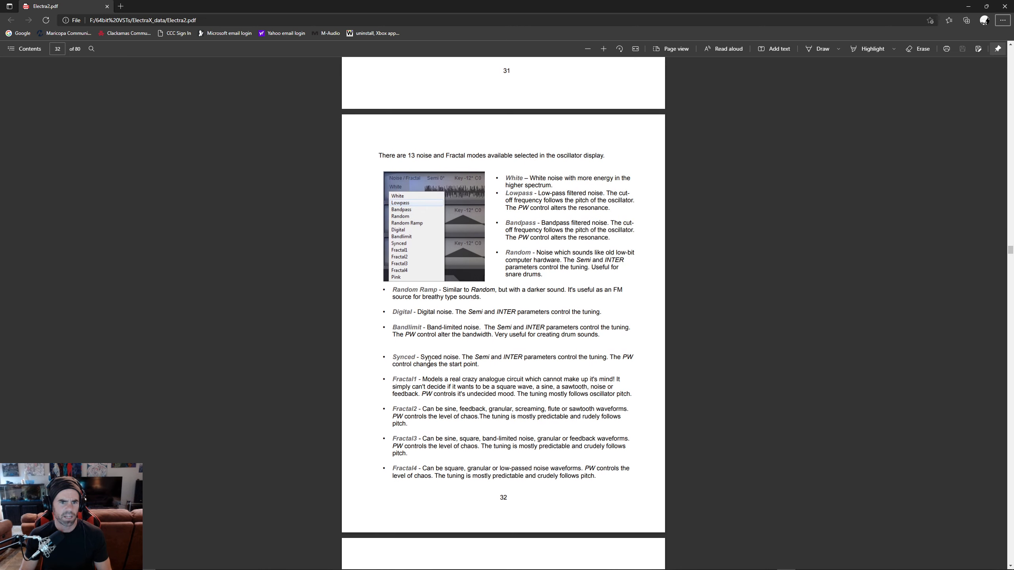
{"action": "scroll", "coordinate": [489, 282], "scroll_direction": "up", "scroll_amount": 8}
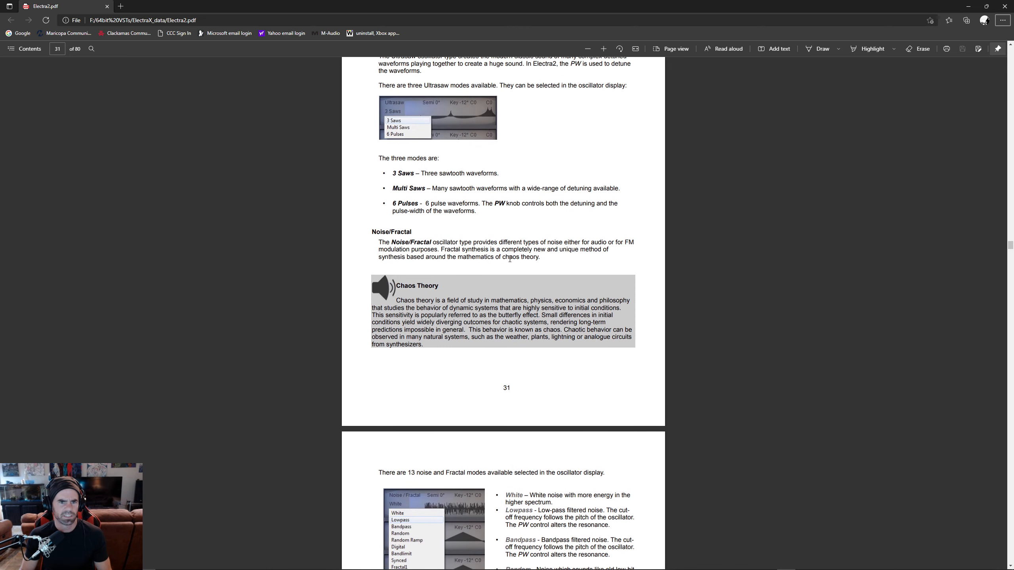
Switch back to FL Studio and look through the sample edit operations of the first oscillator without applying any.
{"action": "key", "text": "alt+Tab"}
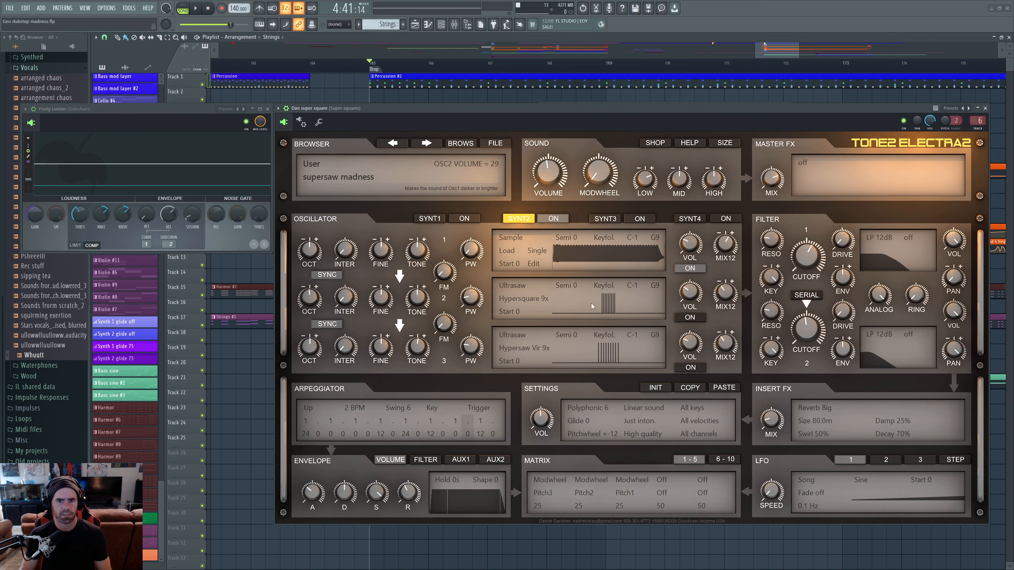
{"action": "left_click", "coordinate": [534, 263]}
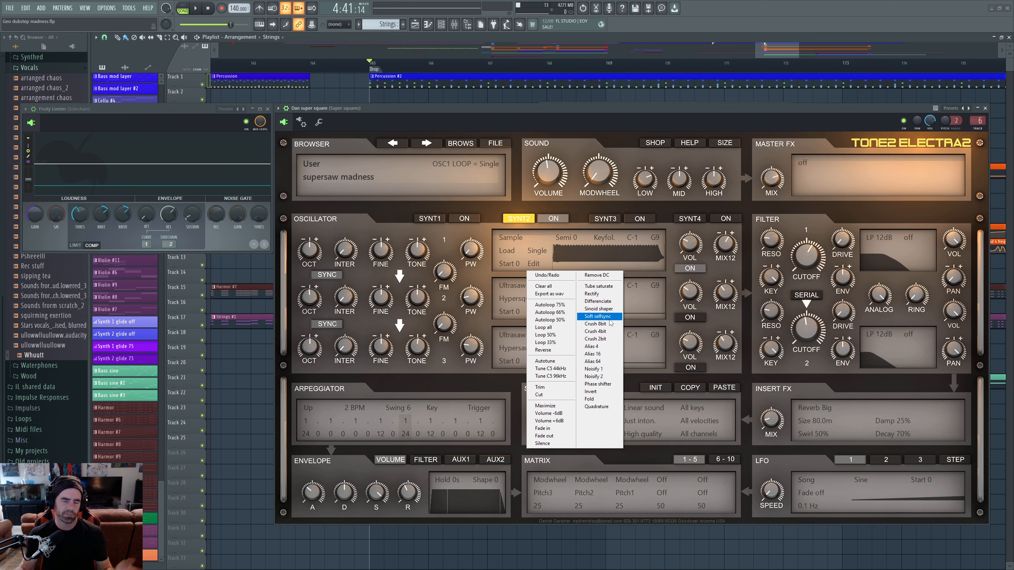
{"action": "left_click", "coordinate": [633, 267]}
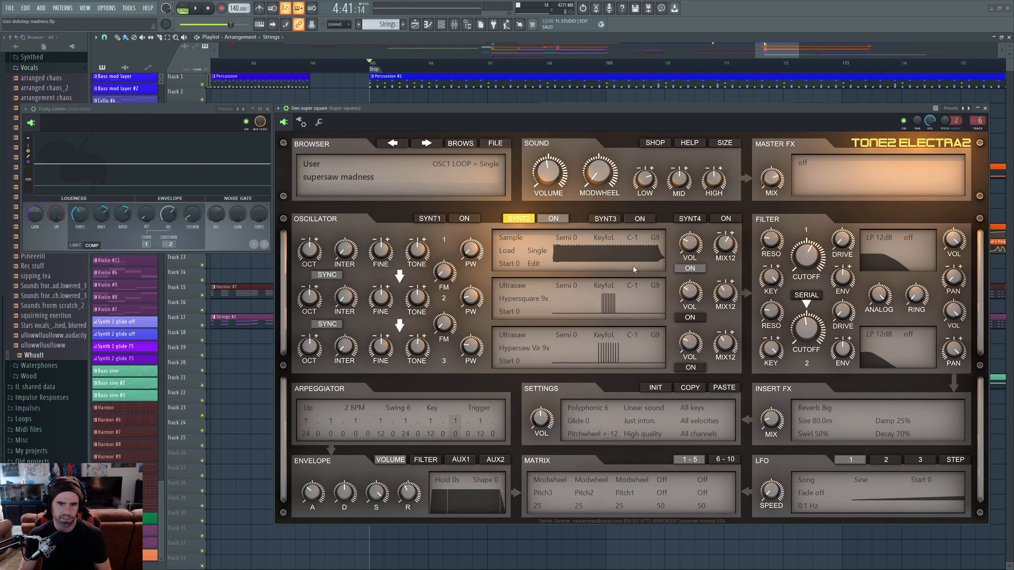
Change the first oscillator's synthesis type from Sample to Noise / Fractal.
{"action": "left_click", "coordinate": [537, 250]}
{"action": "left_click", "coordinate": [511, 237]}
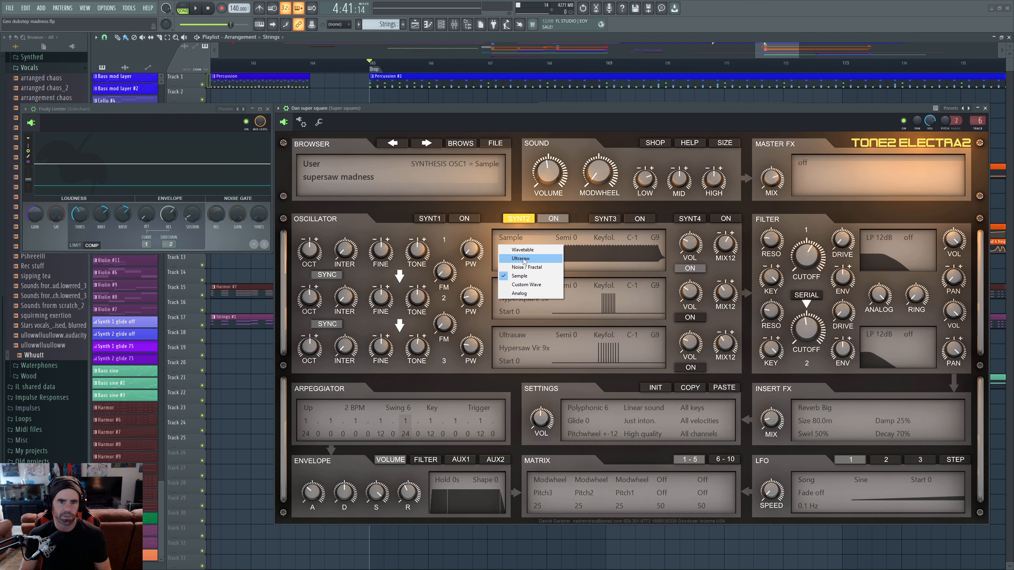
{"action": "left_click", "coordinate": [531, 266]}
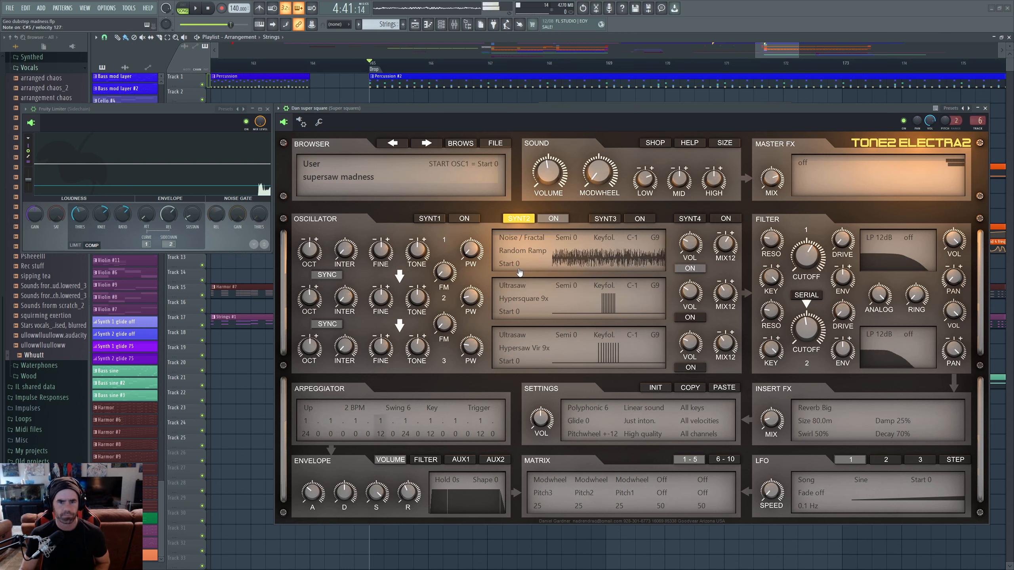
Step the first oscillator's noise type from Random Ramp through Digital, Bandlimit, Synced and the Fractal modes to Pink, auditioning them.
{"action": "scroll", "coordinate": [525, 255], "scroll_direction": "down", "scroll_amount": 4}
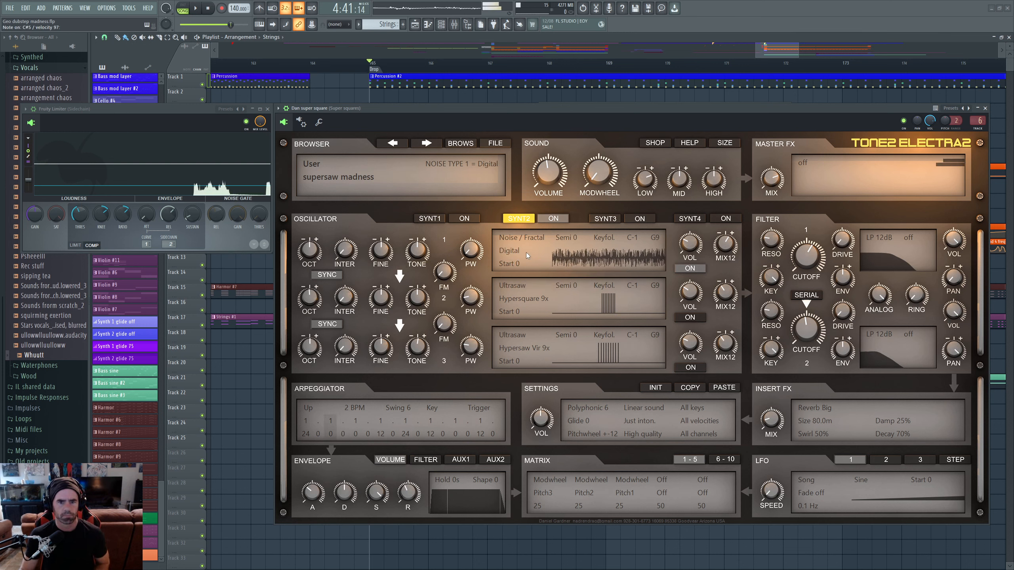
{"action": "scroll", "coordinate": [525, 252], "scroll_direction": "down", "scroll_amount": 1}
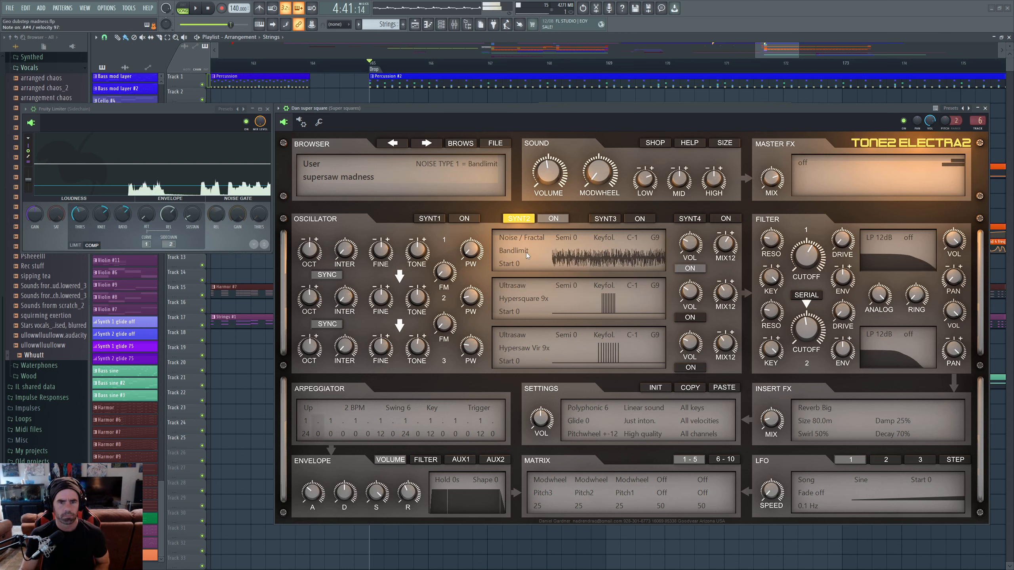
{"action": "scroll", "coordinate": [525, 252], "scroll_direction": "down", "scroll_amount": 1}
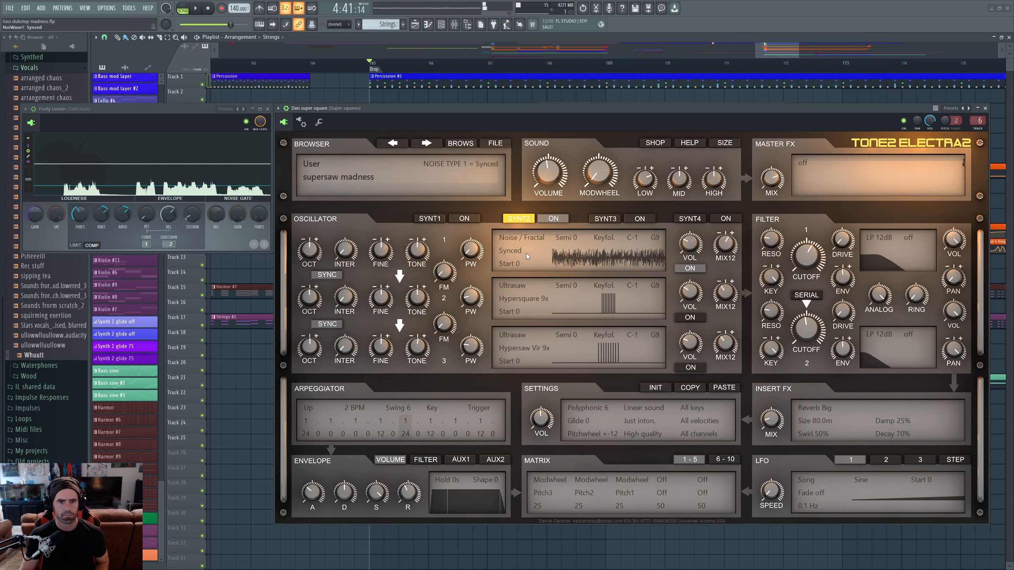
{"action": "scroll", "coordinate": [526, 253], "scroll_direction": "down", "scroll_amount": 1}
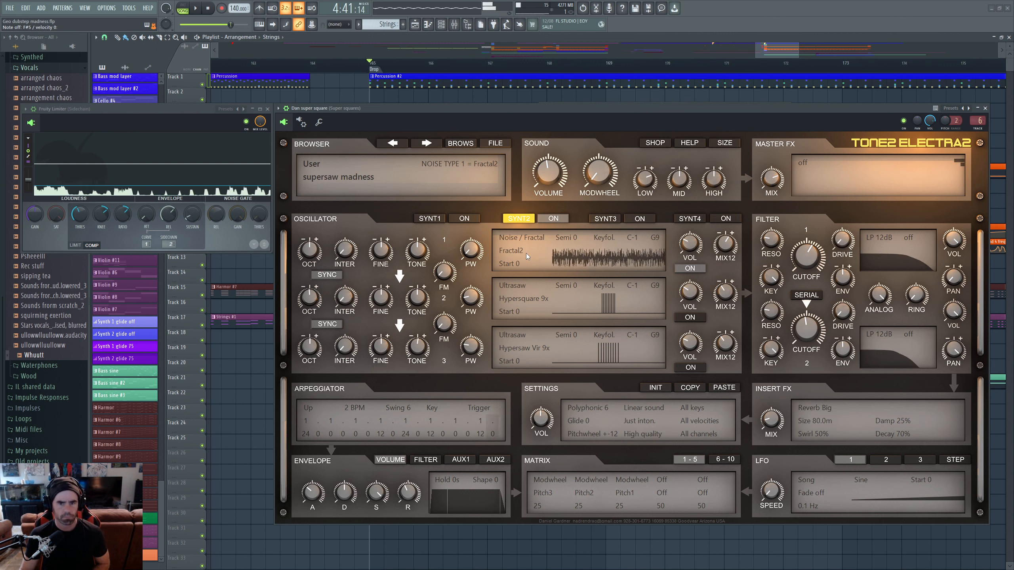
{"action": "scroll", "coordinate": [525, 253], "scroll_direction": "down", "scroll_amount": 1}
{"action": "scroll", "coordinate": [517, 251], "scroll_direction": "down", "scroll_amount": 1}
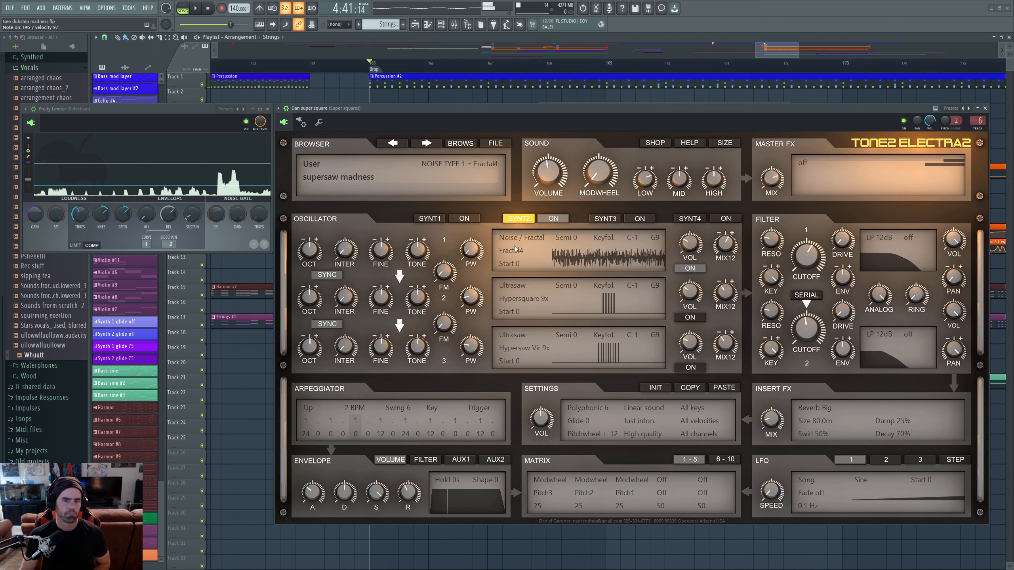
{"action": "scroll", "coordinate": [518, 250], "scroll_direction": "down", "scroll_amount": 1}
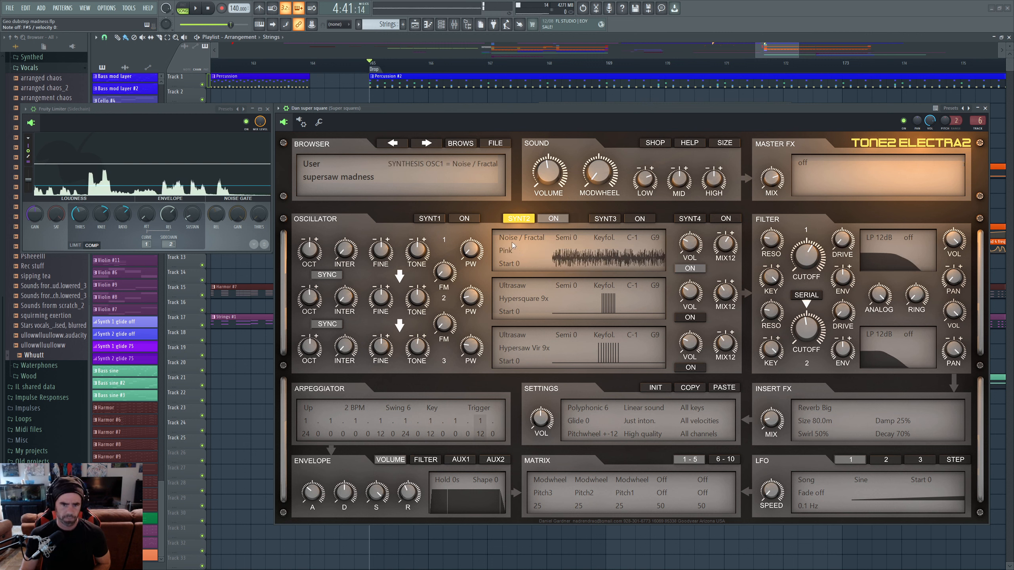
Change the first oscillator's synthesis type from Noise / Fractal to Analog and look through its available waveforms.
{"action": "left_click", "coordinate": [512, 242]}
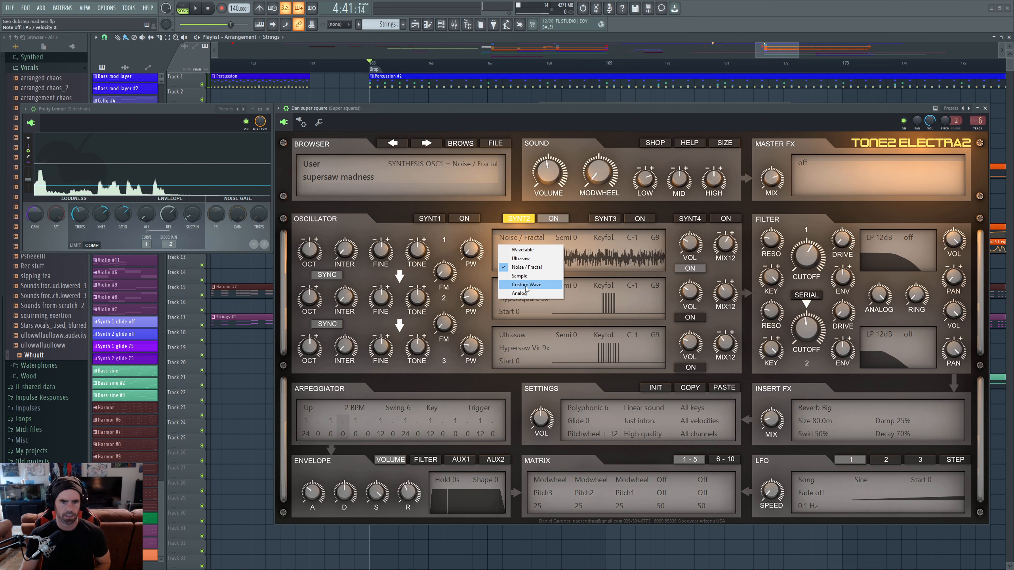
{"action": "left_click", "coordinate": [519, 293]}
{"action": "left_click", "coordinate": [513, 252]}
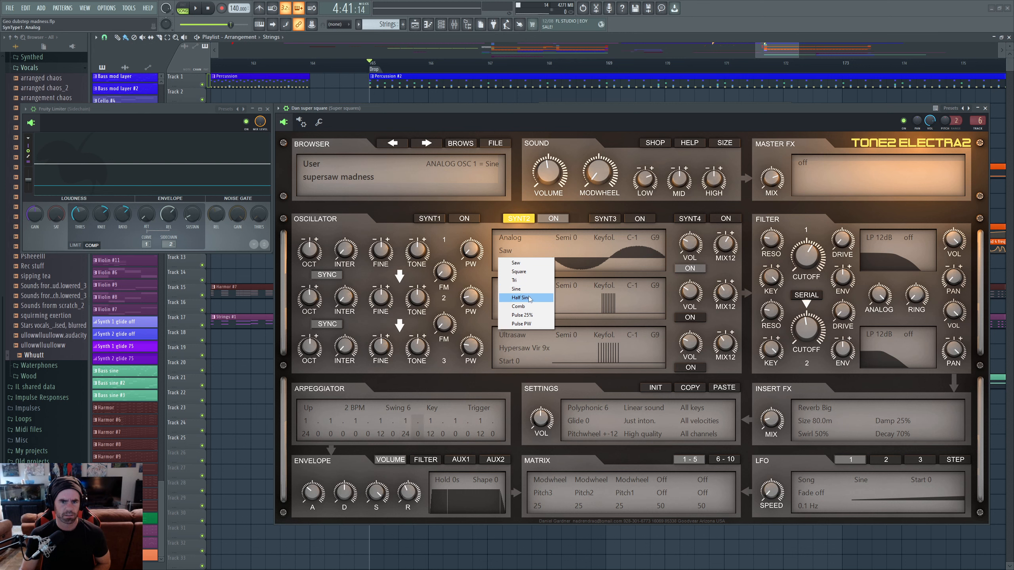
{"action": "left_click", "coordinate": [511, 250]}
{"action": "left_click", "coordinate": [510, 250]}
Change the first oscillator's synthesis type to Custom Wave and load Random Wave.
{"action": "left_click", "coordinate": [513, 239]}
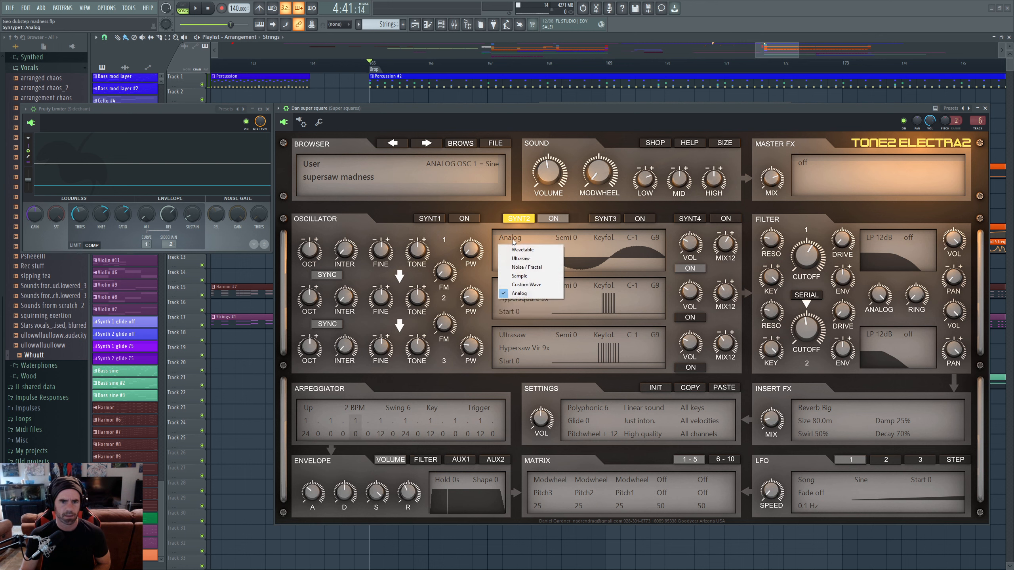
{"action": "left_click", "coordinate": [529, 285]}
{"action": "left_click", "coordinate": [529, 287]}
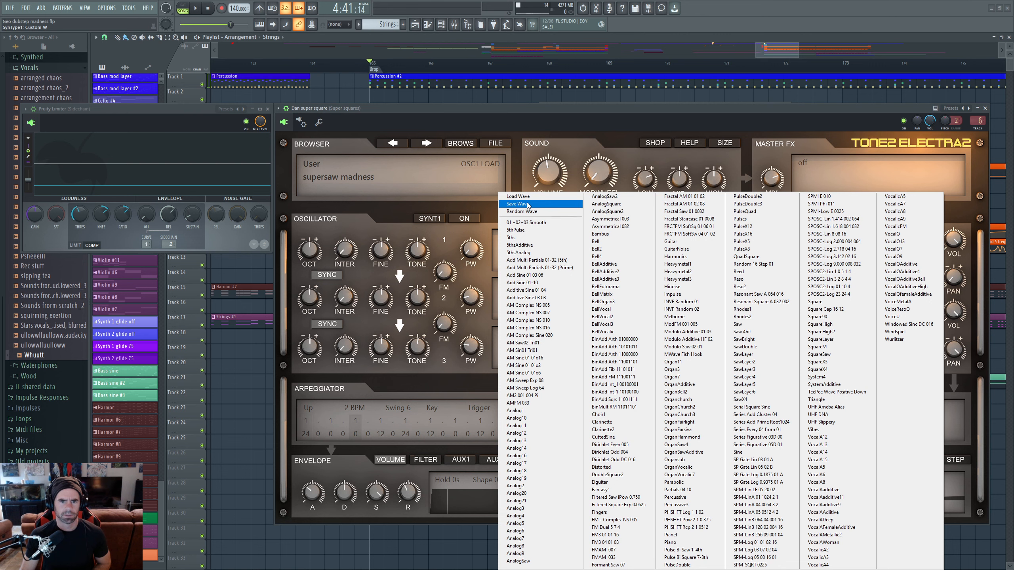
{"action": "left_click", "coordinate": [522, 211]}
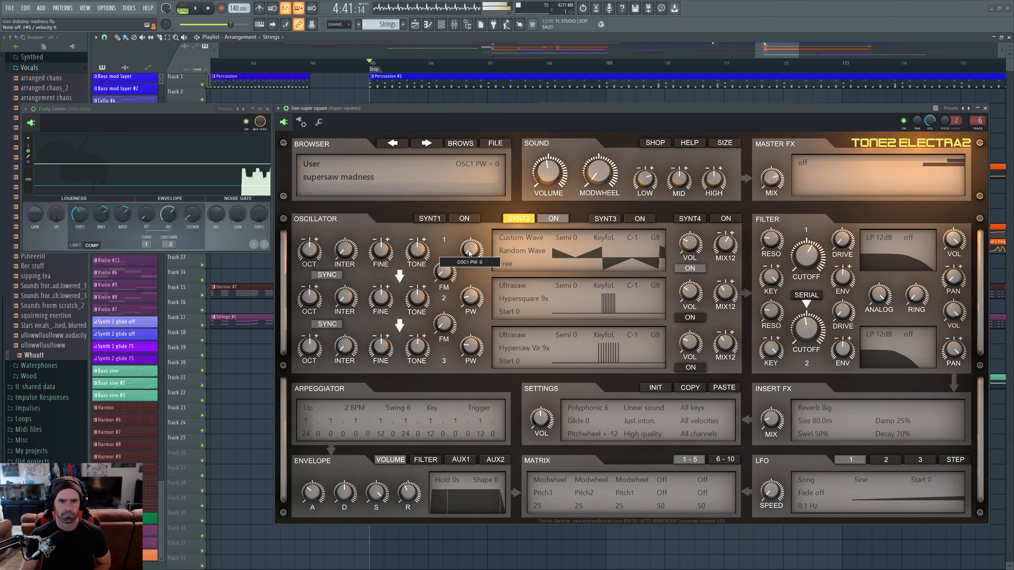
Sweep the first oscillator's pulse width on the random wave, and switch its custom waveform to 5thAnalog.
{"action": "left_click_drag", "start_coordinate": [469, 253], "coordinate": [509, 133]}
{"action": "left_click_drag", "start_coordinate": [470, 254], "coordinate": [472, 322]}
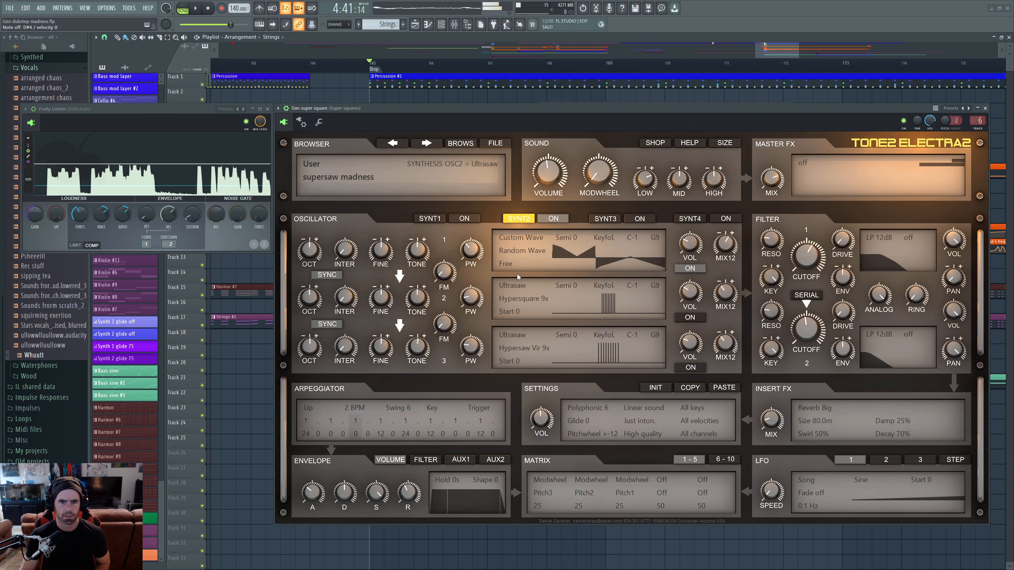
{"action": "left_click", "coordinate": [508, 254]}
{"action": "left_click", "coordinate": [509, 251]}
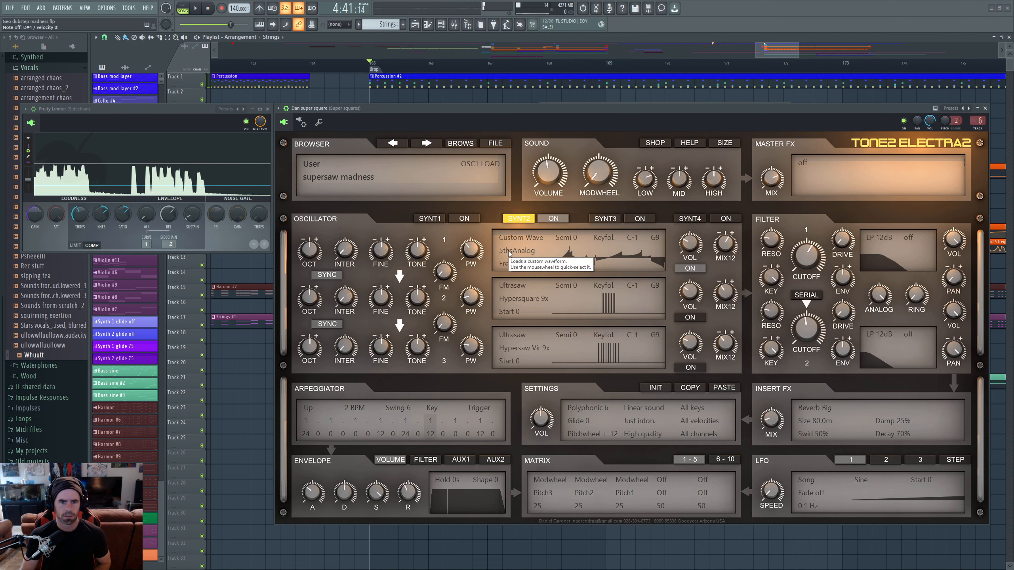
Change the first oscillator's synthesis type to Noise / Fractal and on to Ultrasaw, and look through the Ultrasaw variants.
{"action": "left_click", "coordinate": [513, 241]}
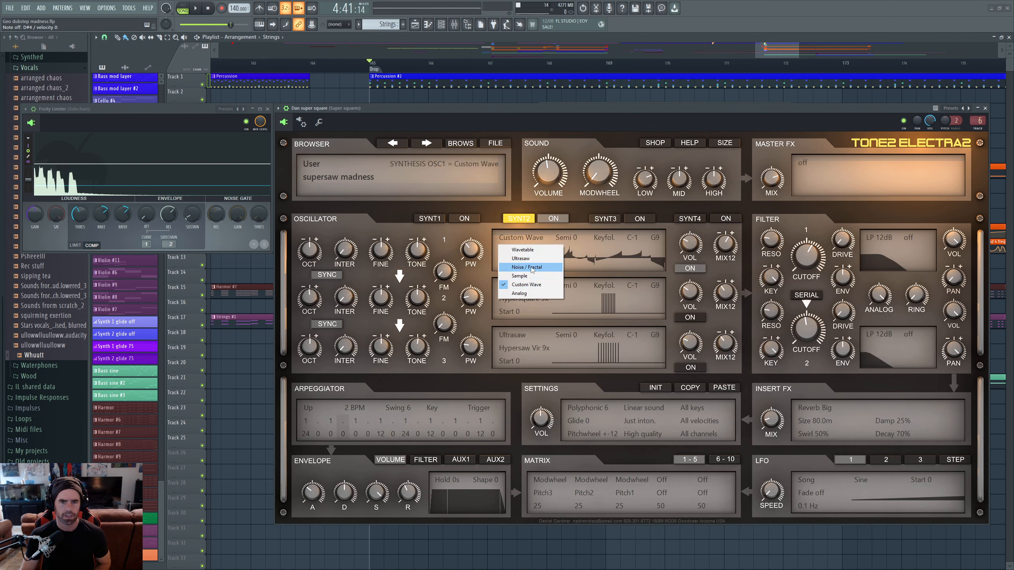
{"action": "left_click", "coordinate": [531, 268]}
{"action": "left_click", "coordinate": [526, 251]}
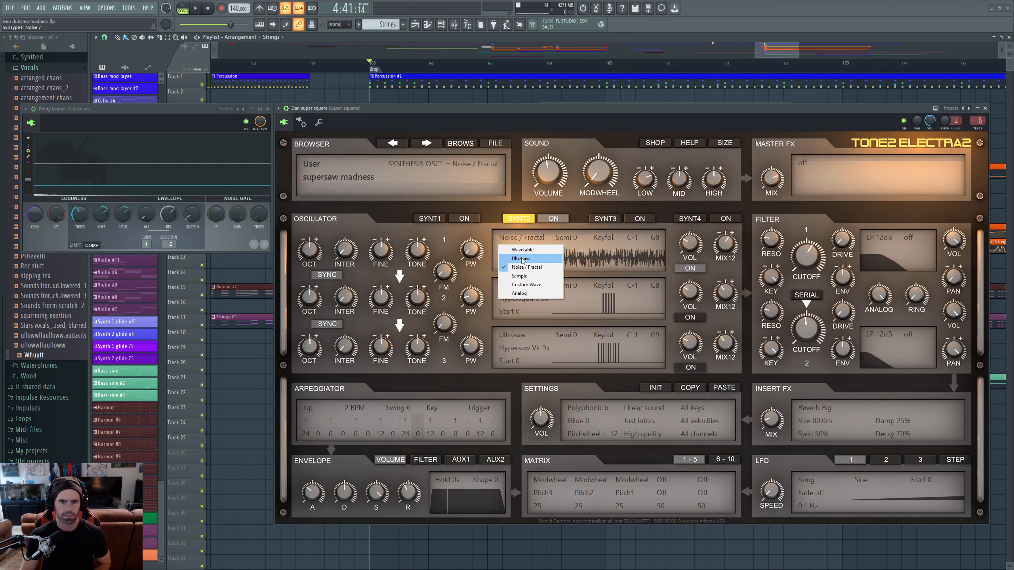
{"action": "left_click", "coordinate": [521, 258]}
{"action": "left_click", "coordinate": [523, 250]}
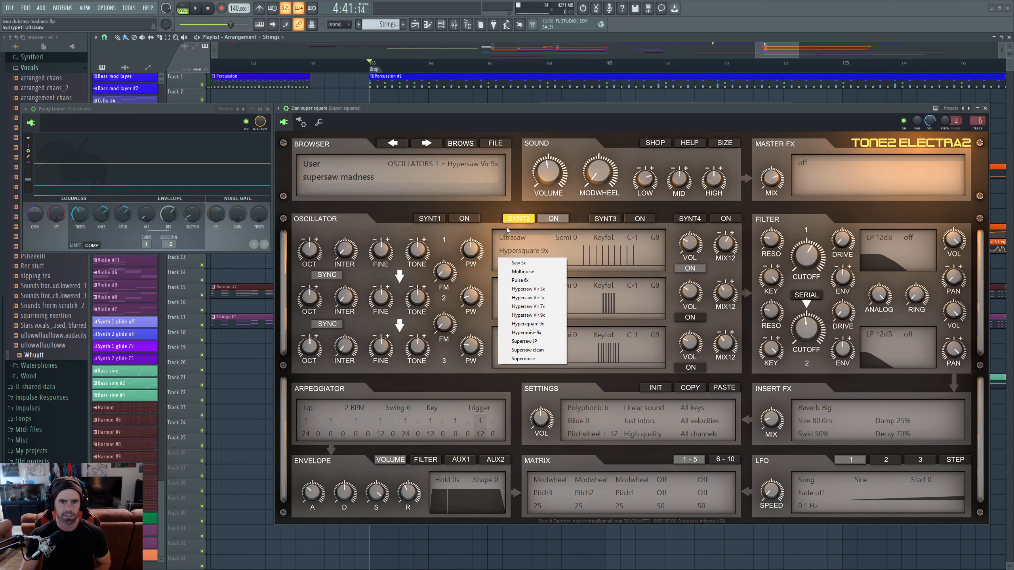
Set the first oscillator to the Wavetable type with the EL Alpha1 wave, and sweep its pulse width to scan the wavetable.
{"action": "left_click", "coordinate": [514, 240]}
{"action": "left_click", "coordinate": [515, 248]}
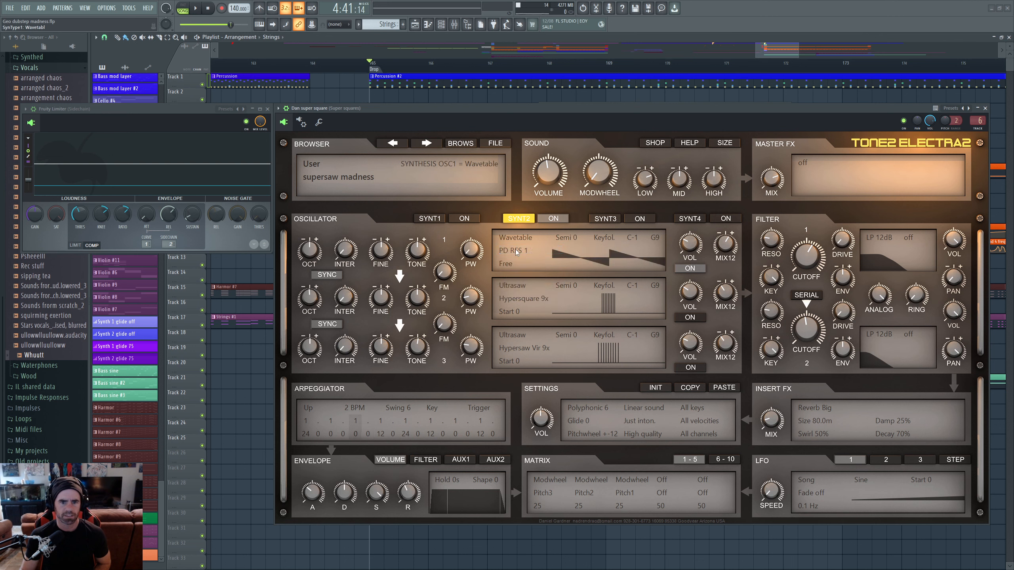
{"action": "left_click", "coordinate": [514, 251]}
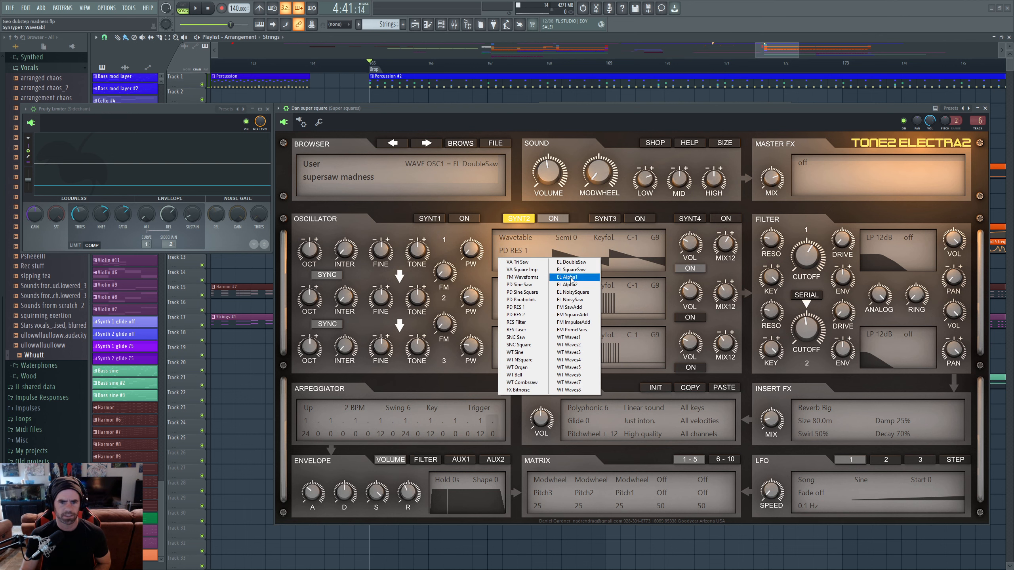
{"action": "left_click", "coordinate": [571, 277]}
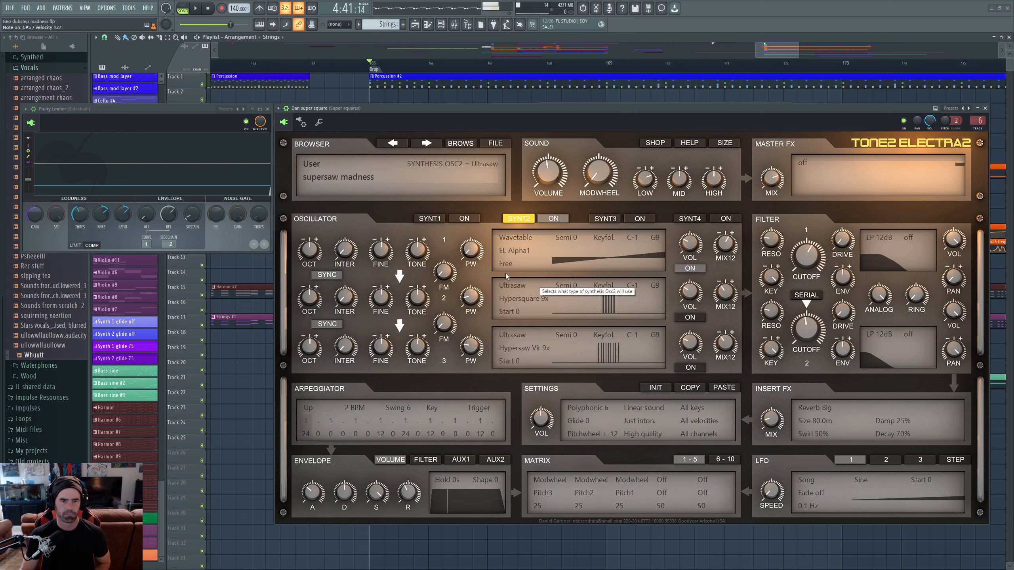
{"action": "left_click_drag", "start_coordinate": [470, 249], "coordinate": [501, 217]}
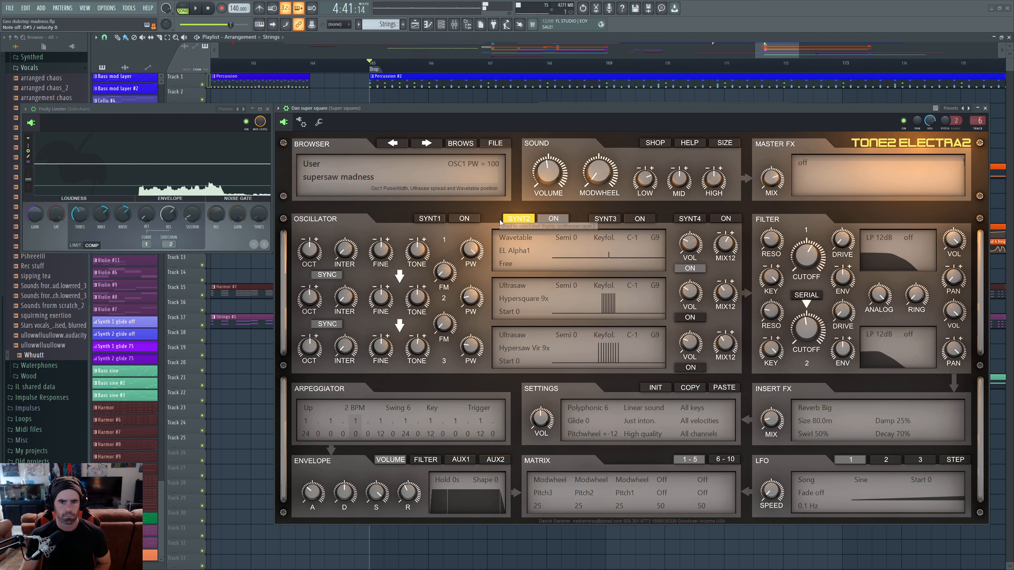
{"action": "left_click_drag", "start_coordinate": [470, 251], "coordinate": [478, 294]}
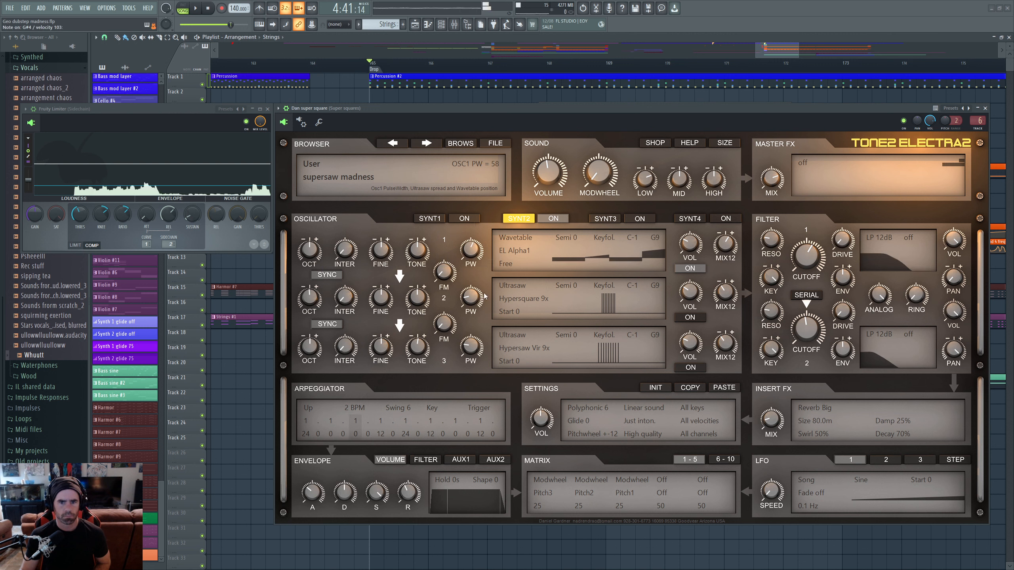
Switch the first oscillator's wavetable to FM SquareAdd, vary its pulse width, and review the list of synthesis types without changing it.
{"action": "left_click", "coordinate": [518, 254]}
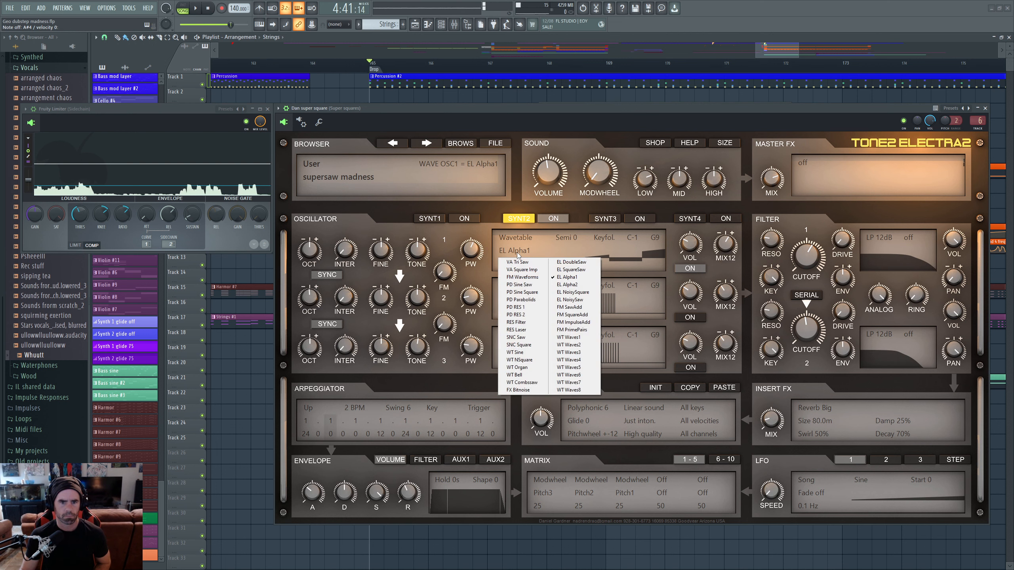
{"action": "left_click", "coordinate": [563, 317]}
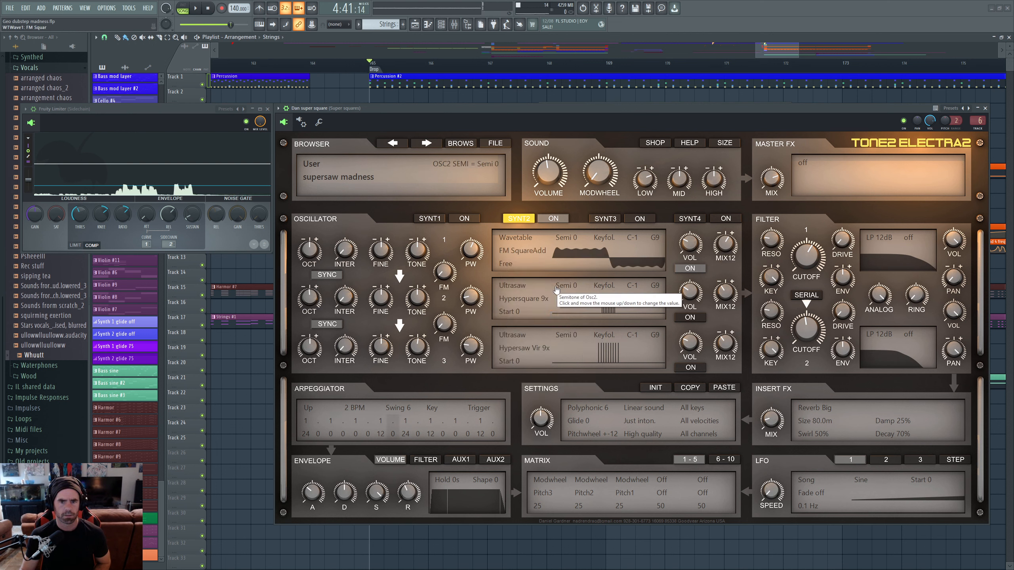
{"action": "mouse_move", "coordinate": [470, 248]}
{"action": "left_mouse_down"}
{"action": "mouse_move", "coordinate": [477, 321]}
{"action": "mouse_move", "coordinate": [473, 238]}
{"action": "left_mouse_up"}
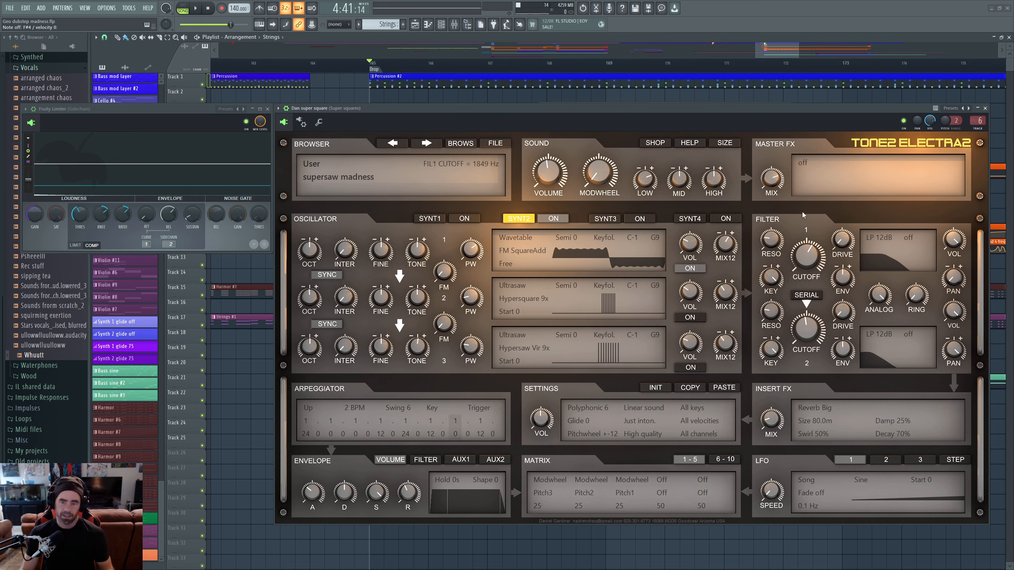
{"action": "left_click", "coordinate": [519, 244]}
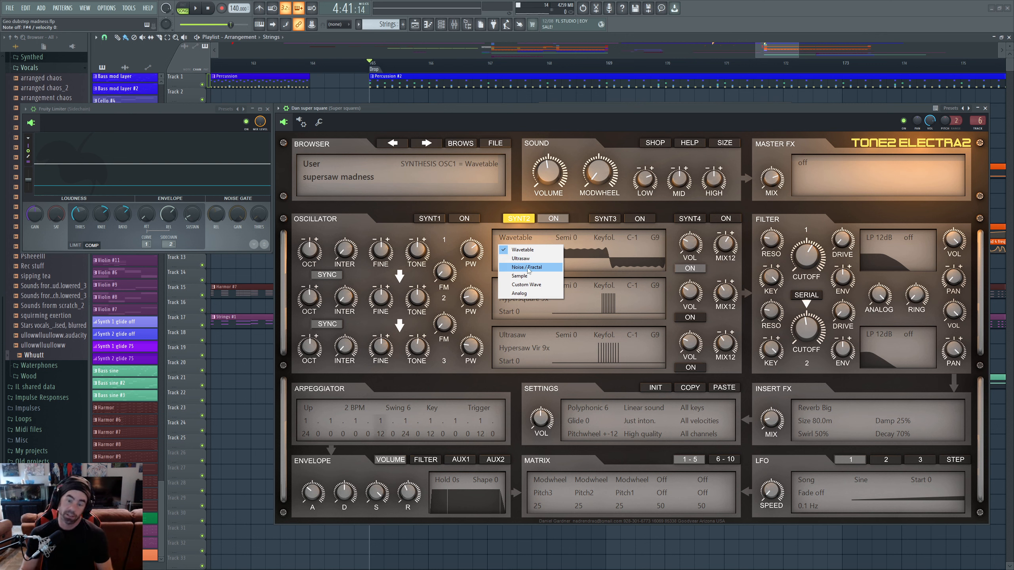
{"action": "left_click", "coordinate": [595, 280]}
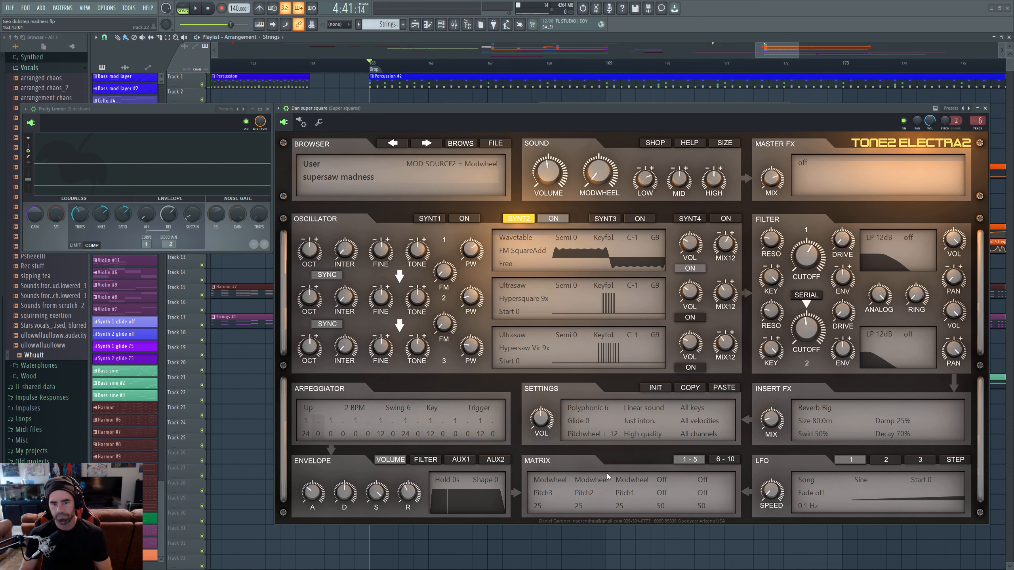
In slot 6 of the modulation matrix, route Vol Env to PW1.
{"action": "left_click", "coordinate": [550, 480]}
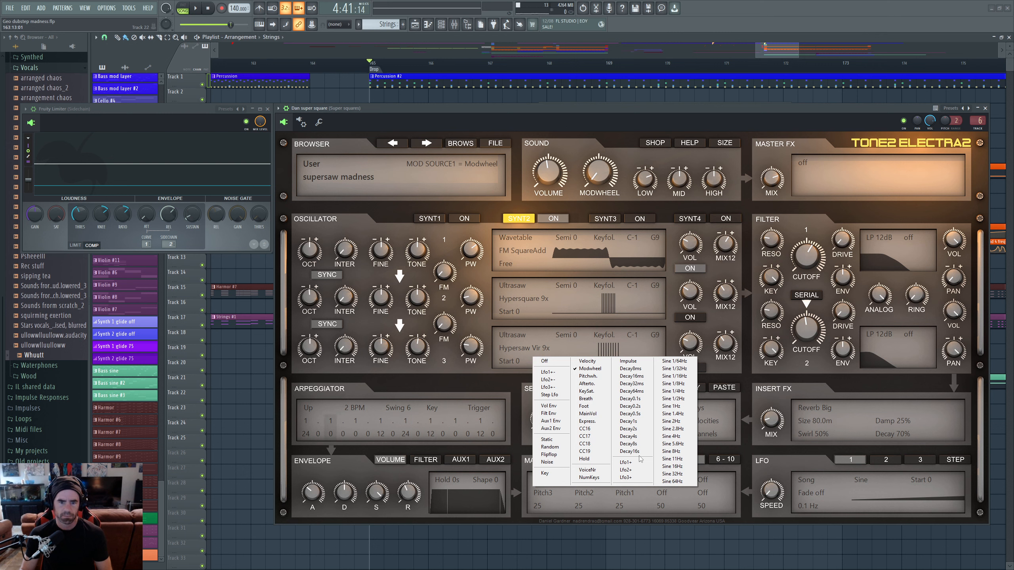
{"action": "left_click", "coordinate": [716, 466]}
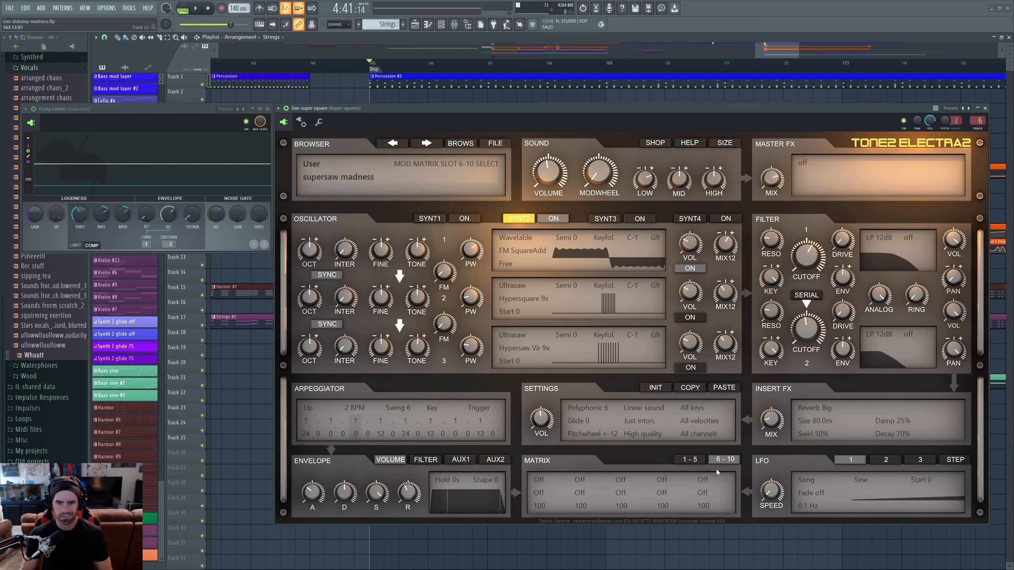
{"action": "left_click", "coordinate": [549, 477]}
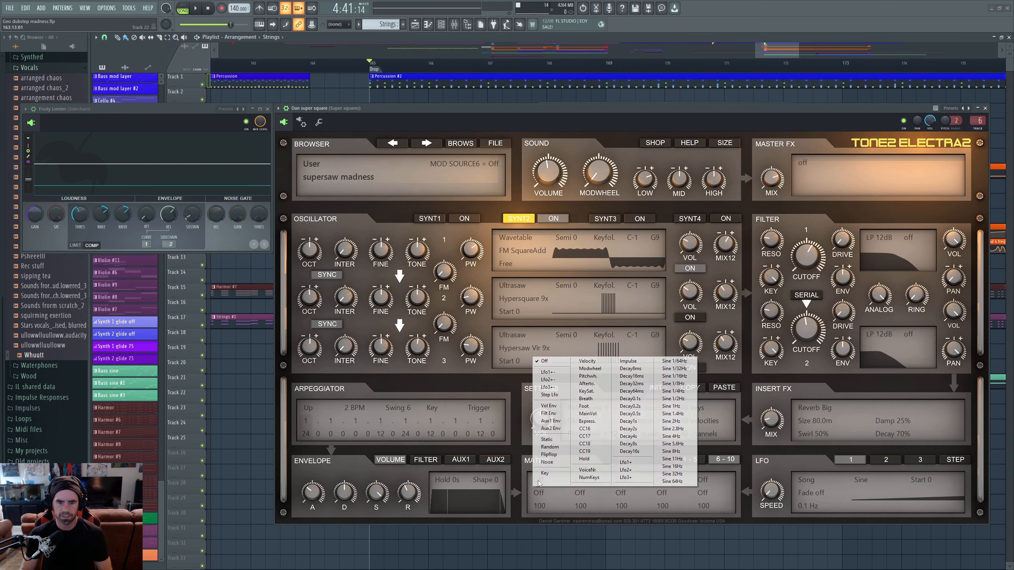
{"action": "left_click", "coordinate": [556, 408]}
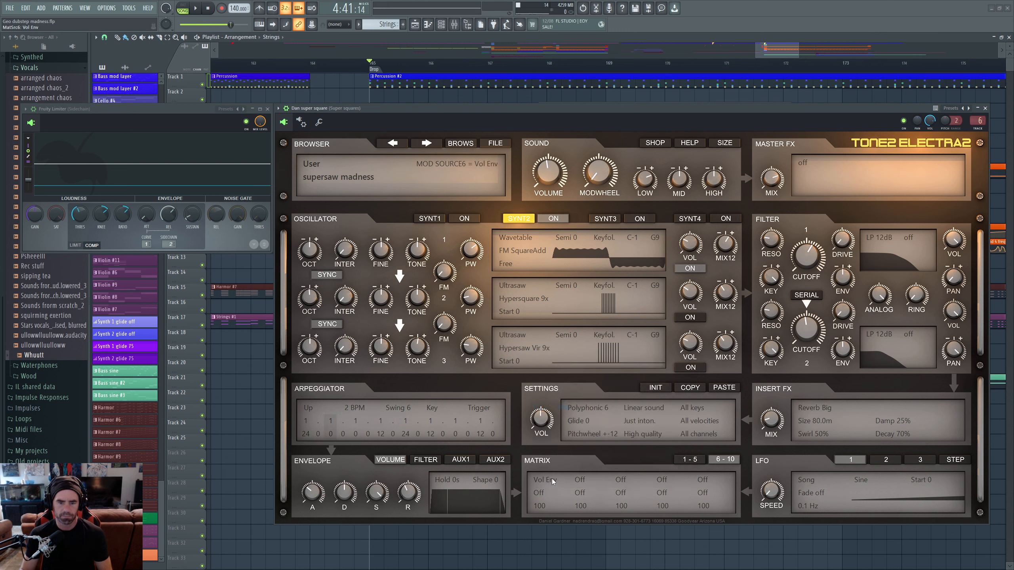
{"action": "left_click", "coordinate": [538, 493]}
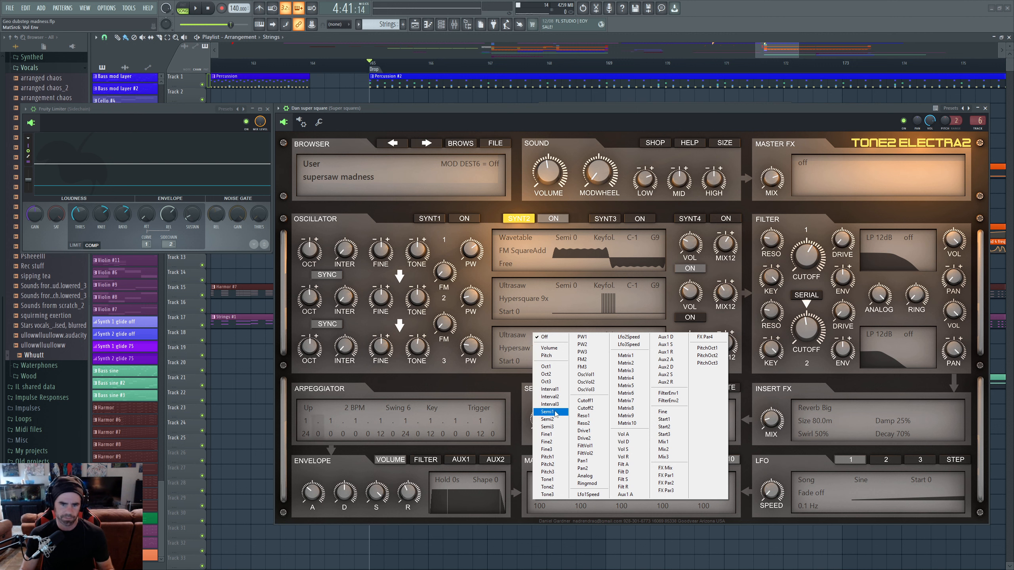
{"action": "left_click", "coordinate": [586, 338]}
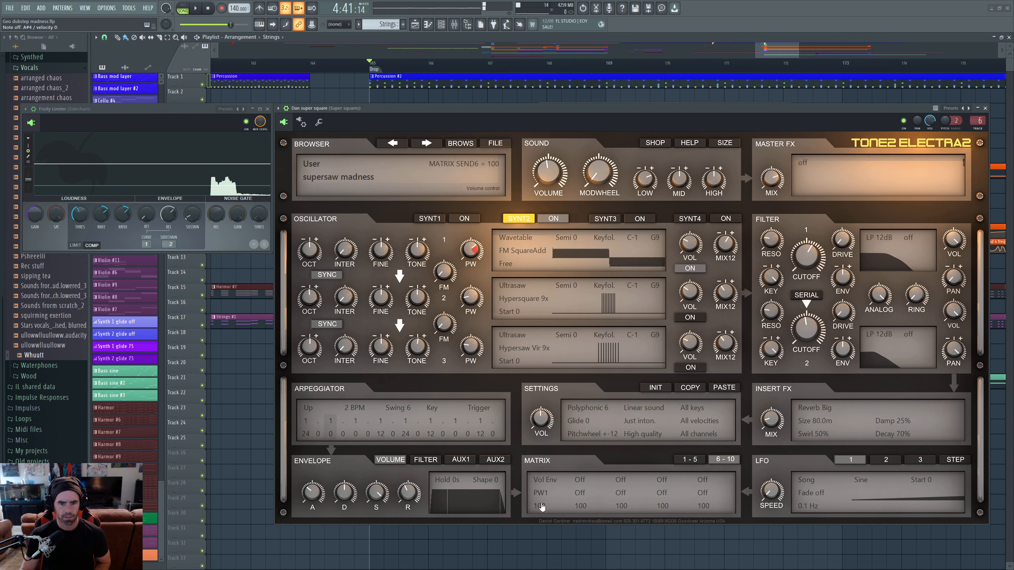
Lower and raise the first oscillator's pulse width while the volume envelope modulates it, and set the arpeggiator to Off.
{"action": "left_click_drag", "start_coordinate": [470, 250], "coordinate": [480, 331]}
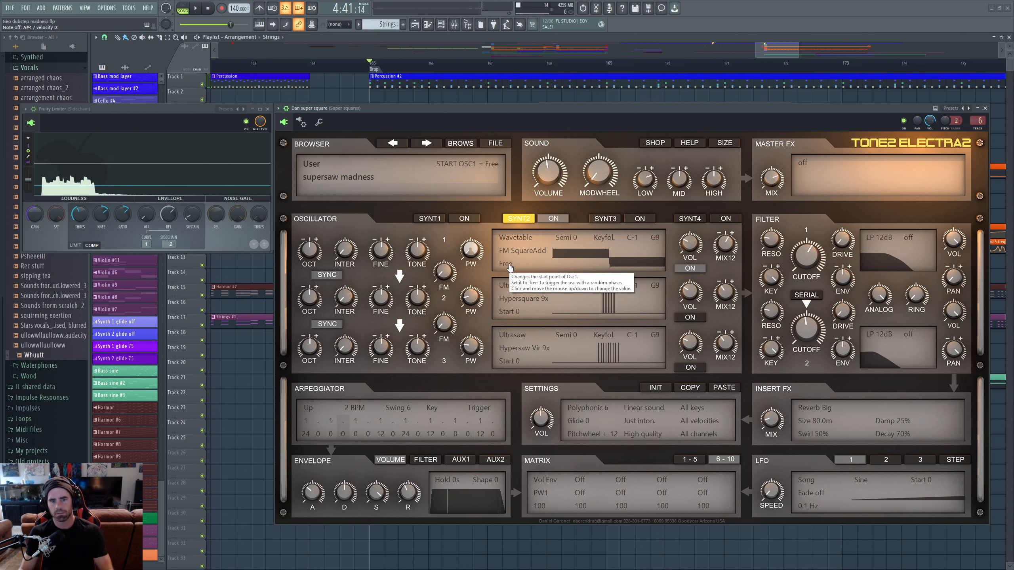
{"action": "left_click_drag", "start_coordinate": [480, 251], "coordinate": [466, 243]}
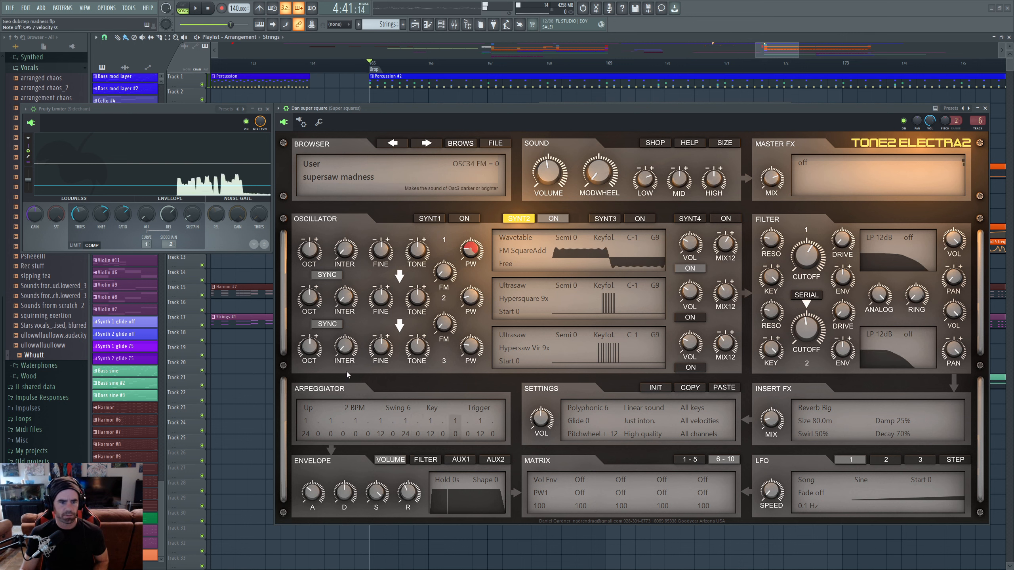
{"action": "left_click", "coordinate": [314, 411]}
{"action": "left_click", "coordinate": [318, 424]}
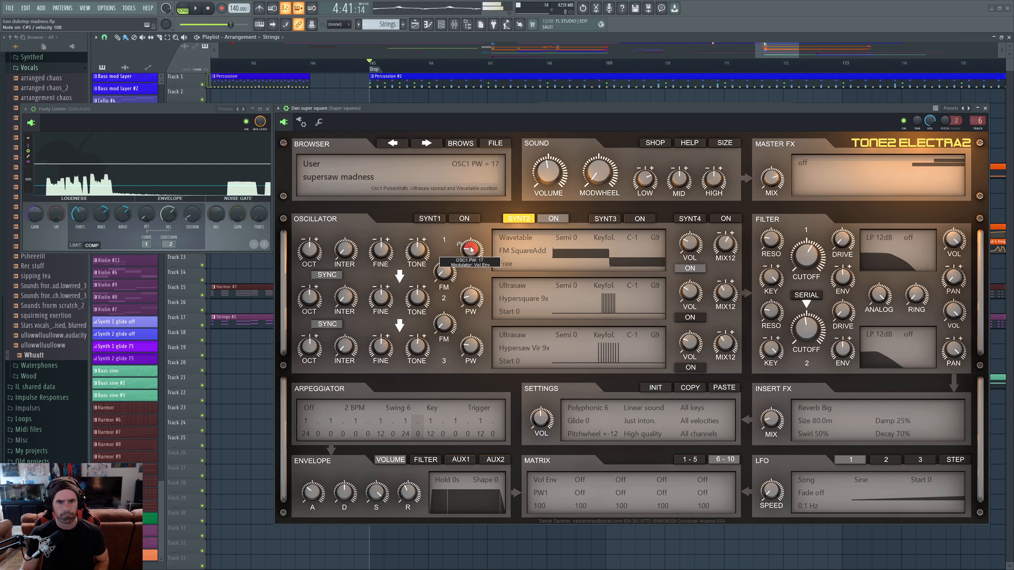
Reduce the modulation amount of matrix slot 6 to 2, sweeping the first oscillator's pulse width before and after the change.
{"action": "left_click_drag", "start_coordinate": [476, 227], "coordinate": [475, 264]}
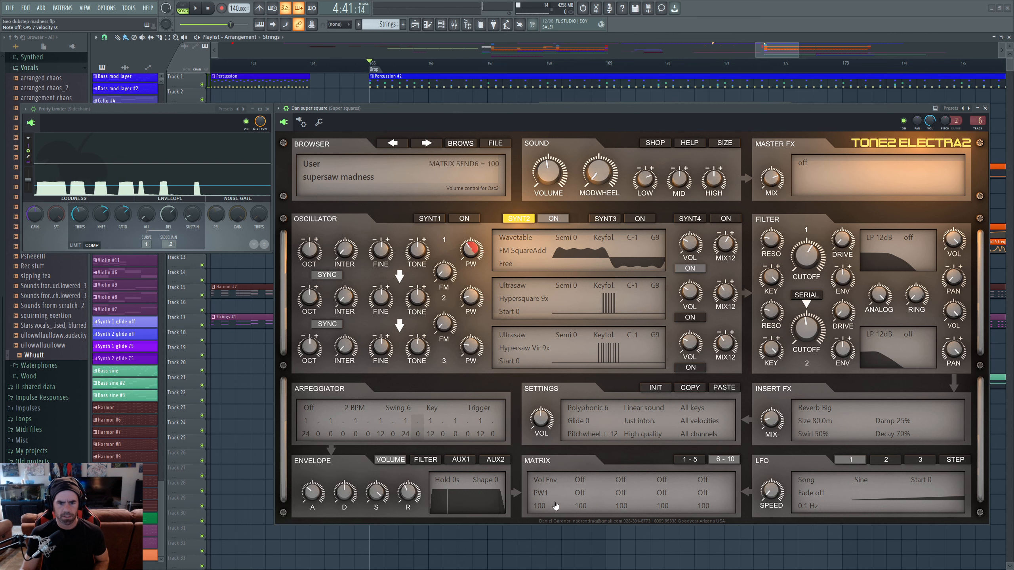
{"action": "left_click_drag", "start_coordinate": [555, 506], "coordinate": [539, 518]}
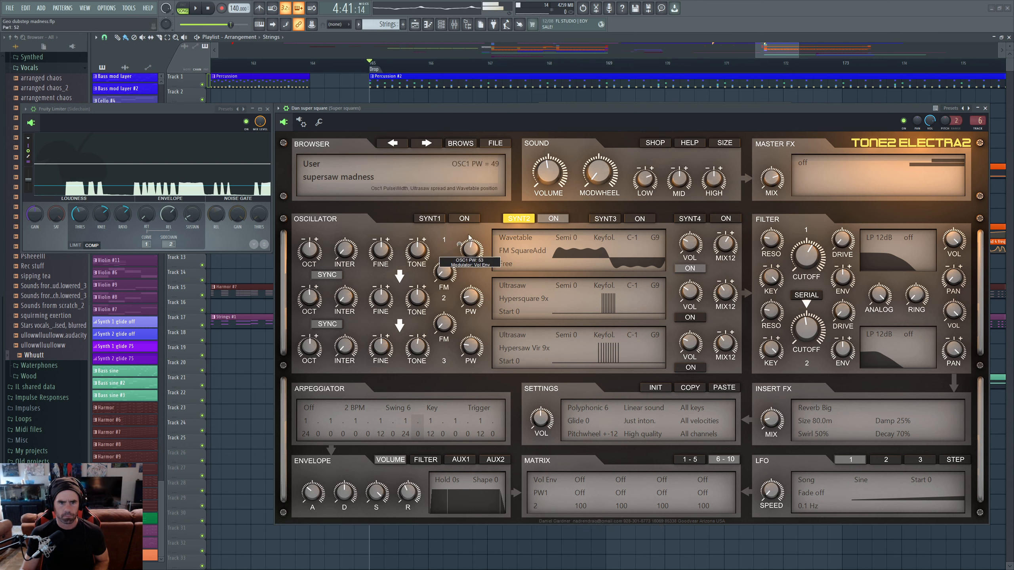
{"action": "left_click_drag", "start_coordinate": [473, 219], "coordinate": [476, 205]}
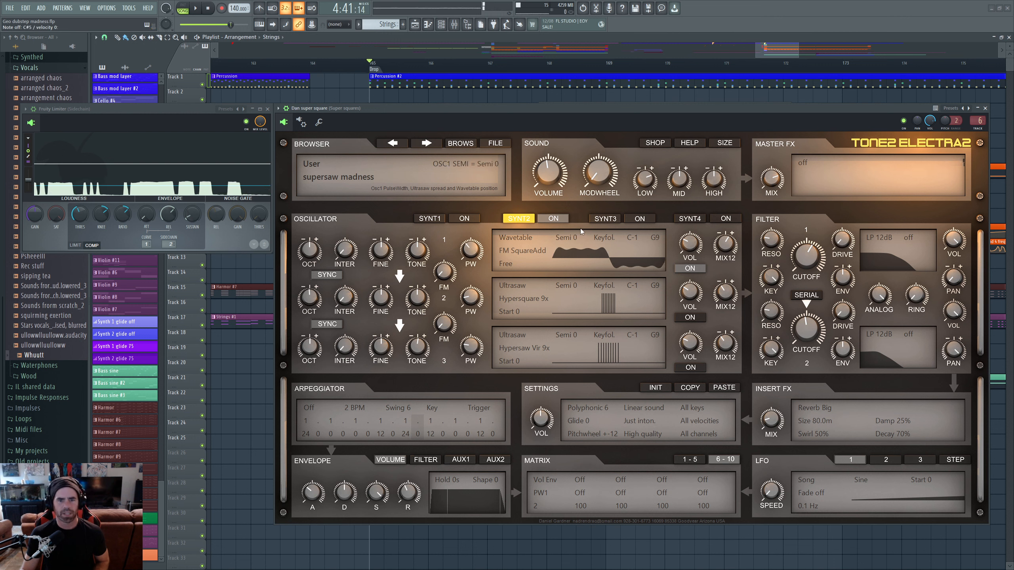
Switch the first oscillator's wavetable to RES Filter and sweep its pulse width to audition it.
{"action": "left_click", "coordinate": [520, 251]}
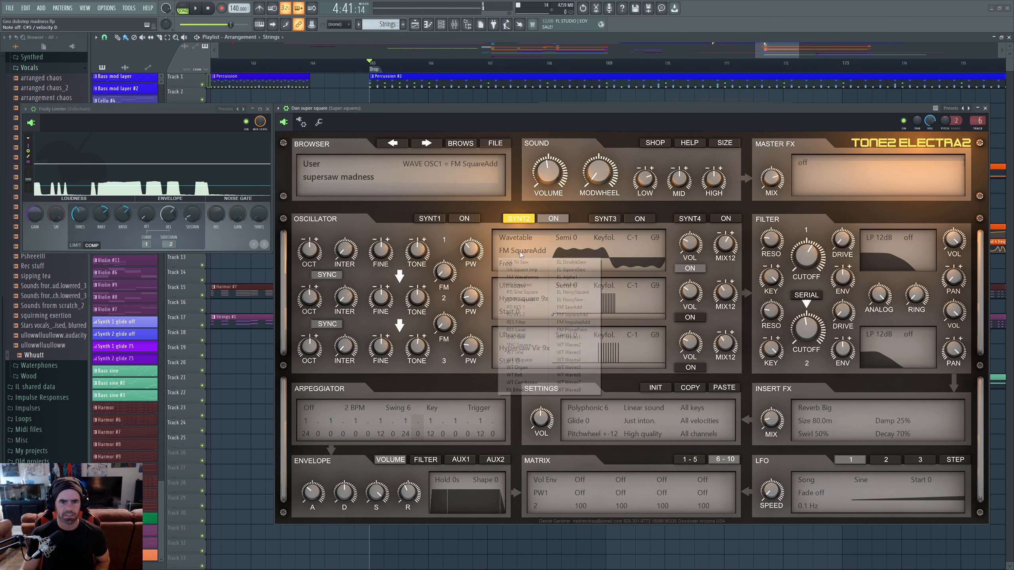
{"action": "left_click", "coordinate": [534, 321]}
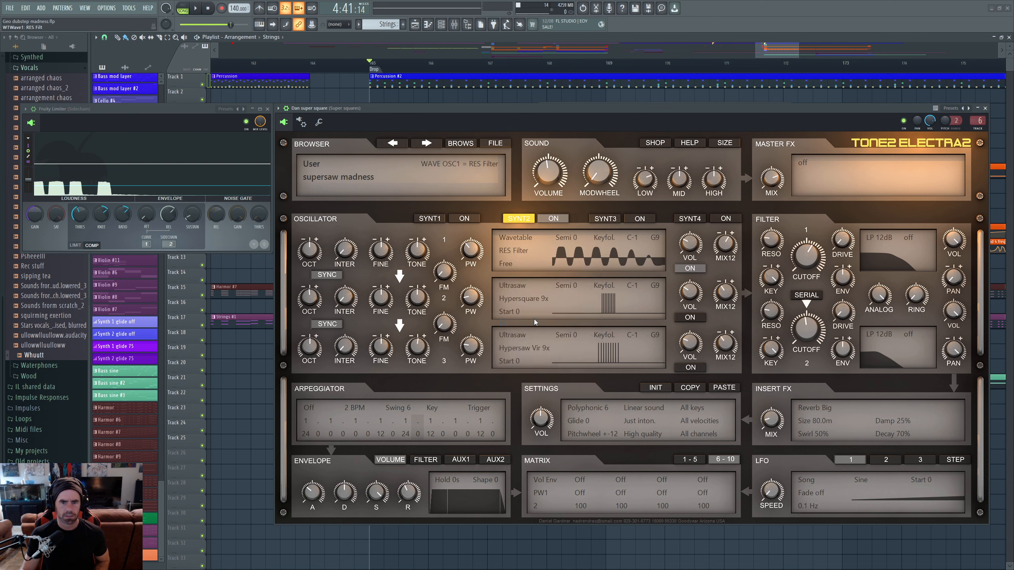
{"action": "left_click_drag", "start_coordinate": [471, 249], "coordinate": [474, 257]}
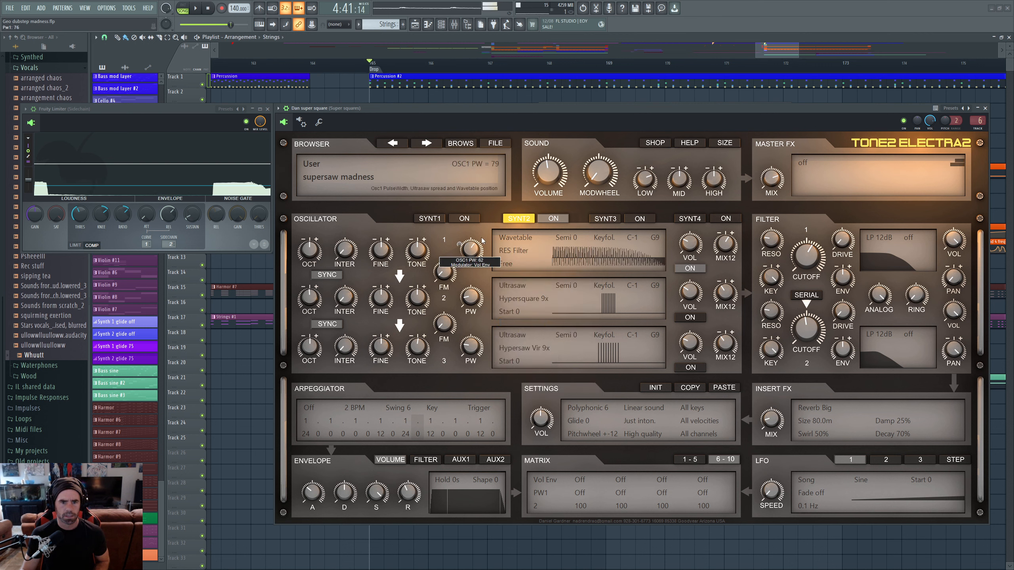
Raise the modulation amount of matrix slot 6 to 45, and lengthen and shorten the volume envelope's attack to audition it.
{"action": "left_click_drag", "start_coordinate": [535, 514], "coordinate": [507, 501]}
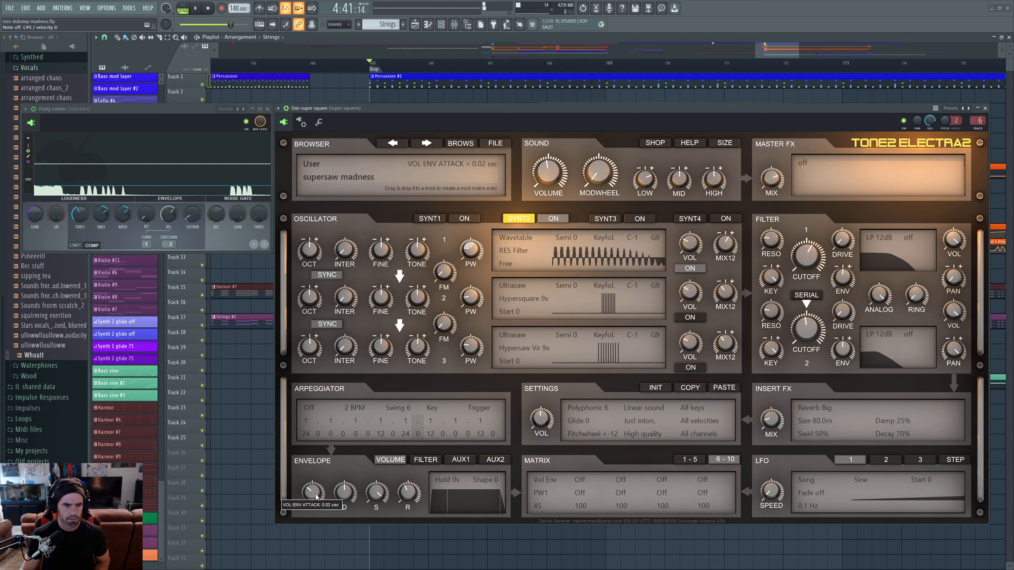
{"action": "left_click_drag", "start_coordinate": [315, 497], "coordinate": [327, 479]}
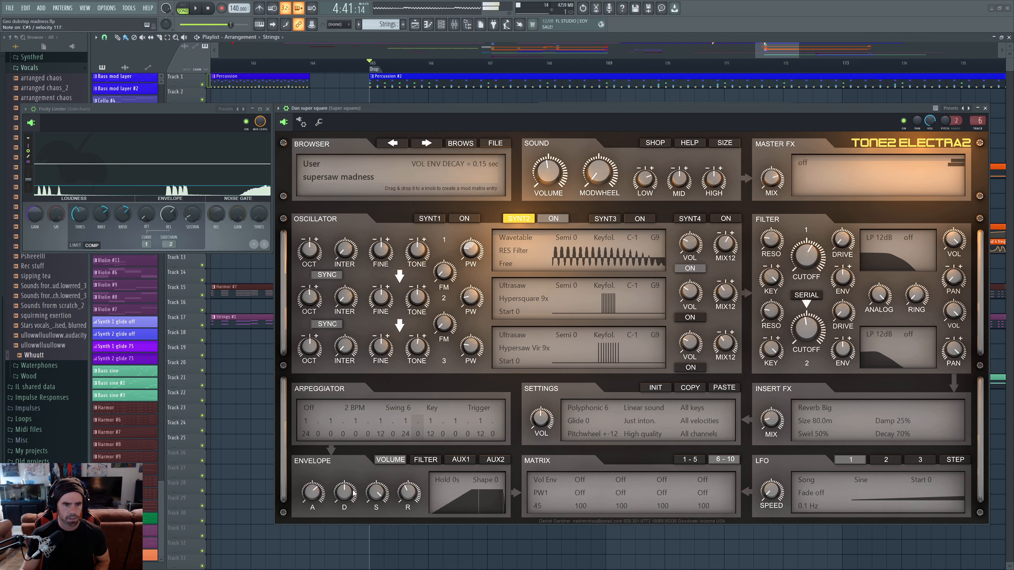
{"action": "left_click_drag", "start_coordinate": [314, 495], "coordinate": [313, 517]}
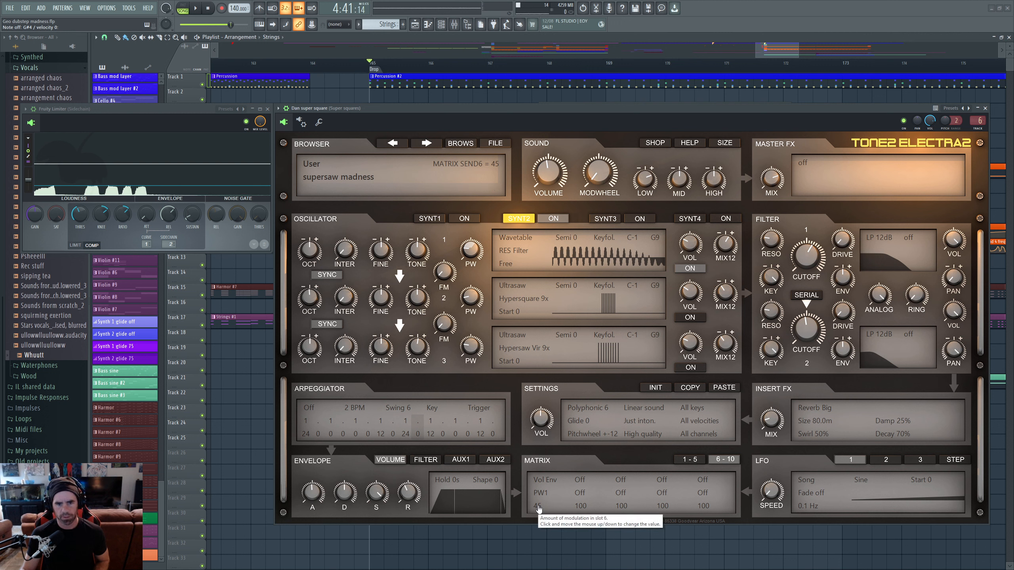
Set the modulation amount of matrix slot 6 to 100 and lengthen the volume envelope's attack to about 0.47 sec.
{"action": "left_click_drag", "start_coordinate": [538, 508], "coordinate": [534, 508]}
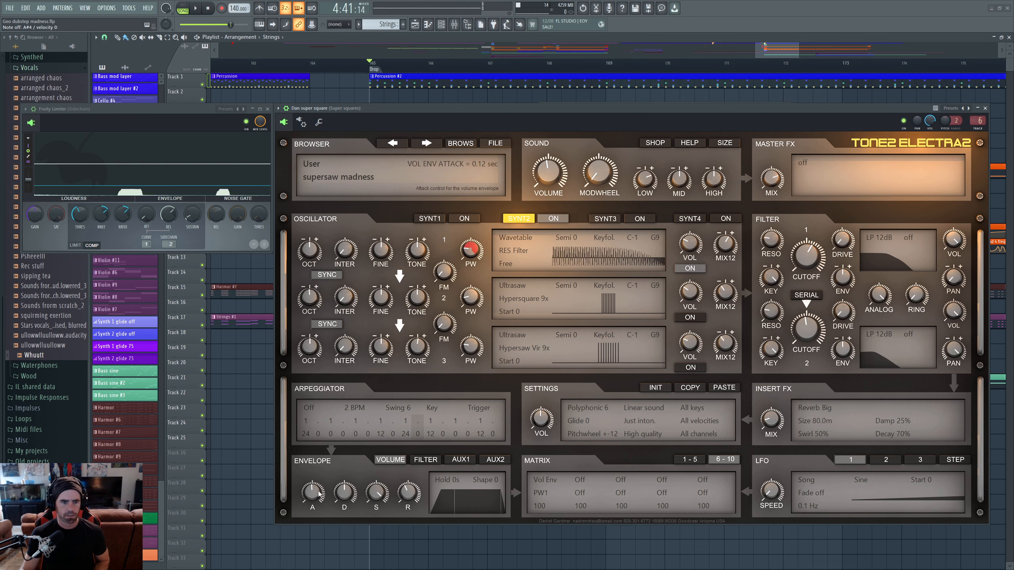
{"action": "scroll", "coordinate": [319, 484], "scroll_direction": "up", "scroll_amount": 5}
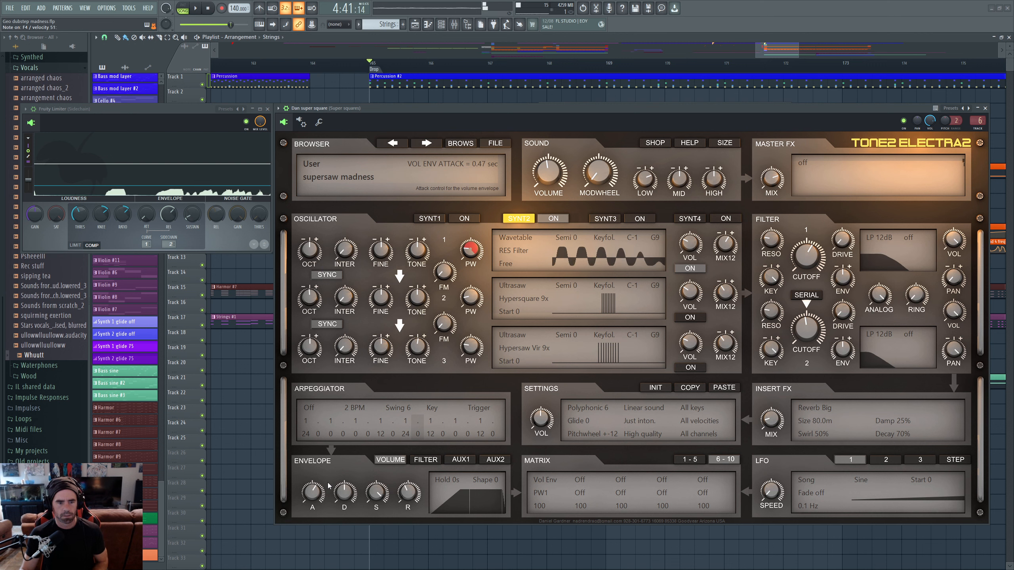
Set the arpeggiator to Up and shorten the volume envelope's attack.
{"action": "left_click", "coordinate": [311, 411]}
{"action": "left_click", "coordinate": [319, 431]}
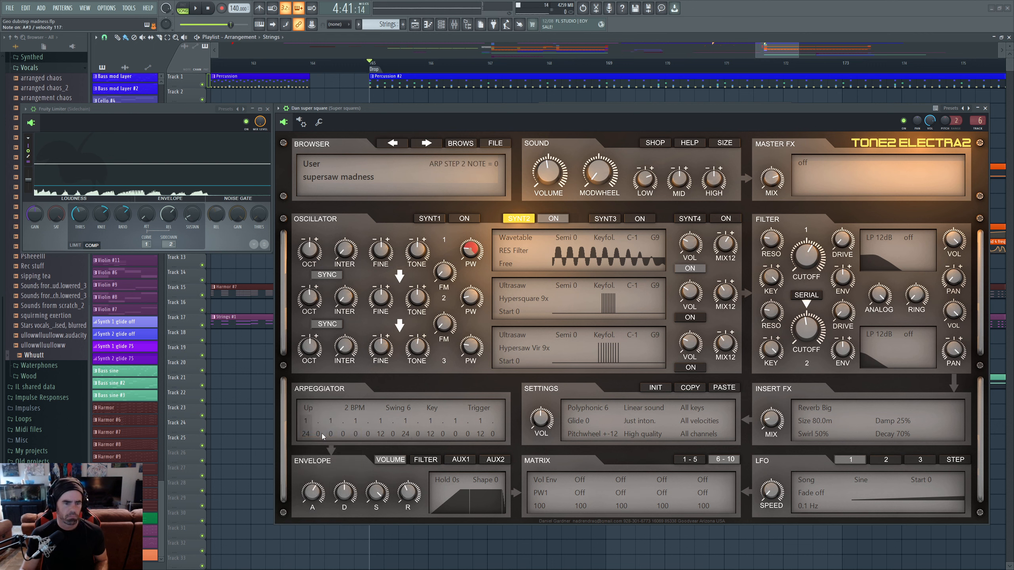
{"action": "left_click_drag", "start_coordinate": [314, 489], "coordinate": [316, 504]}
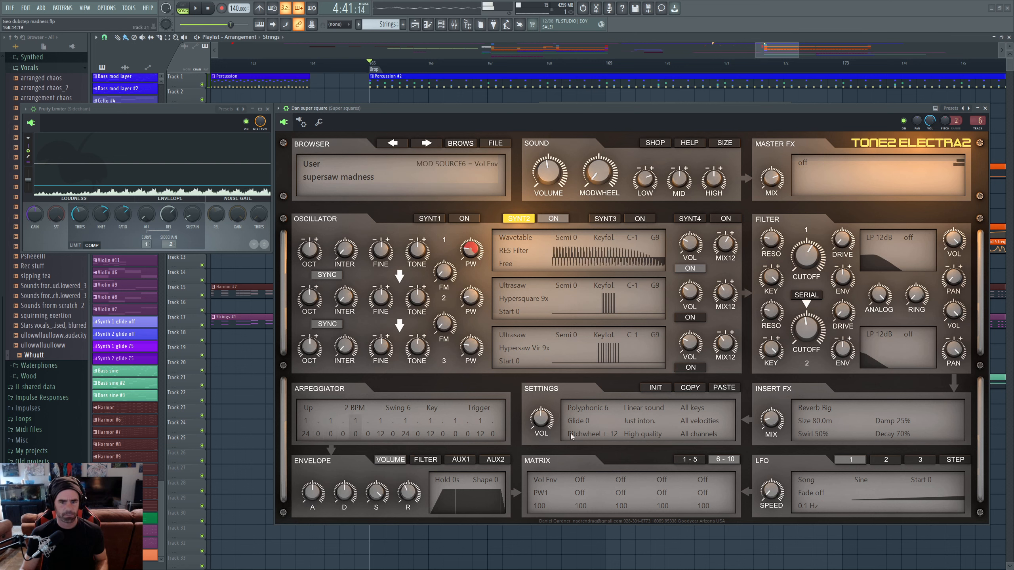
Sweep the first oscillator's pulse width up and back down while the arpeggiator and volume envelope modulation are active.
{"action": "mouse_move", "coordinate": [473, 253]}
{"action": "left_mouse_down"}
{"action": "mouse_move", "coordinate": [477, 276]}
{"action": "mouse_move", "coordinate": [472, 248]}
{"action": "left_mouse_up"}
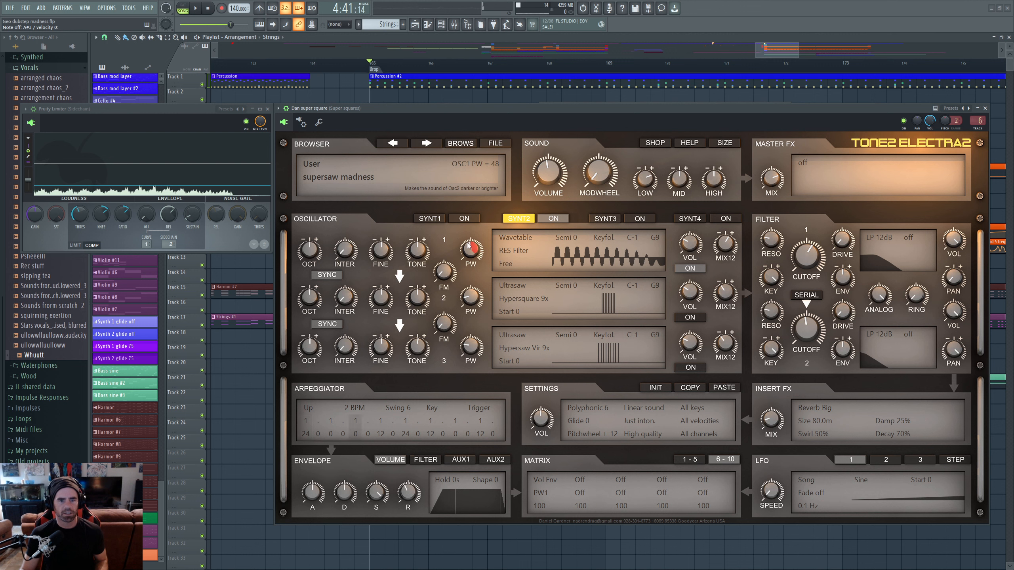
{"action": "left_click_drag", "start_coordinate": [471, 252], "coordinate": [474, 266]}
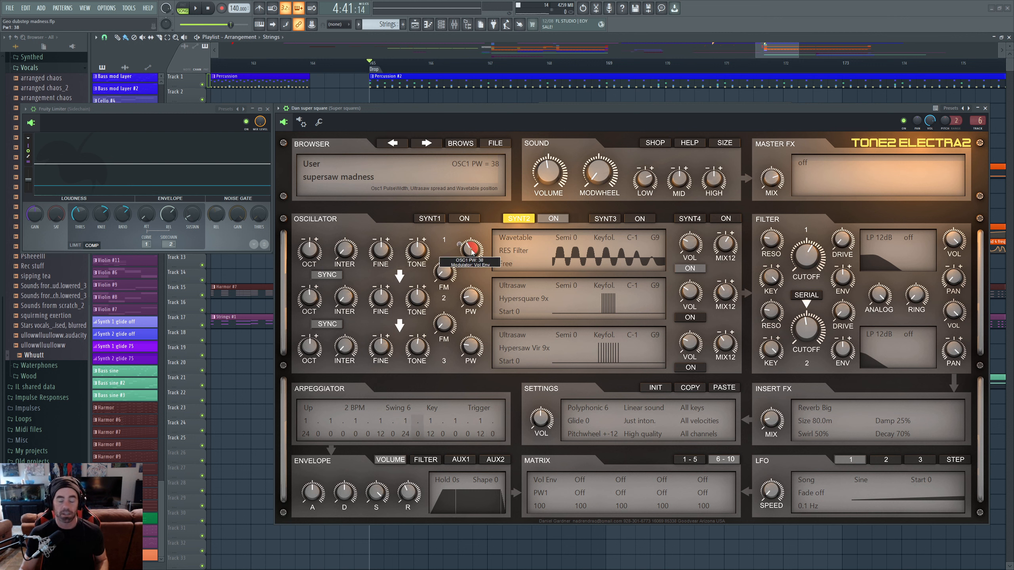
{"action": "left_click_drag", "start_coordinate": [471, 250], "coordinate": [470, 272]}
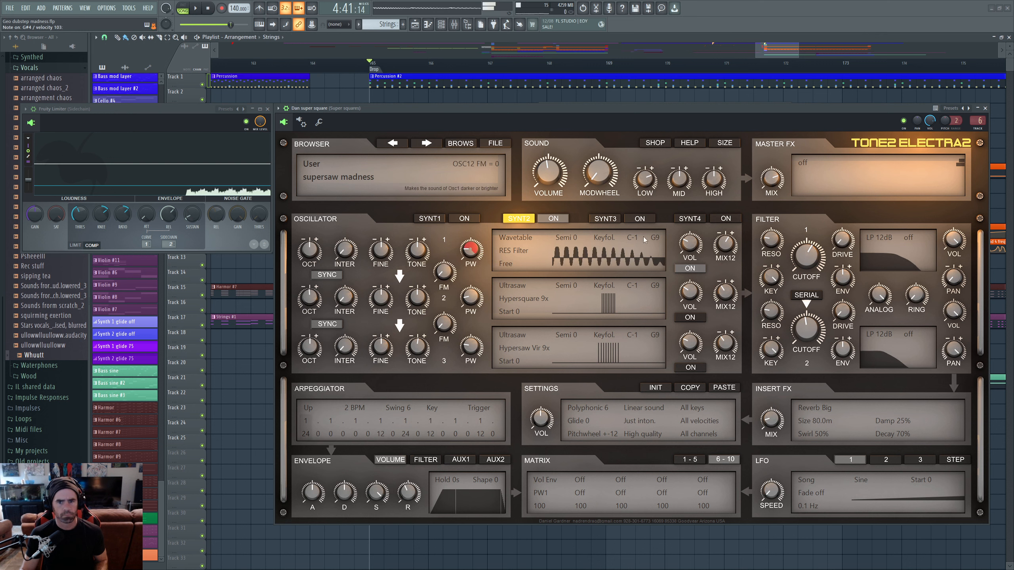
Turn on the second and third oscillators of Synt2 and enable the Synt1 layer.
{"action": "left_click", "coordinate": [693, 317]}
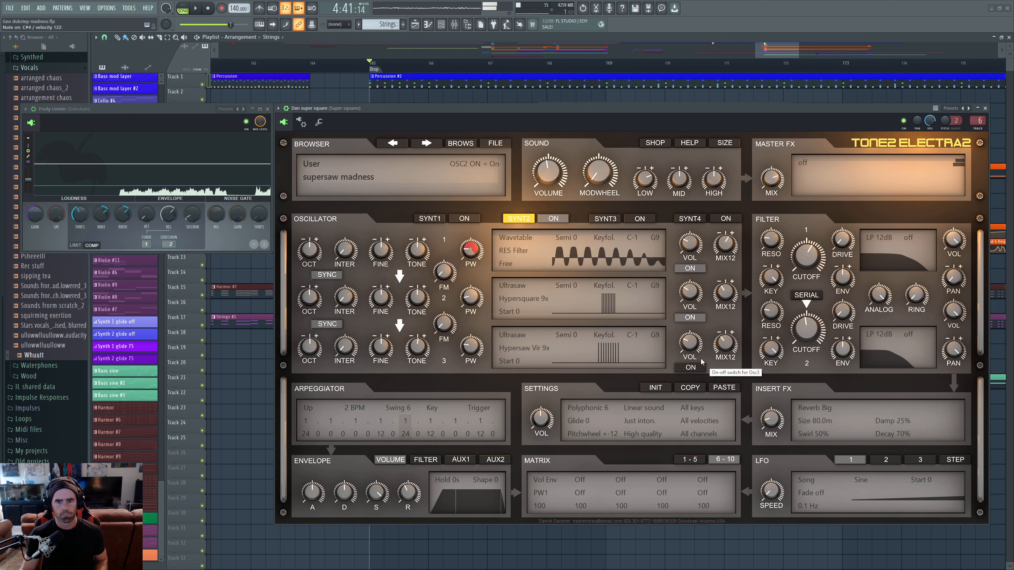
{"action": "left_click", "coordinate": [691, 367]}
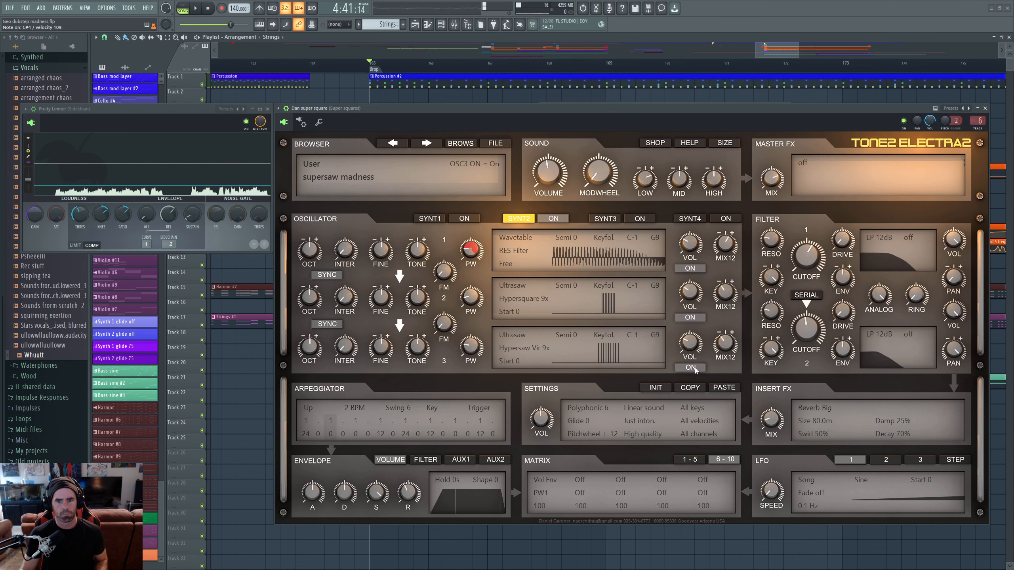
{"action": "left_click", "coordinate": [464, 219]}
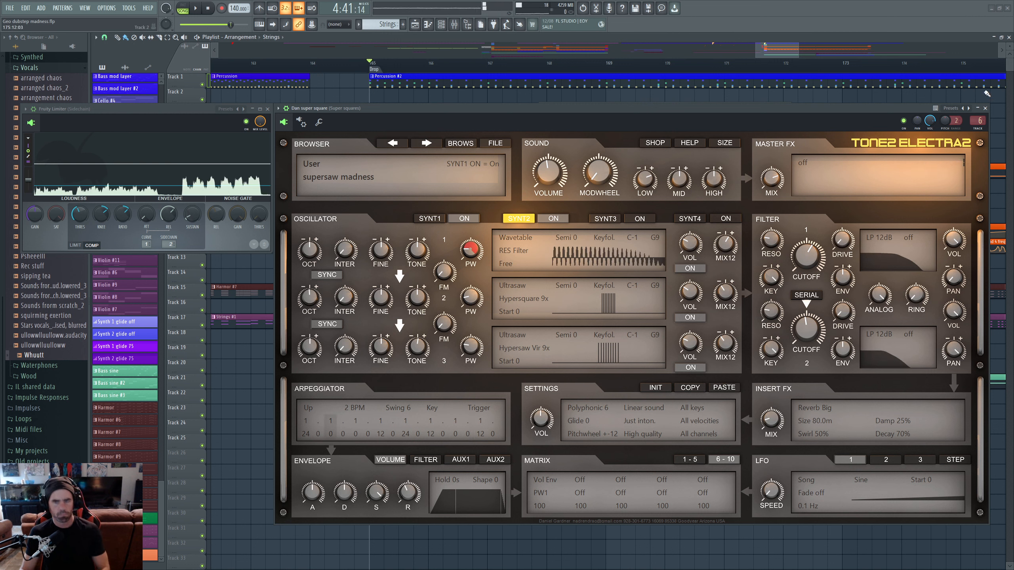
Play the arrangement while adjusting filter 1's cutoff, stop playback, and move the synth window slightly lower.
{"action": "key", "text": "space"}
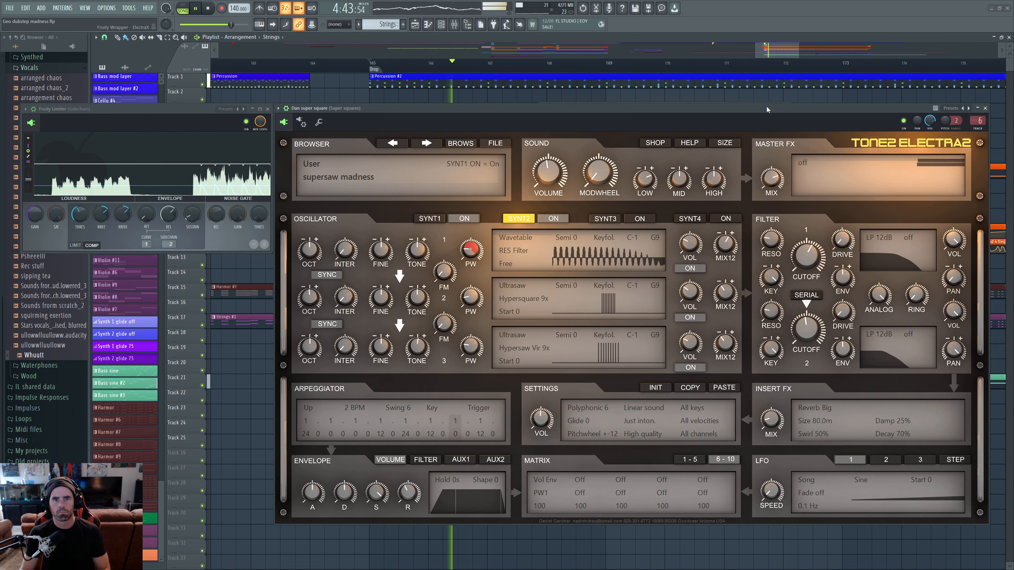
{"action": "mouse_move", "coordinate": [767, 106]}
{"action": "left_mouse_down"}
{"action": "mouse_move", "coordinate": [774, 256]}
{"action": "mouse_move", "coordinate": [748, 361]}
{"action": "mouse_move", "coordinate": [767, 286]}
{"action": "mouse_move", "coordinate": [765, 110]}
{"action": "left_mouse_up"}
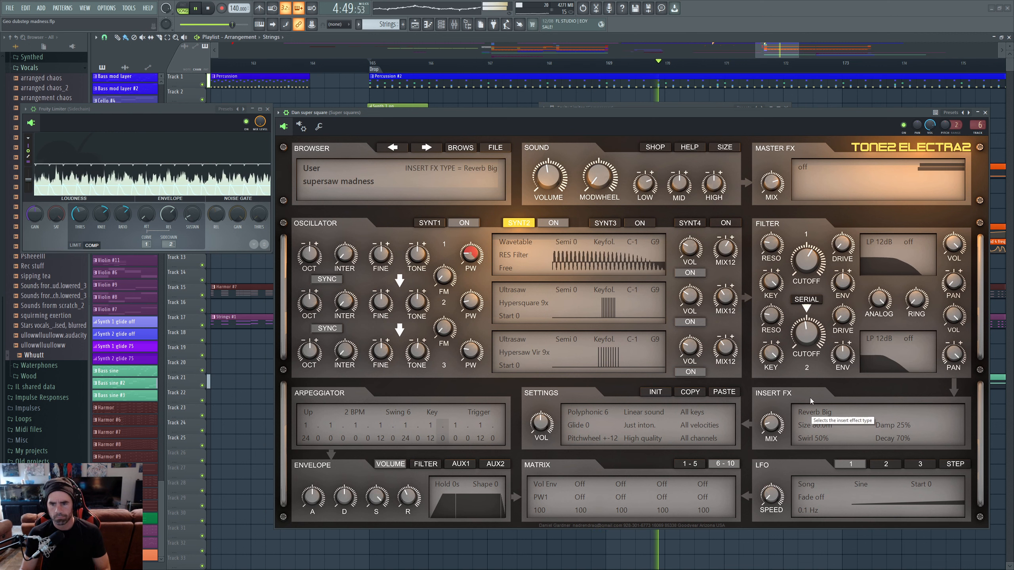
{"action": "left_click_drag", "start_coordinate": [811, 260], "coordinate": [811, 247]}
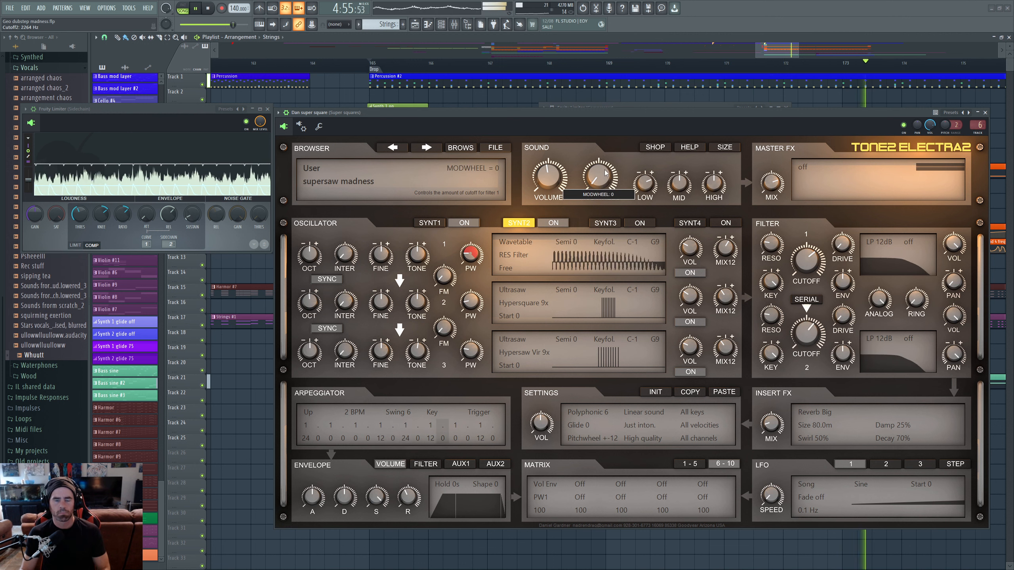
{"action": "key", "text": "space"}
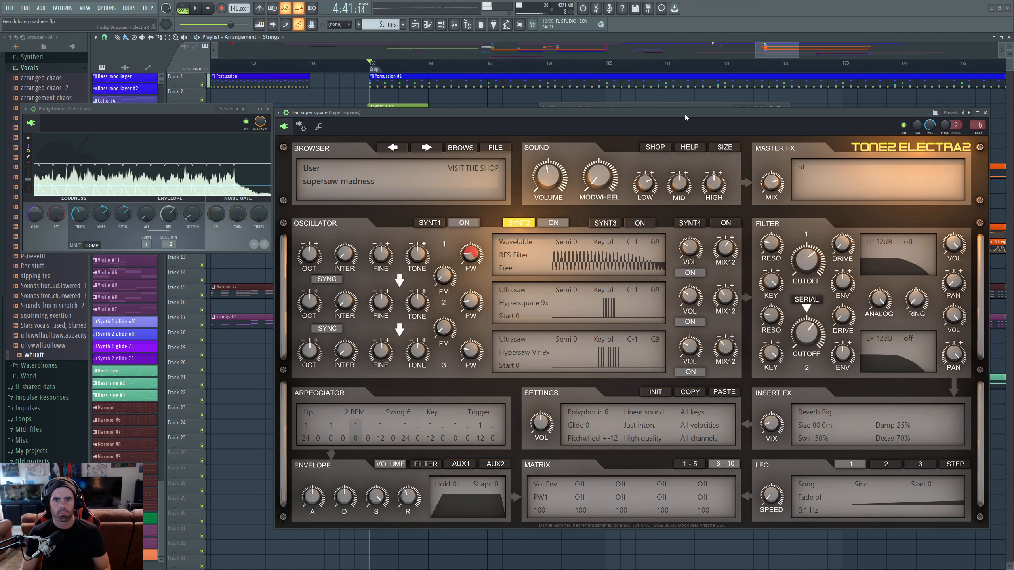
{"action": "left_click_drag", "start_coordinate": [685, 116], "coordinate": [685, 134]}
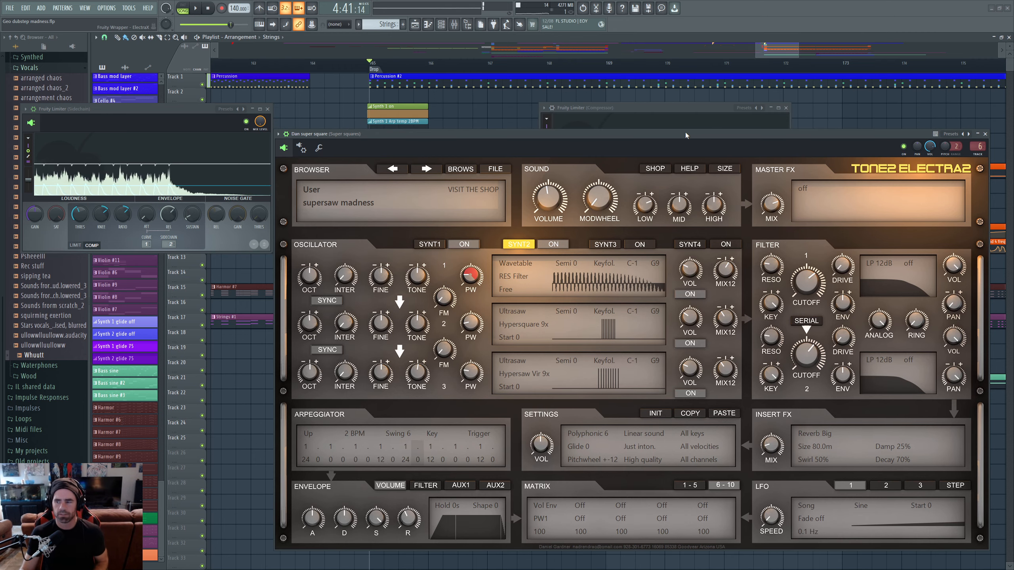